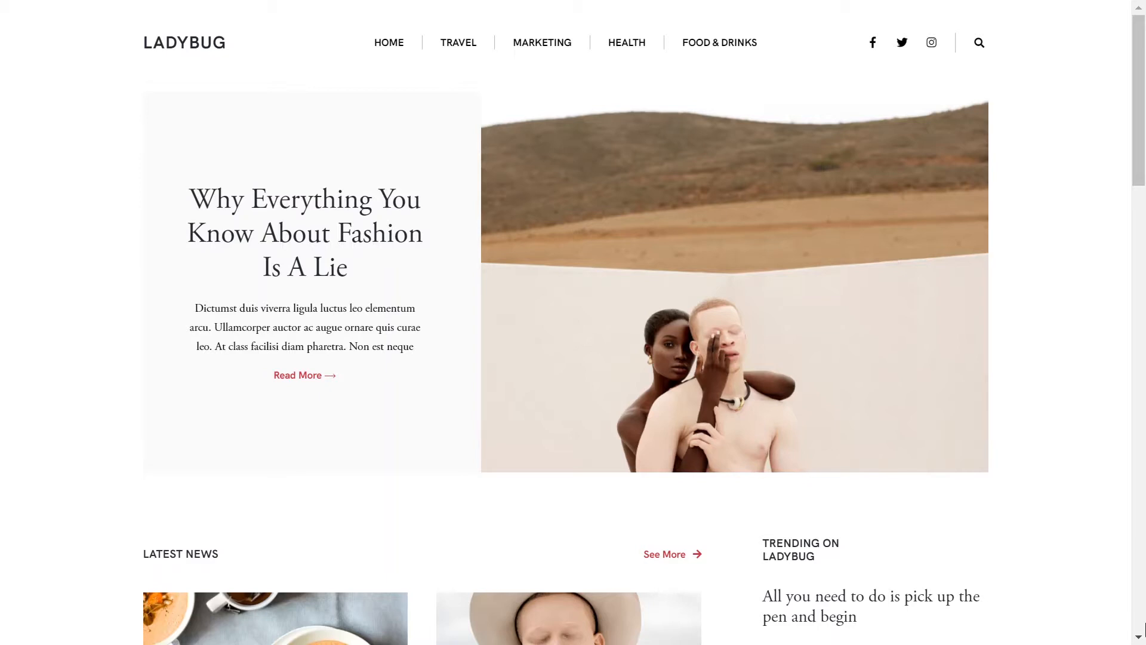
Examine the finished Ladybug homepage from the featured post down through the latest news grid and sidebar.
{"action": "scroll", "coordinate": [1145, 630], "scroll_direction": "down", "scroll_amount": 9}
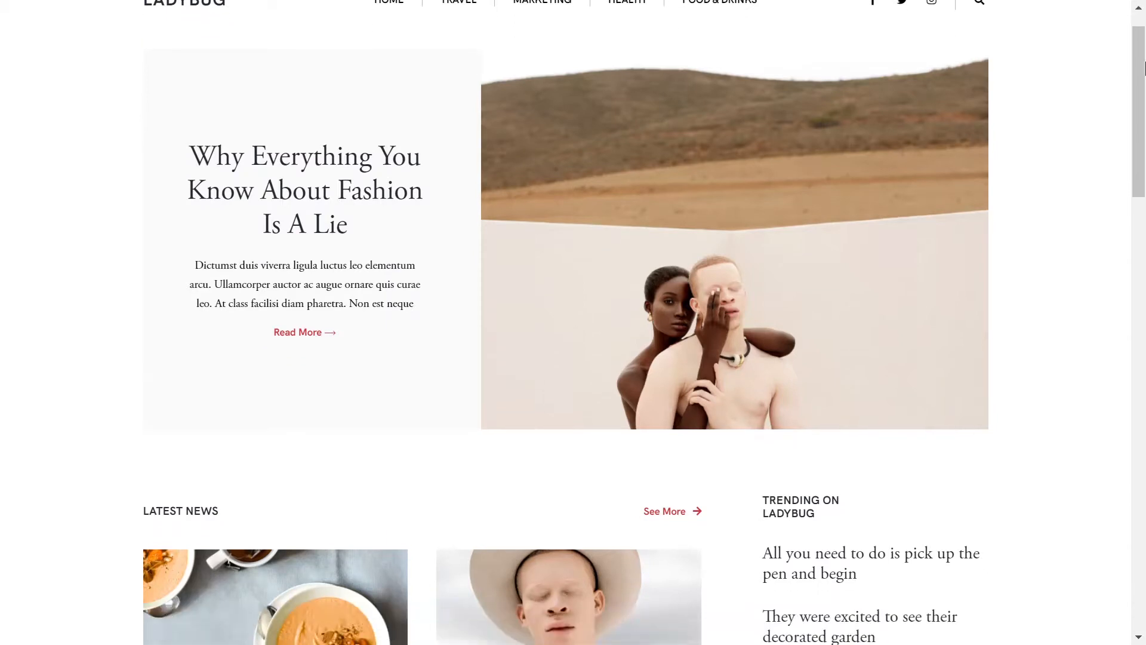
{"action": "scroll", "coordinate": [1145, 69], "scroll_direction": "down", "scroll_amount": 11}
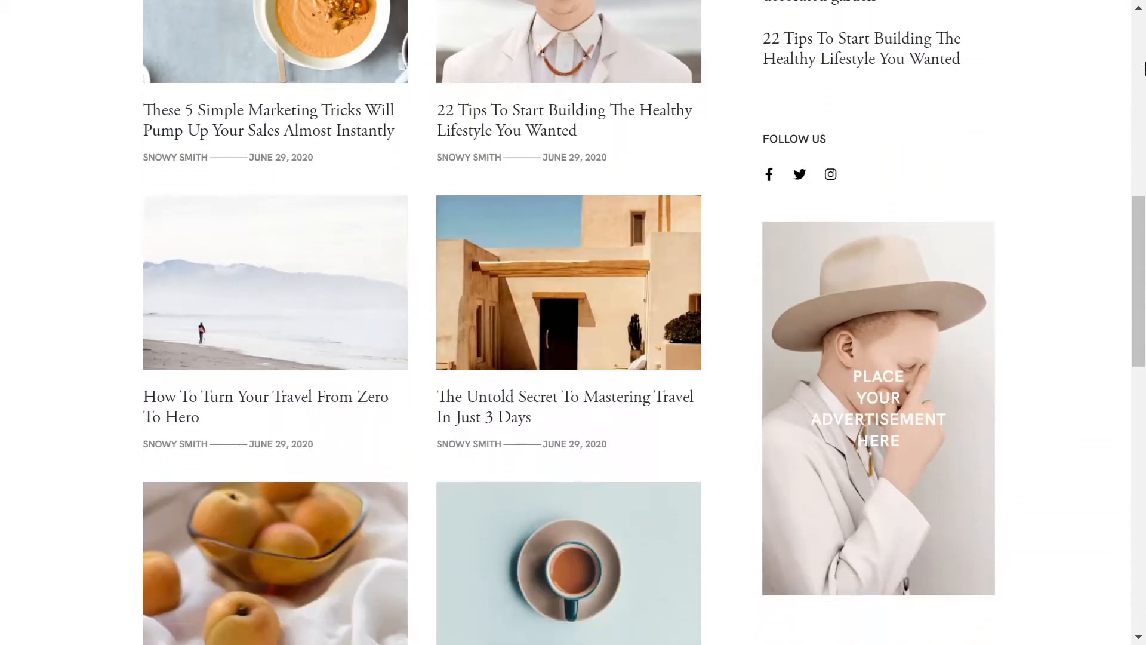
{"action": "scroll", "coordinate": [1144, 68], "scroll_direction": "down", "scroll_amount": 9}
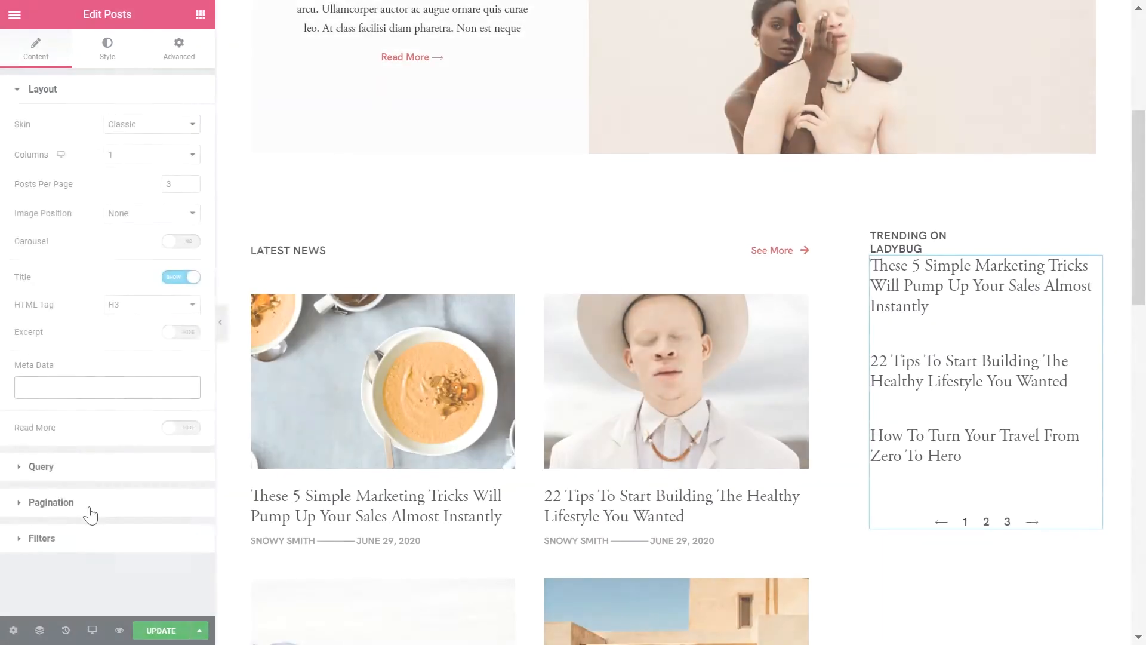
Give the trending posts widget numbered pagination with previous and next arrows.
{"action": "left_click", "coordinate": [89, 504]}
{"action": "left_click", "coordinate": [96, 125]}
{"action": "left_click", "coordinate": [94, 127]}
{"action": "left_click", "coordinate": [85, 160]}
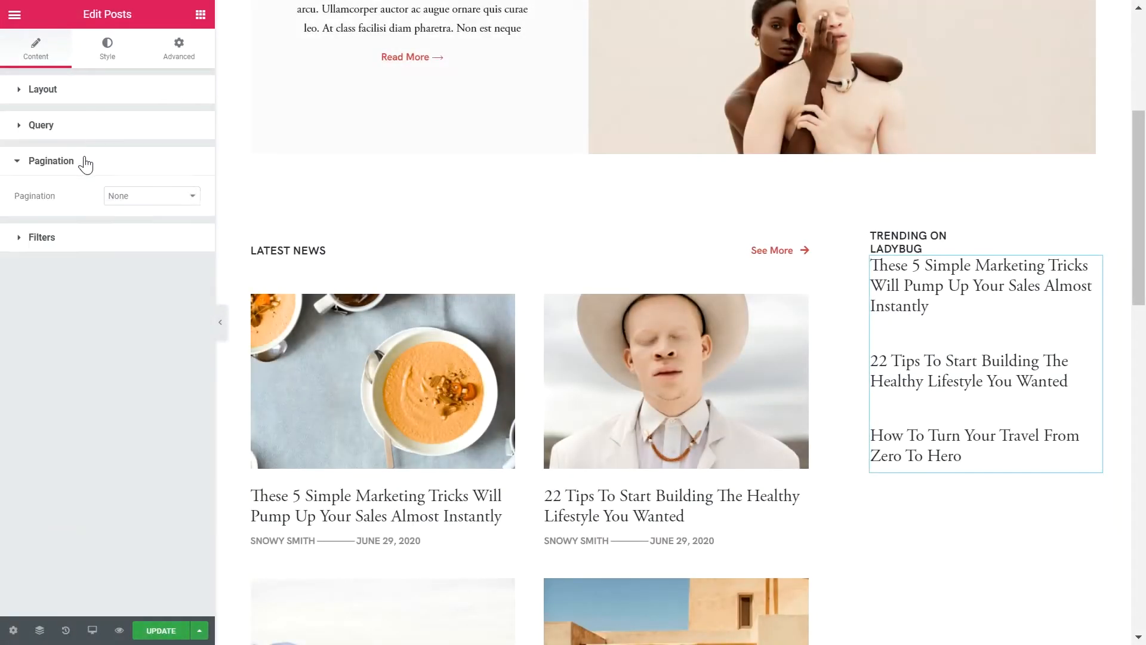
{"action": "left_click", "coordinate": [152, 192]}
{"action": "left_click", "coordinate": [152, 256]}
Remove the Design and Marketing category terms from the trending posts query and open the widget's style settings.
{"action": "left_click", "coordinate": [68, 95]}
{"action": "left_click", "coordinate": [138, 471]}
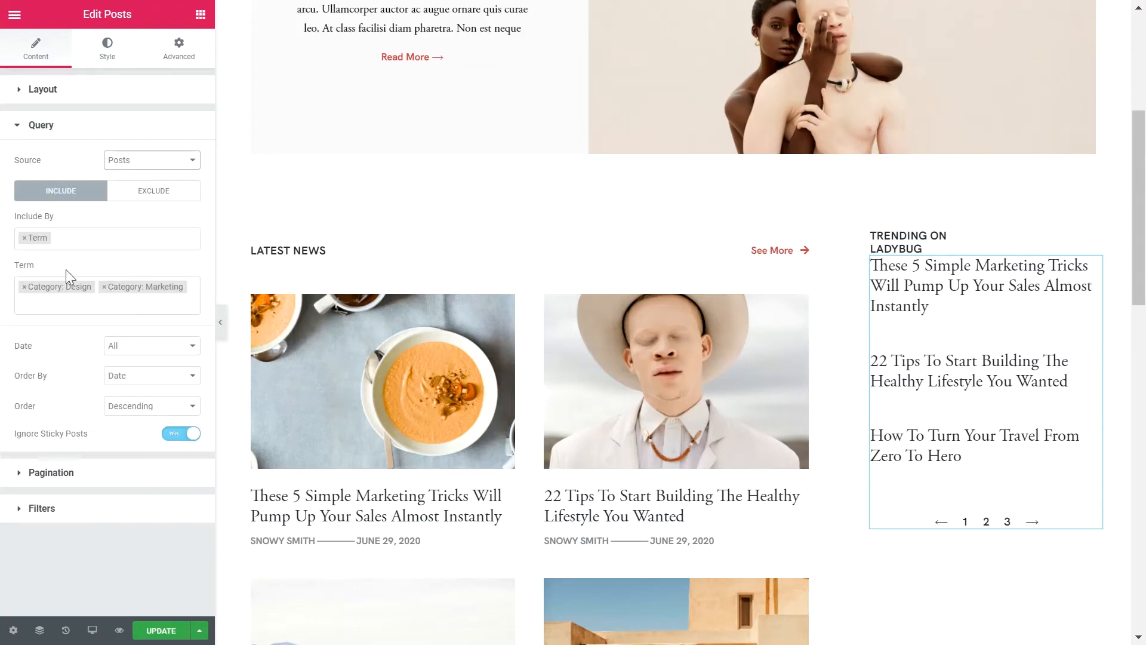
{"action": "left_click", "coordinate": [24, 287]}
{"action": "left_click", "coordinate": [24, 287]}
{"action": "left_click", "coordinate": [71, 127]}
{"action": "left_click", "coordinate": [93, 161]}
{"action": "left_click", "coordinate": [95, 172]}
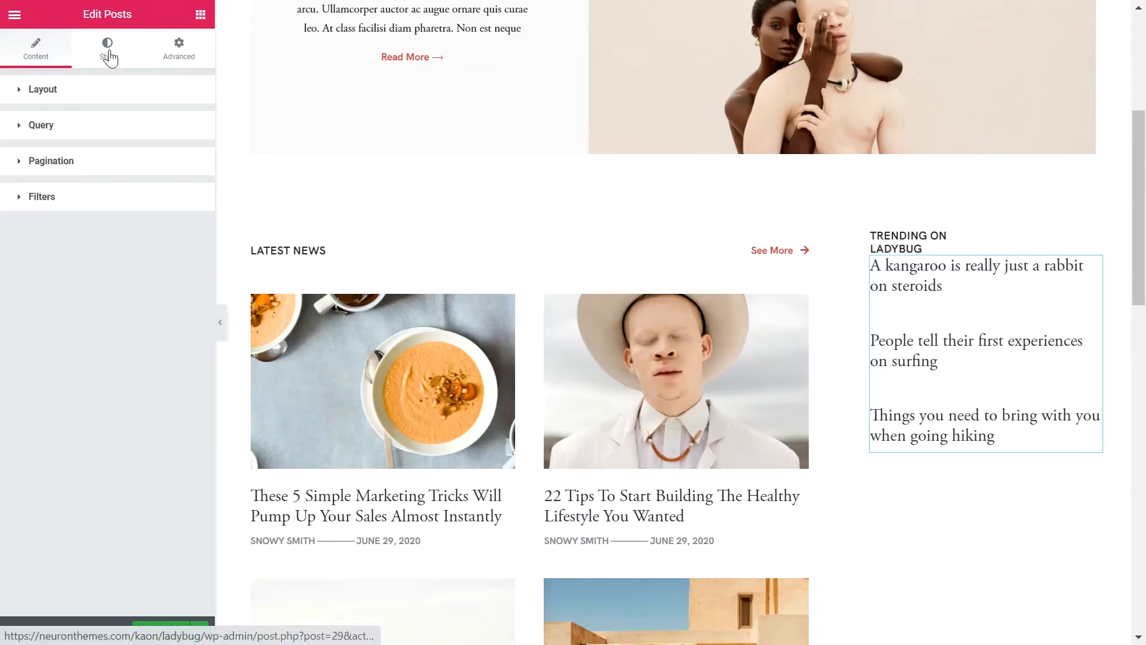
{"action": "left_click", "coordinate": [107, 49]}
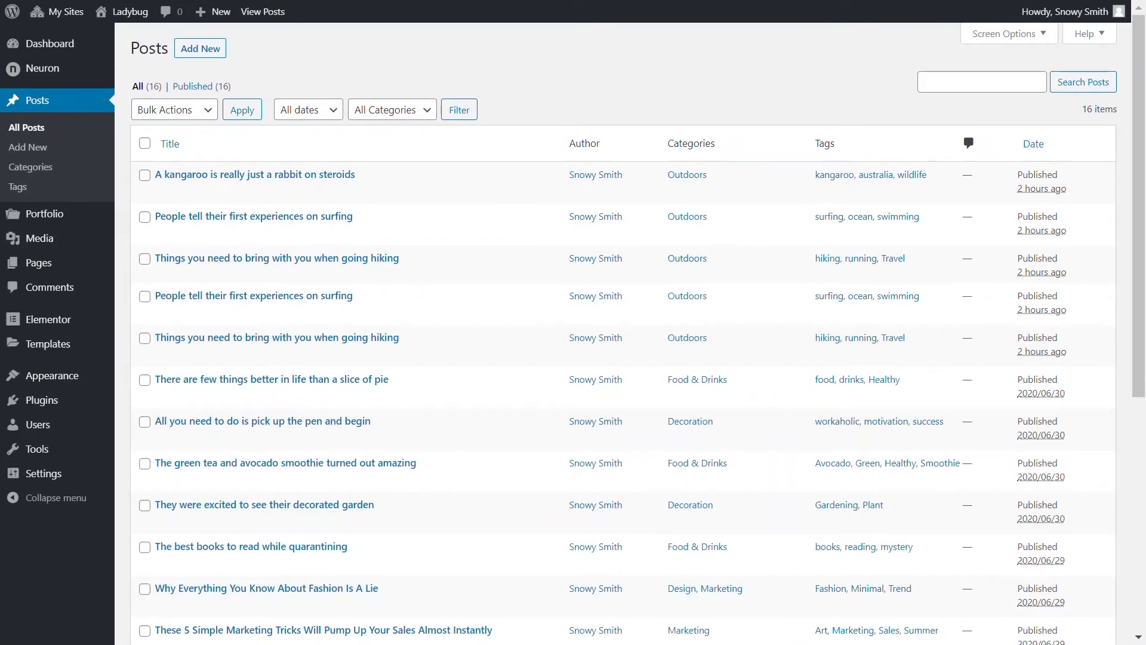
Look through the list of published posts, and open and save the site's Reading settings.
{"action": "scroll", "coordinate": [124, 159], "scroll_direction": "down", "scroll_amount": 6}
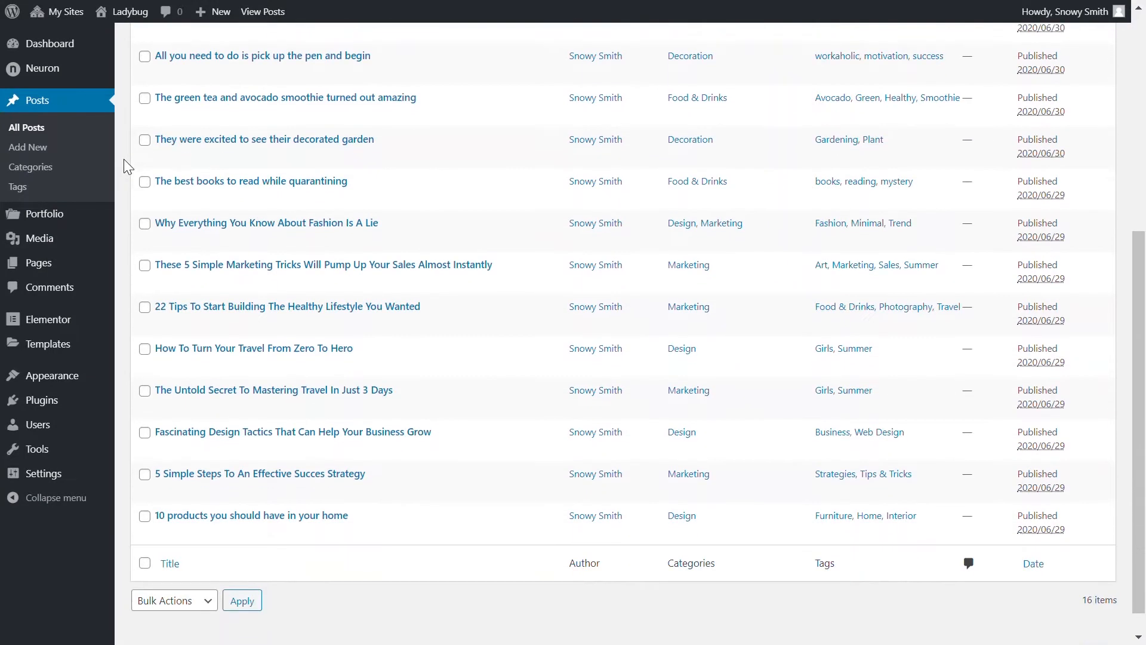
{"action": "scroll", "coordinate": [123, 159], "scroll_direction": "down", "scroll_amount": 1}
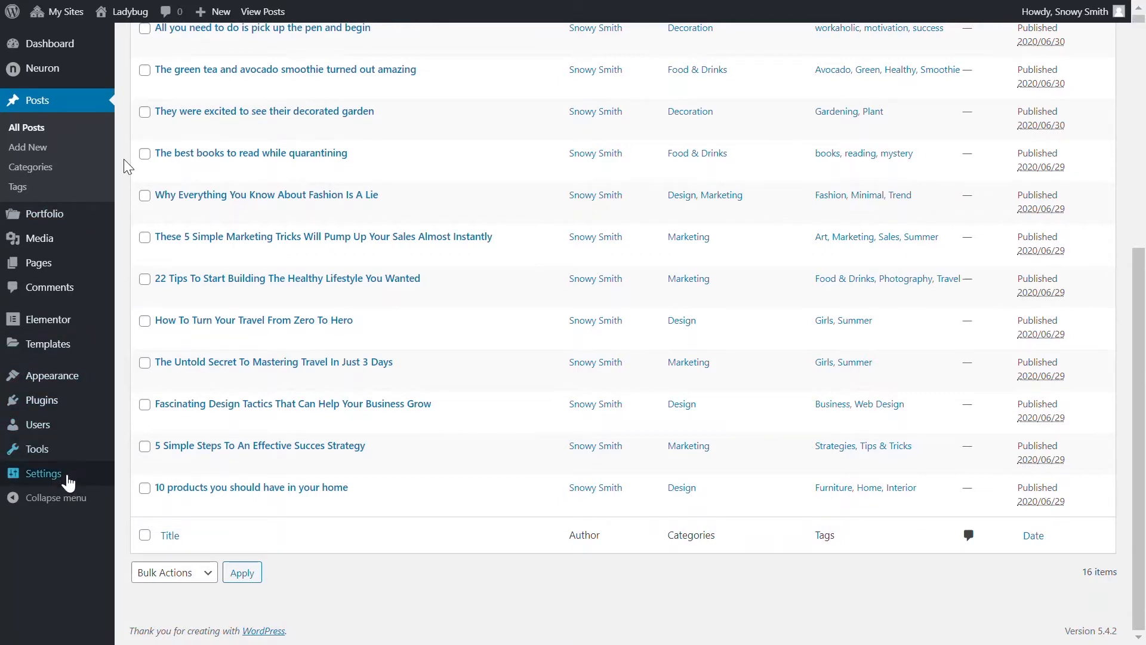
{"action": "mouse_move", "coordinate": [70, 477]}
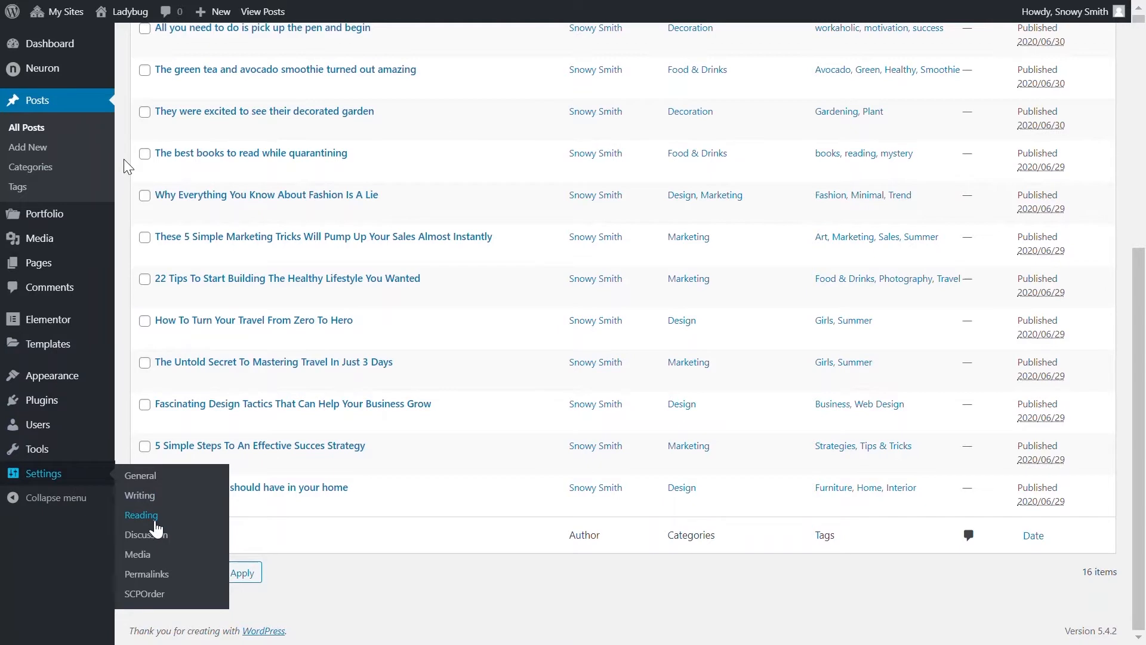
{"action": "left_click", "coordinate": [141, 516]}
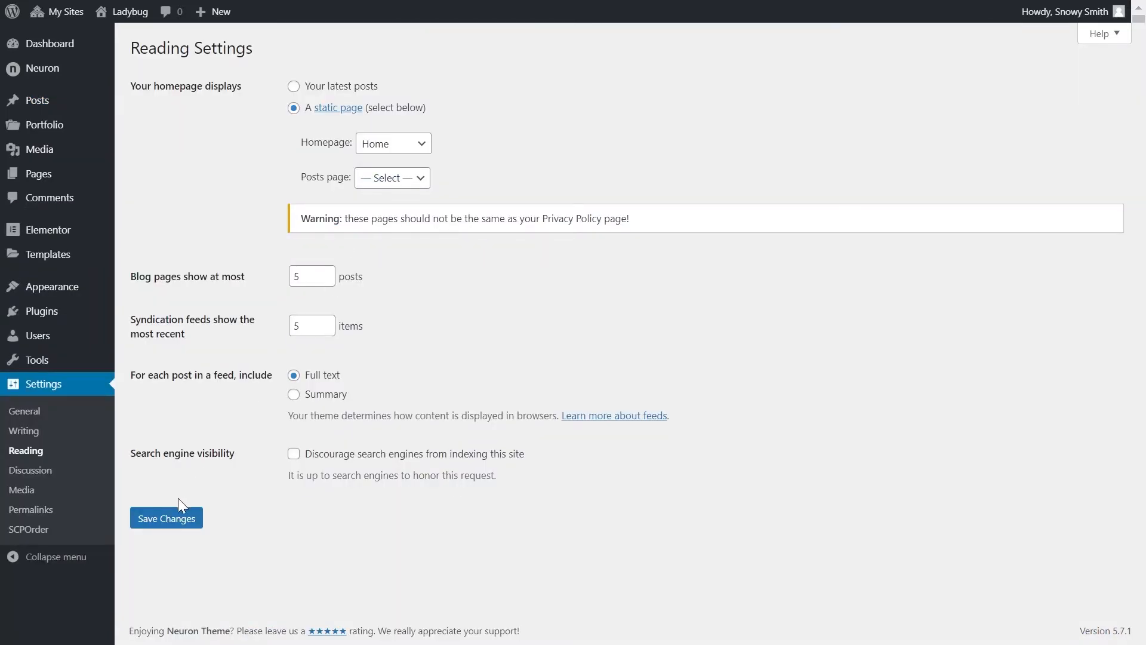
{"action": "left_click", "coordinate": [173, 517]}
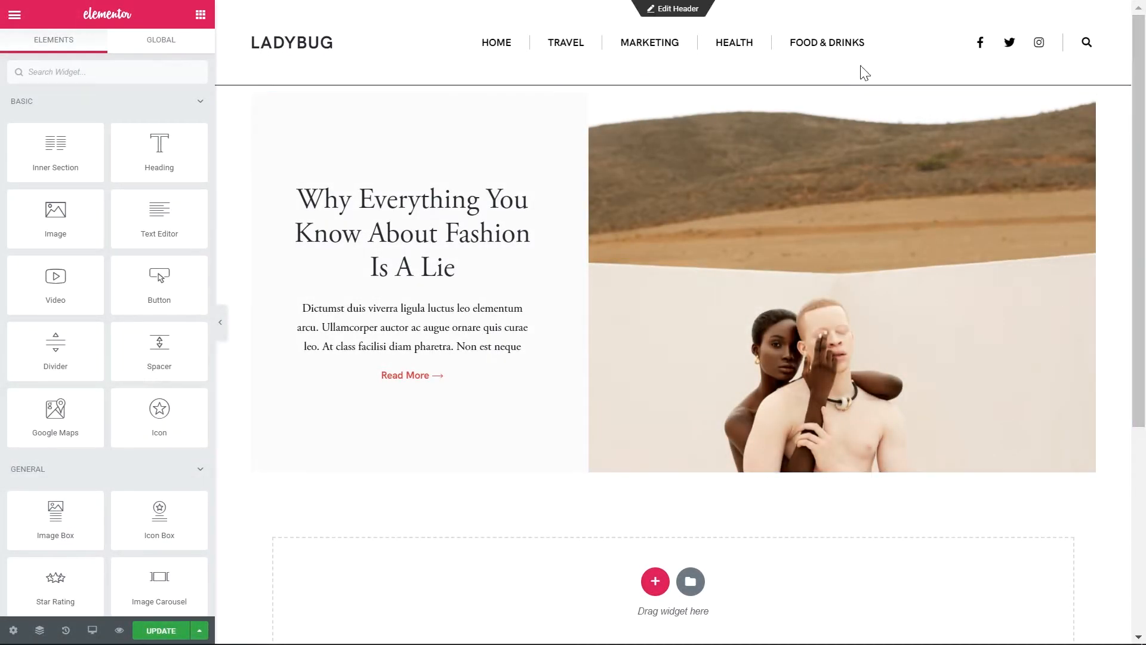
Add a new two-column section below the featured post, with a wide first column and a narrow second one.
{"action": "scroll", "coordinate": [864, 72], "scroll_direction": "down", "scroll_amount": 5}
{"action": "scroll", "coordinate": [679, 253], "scroll_direction": "up", "scroll_amount": 5}
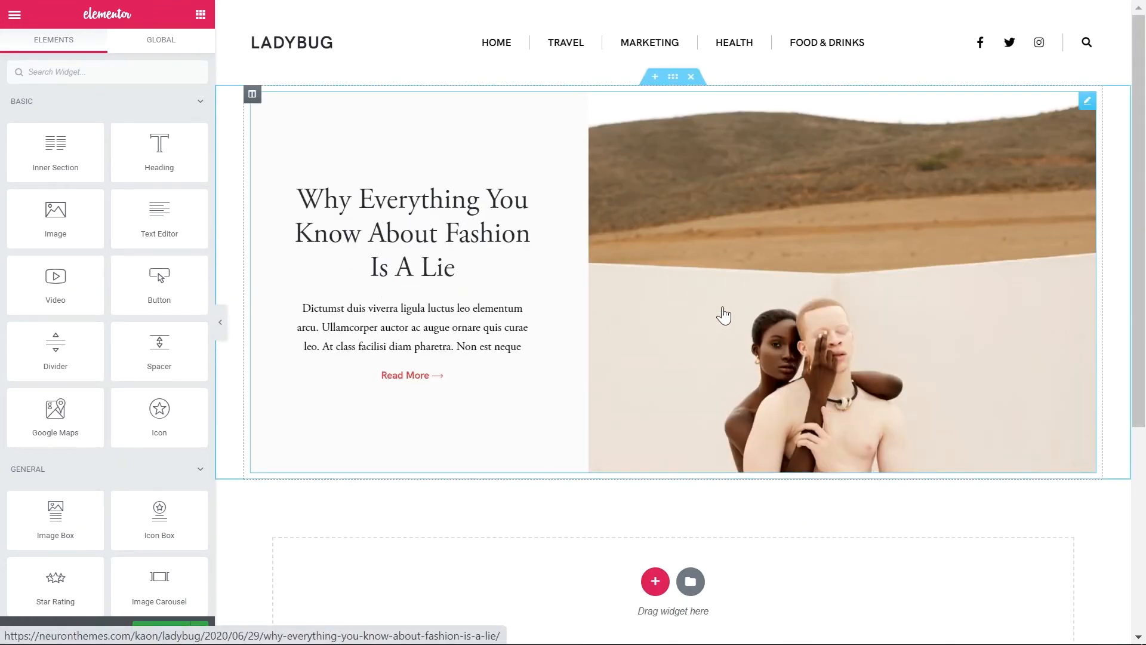
{"action": "scroll", "coordinate": [725, 314], "scroll_direction": "down", "scroll_amount": 5}
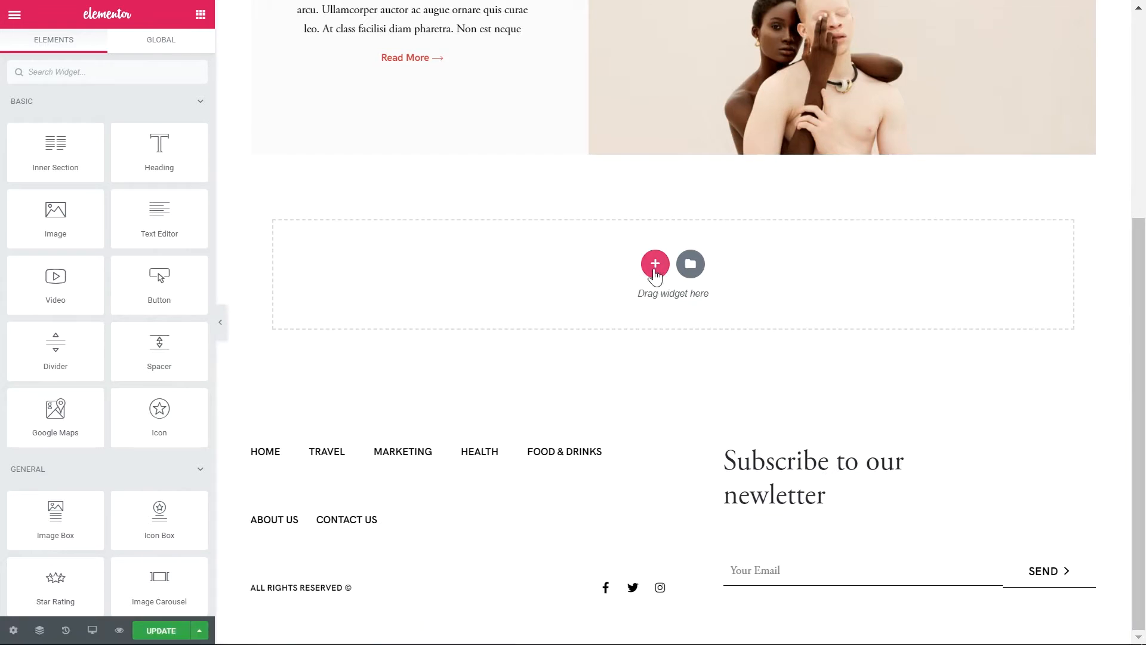
{"action": "left_click", "coordinate": [655, 264]}
{"action": "left_click", "coordinate": [865, 299]}
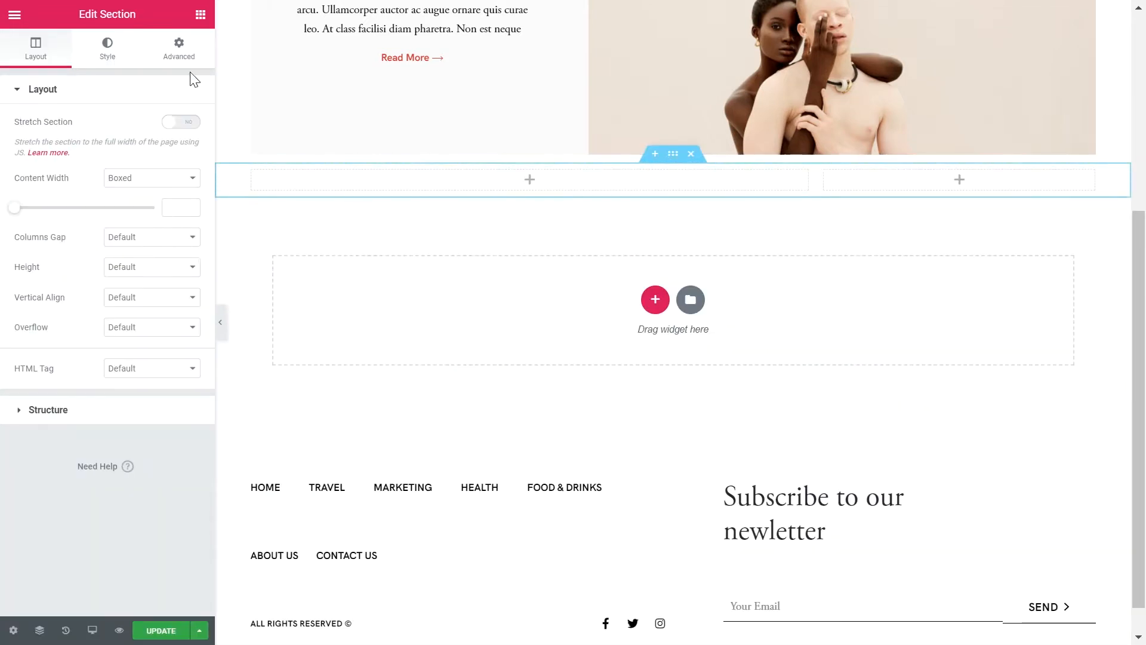
Set the new section's top and bottom padding to 80 px, independently of the side values.
{"action": "left_click", "coordinate": [181, 53]}
{"action": "left_click", "coordinate": [182, 215]}
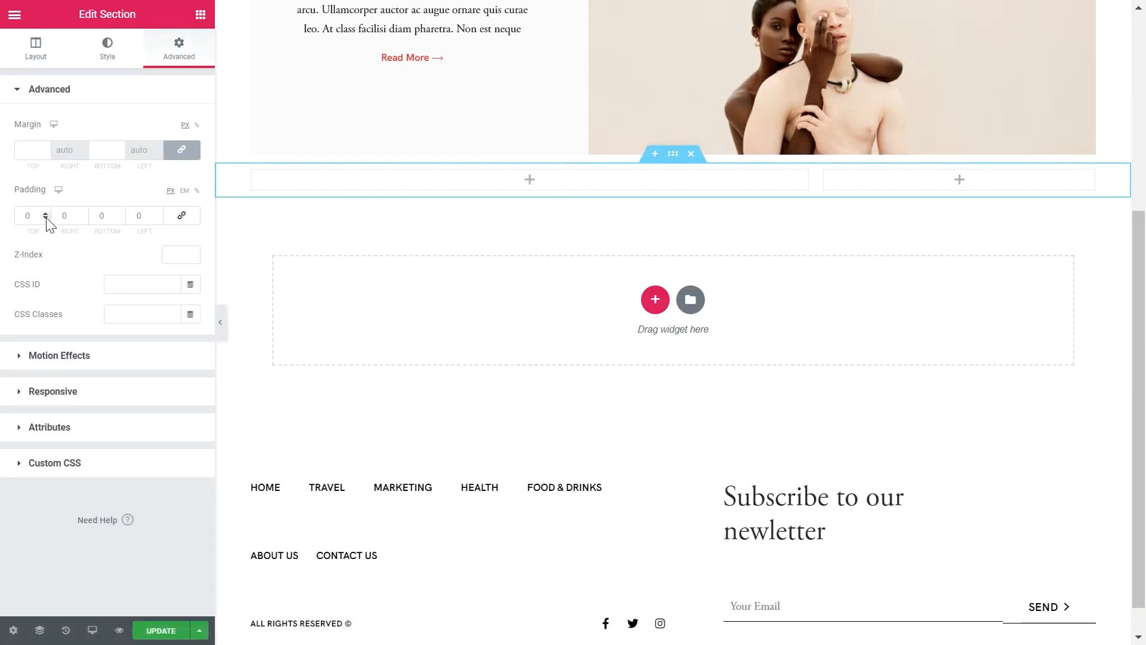
{"action": "type", "text": "80"}
{"action": "double_click", "coordinate": [106, 215]}
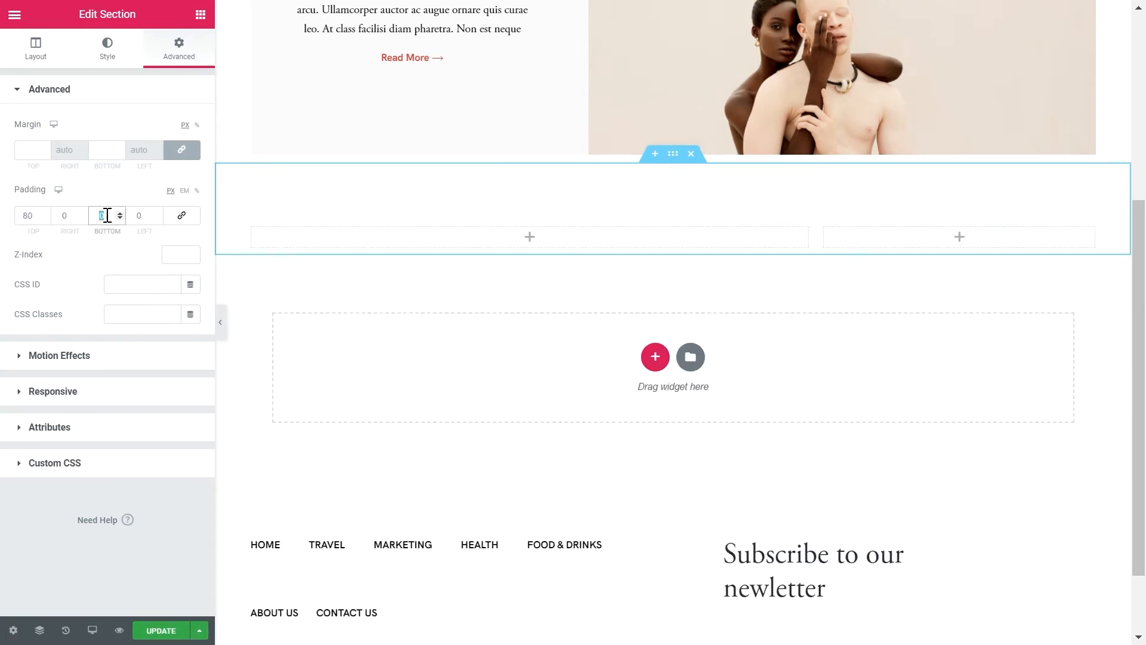
{"action": "type", "text": "80"}
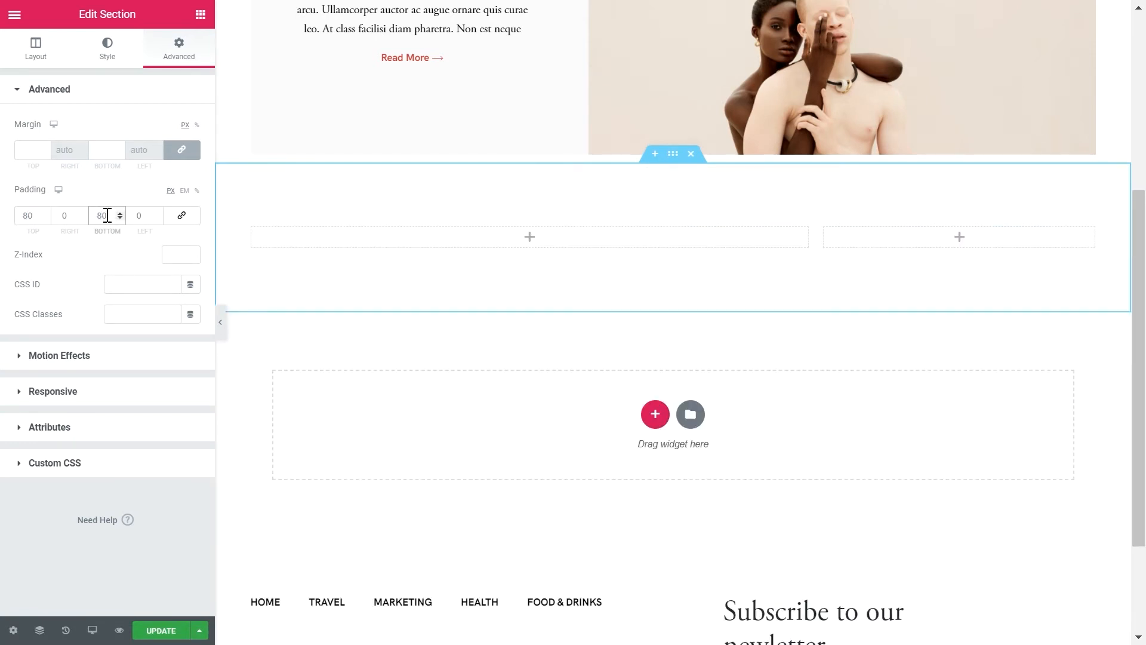
Insert an inner section into the section's wide column and delete the inner section's second column.
{"action": "left_click", "coordinate": [201, 15]}
{"action": "left_click_drag", "start_coordinate": [55, 152], "coordinate": [308, 239]}
{"action": "right_click", "coordinate": [537, 249]}
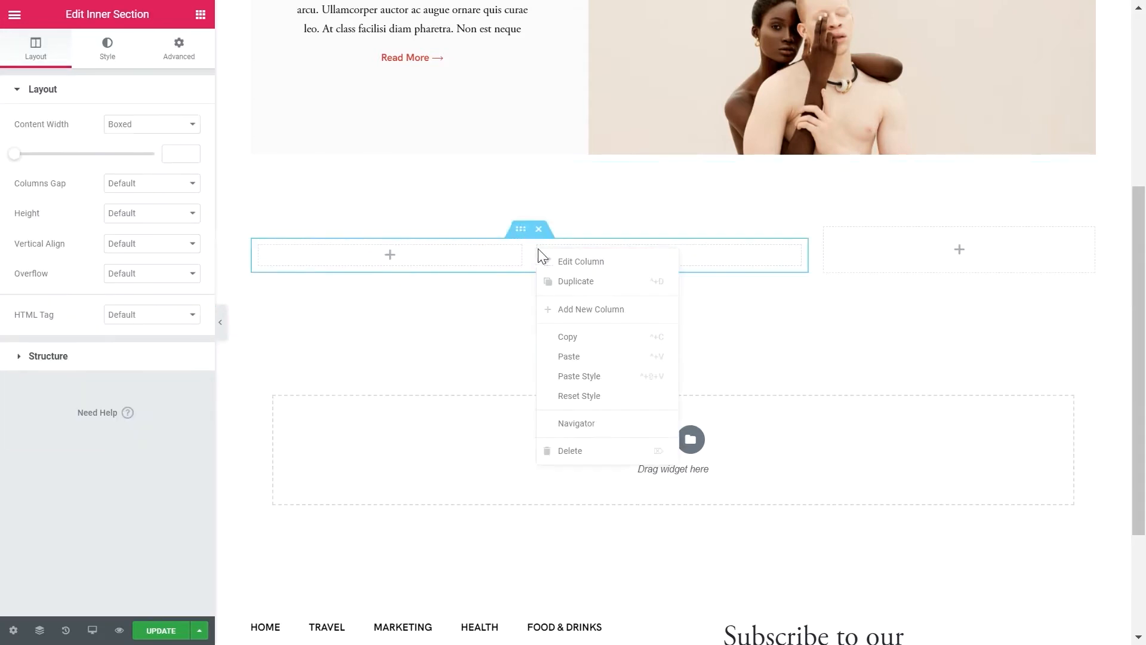
{"action": "left_click", "coordinate": [561, 451]}
Set the inner section's columns gap to No Gap and its bottom padding to 40 px, unlinked from the other sides.
{"action": "left_click", "coordinate": [152, 186]}
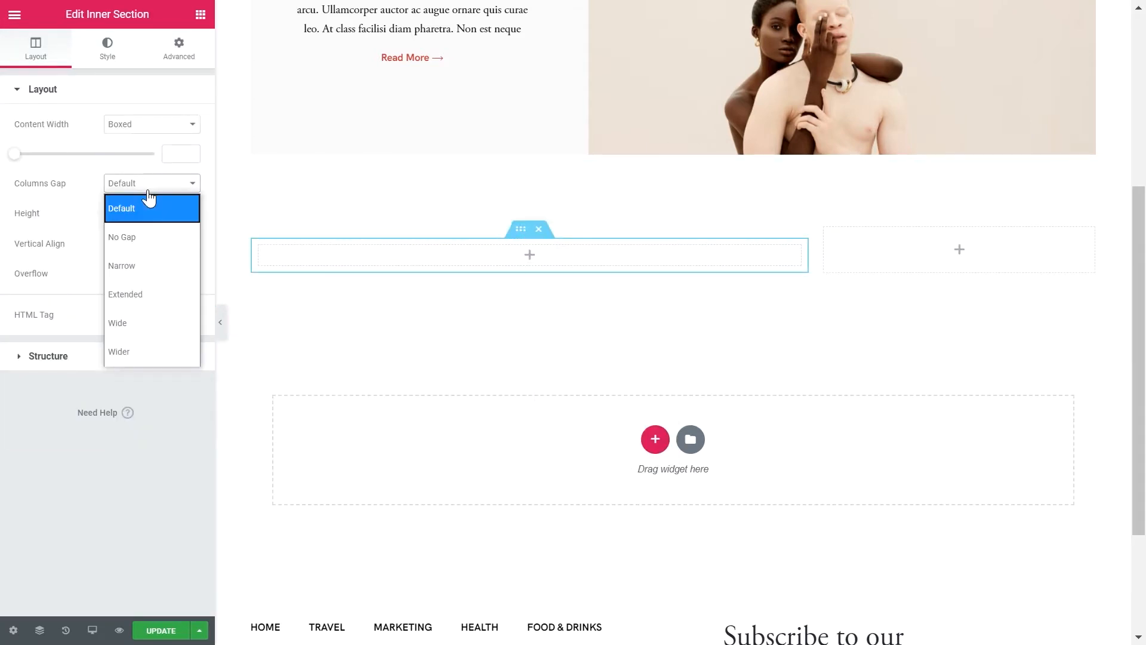
{"action": "left_click", "coordinate": [147, 237]}
{"action": "left_click", "coordinate": [183, 52]}
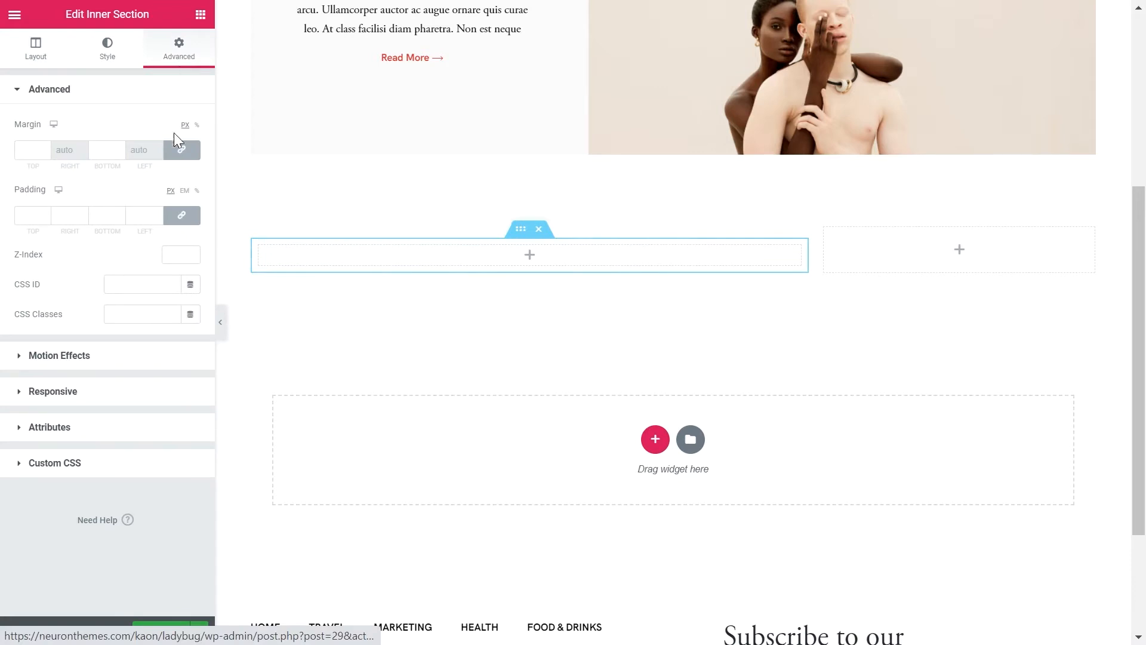
{"action": "left_click", "coordinate": [182, 215]}
{"action": "double_click", "coordinate": [105, 216]}
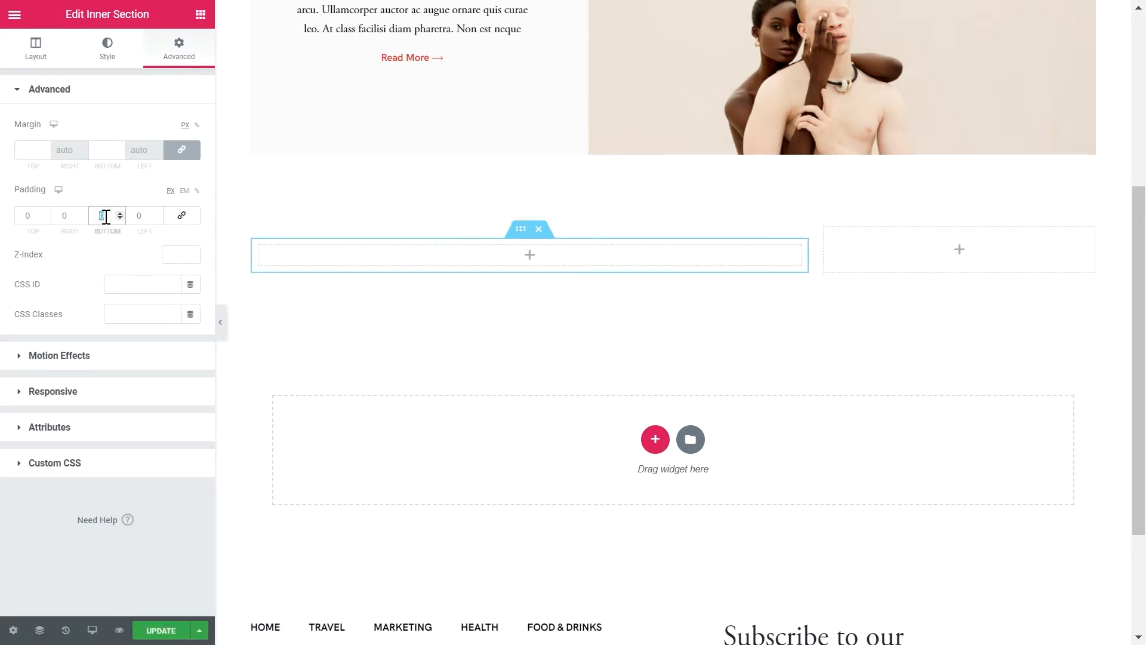
{"action": "type", "text": "40"}
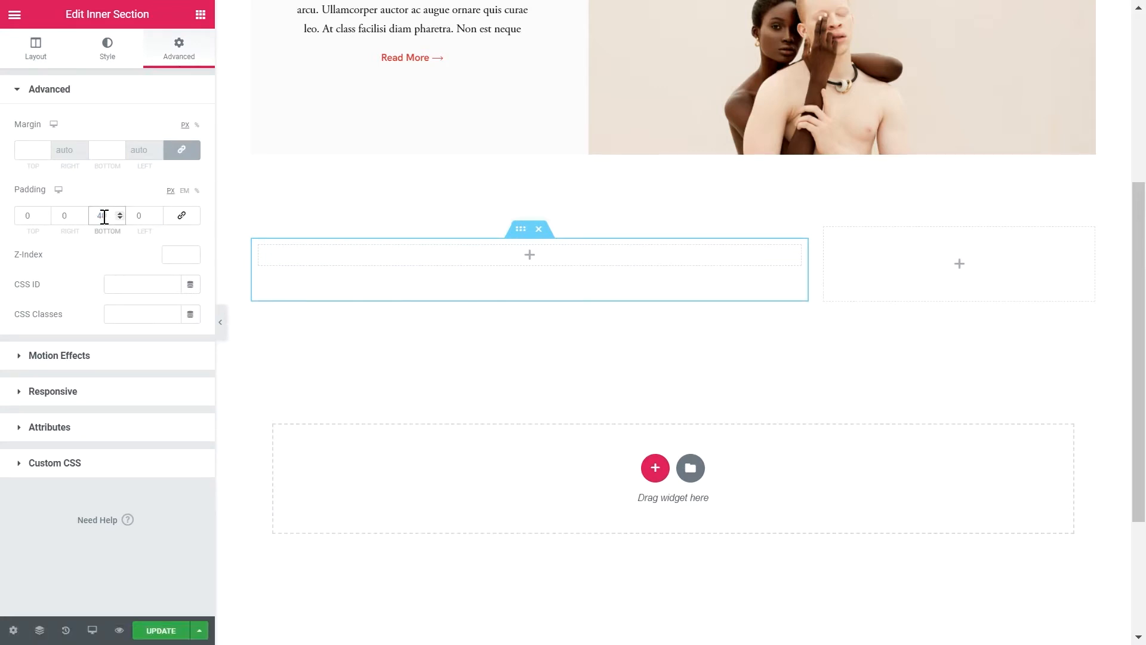
Add a Heading widget to the wide column with the title "LATEST NEWS".
{"action": "left_click", "coordinate": [200, 15]}
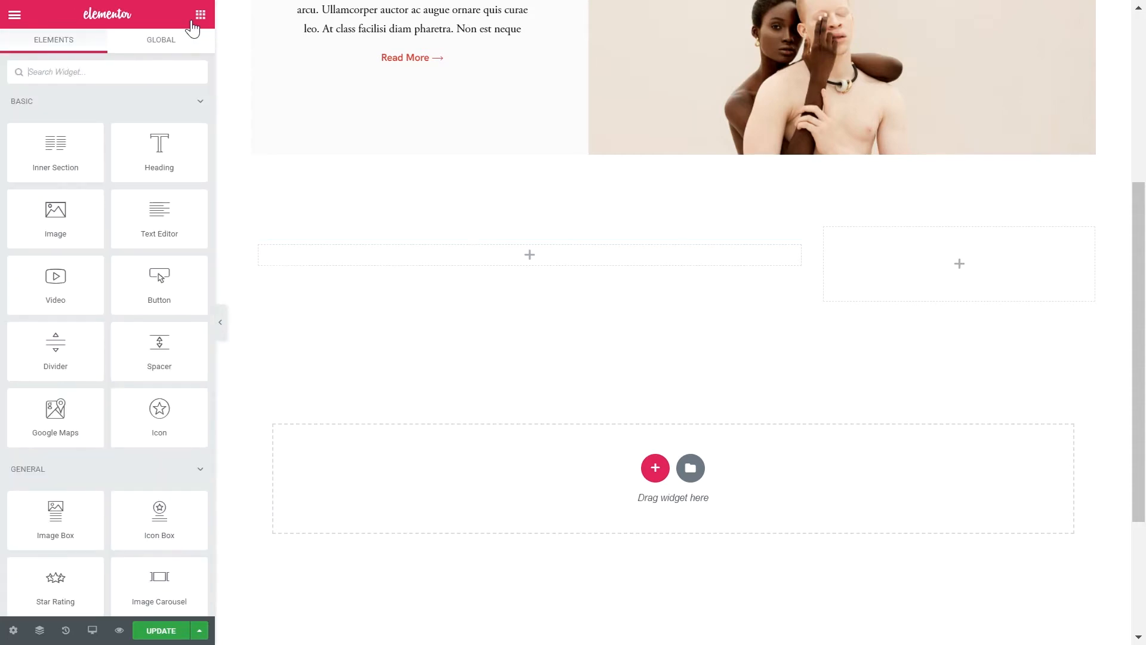
{"action": "left_click_drag", "start_coordinate": [160, 148], "coordinate": [337, 274]}
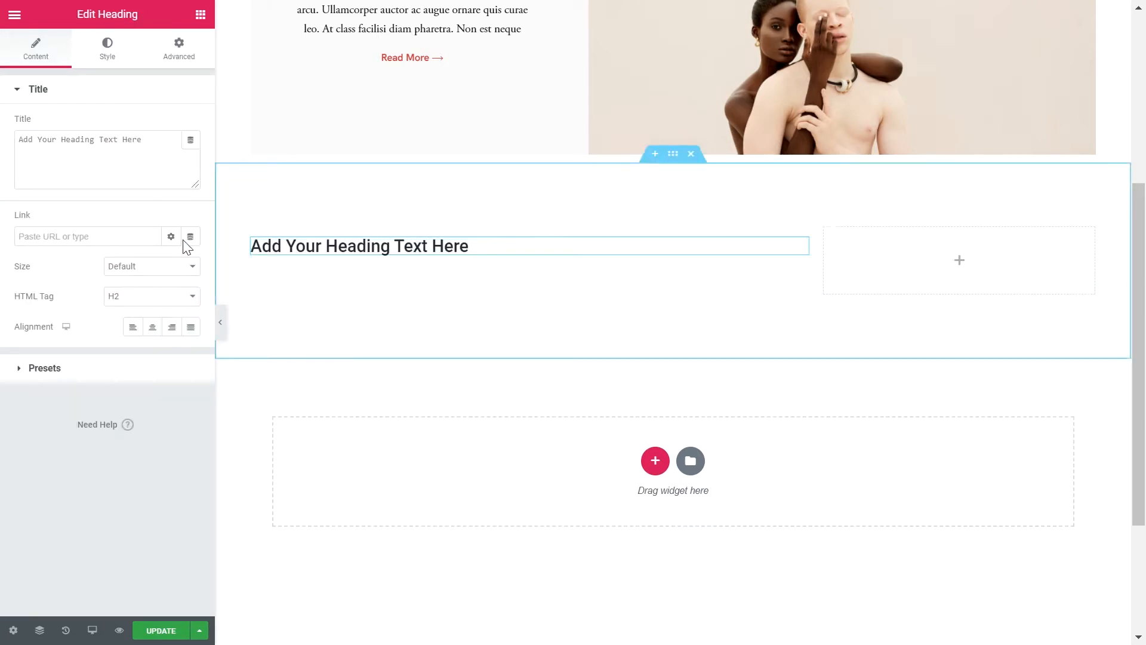
{"action": "double_click", "coordinate": [142, 157]}
{"action": "key", "text": "ctrl+a"}
{"action": "type", "text": "LATEST NEWS"}
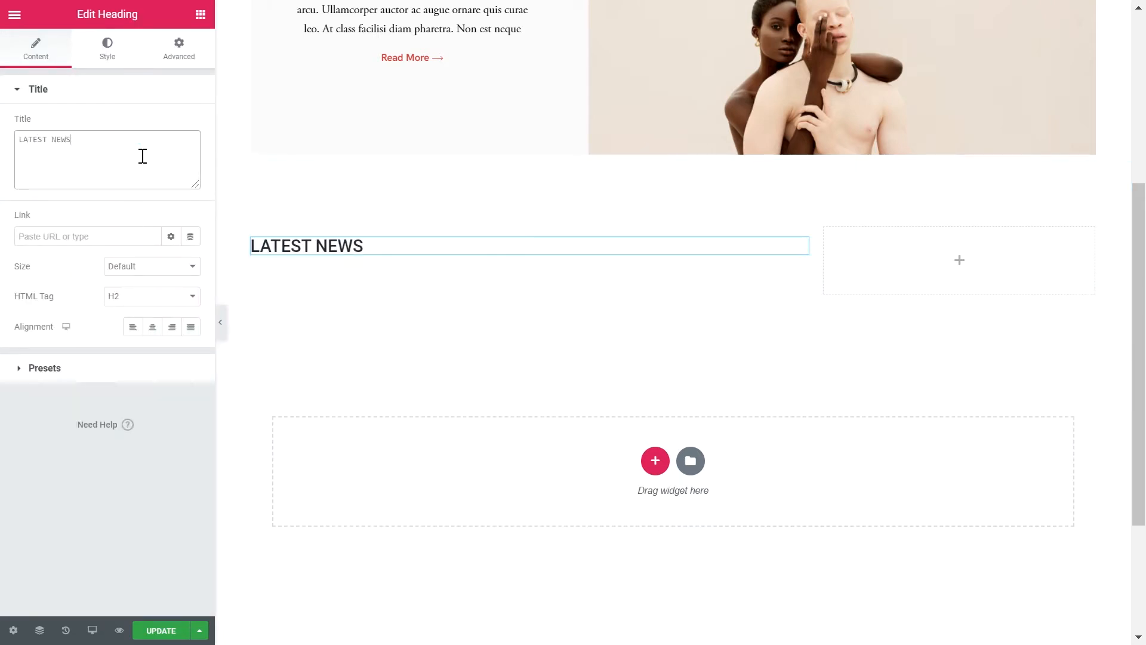
Set the LATEST NEWS heading's typography to HK Grotesk, size 16 px and line height 19 px.
{"action": "left_click", "coordinate": [109, 50]}
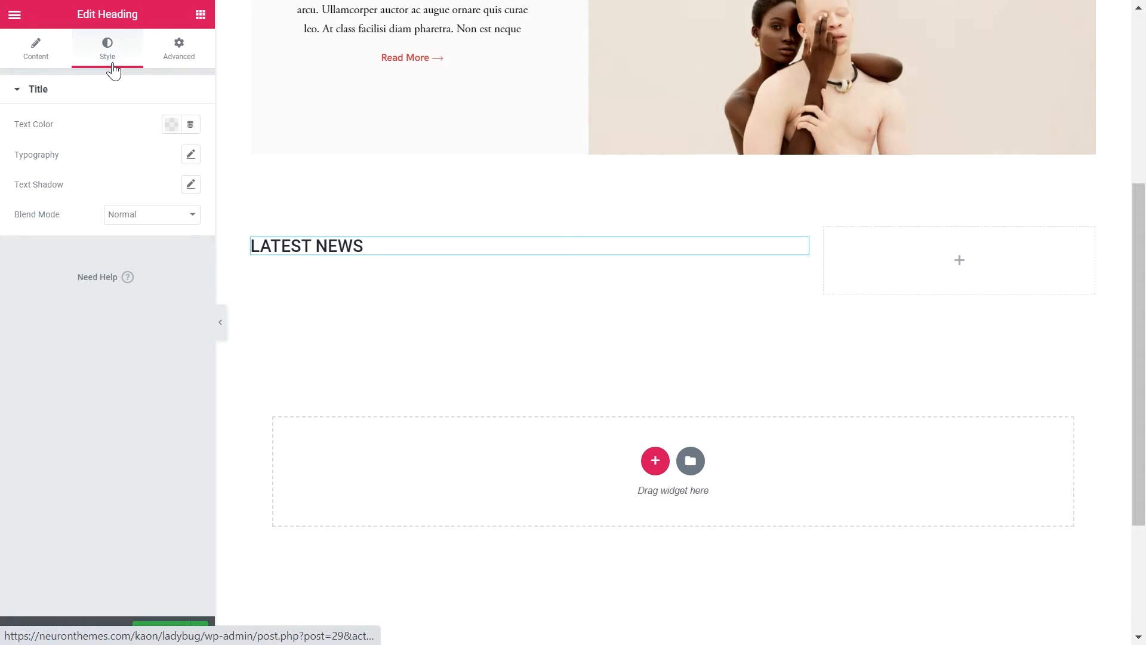
{"action": "left_click", "coordinate": [191, 154]}
{"action": "left_click", "coordinate": [154, 195]}
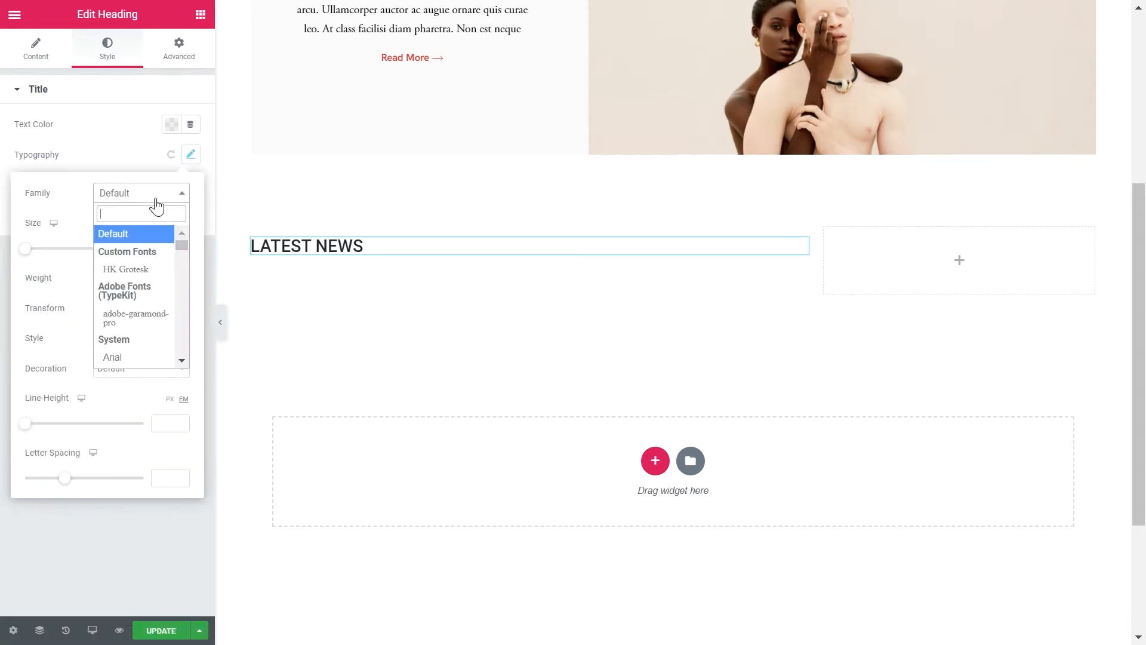
{"action": "left_click", "coordinate": [142, 271]}
{"action": "left_click", "coordinate": [164, 247]}
{"action": "type", "text": "16"}
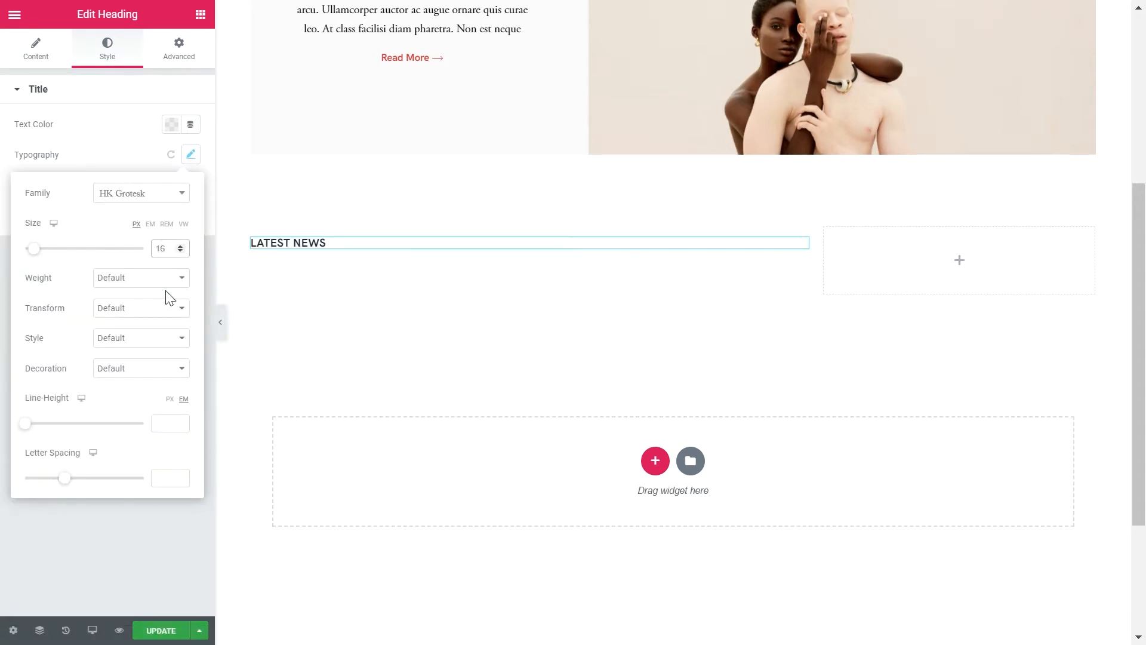
{"action": "left_click", "coordinate": [170, 398]}
{"action": "left_click", "coordinate": [173, 428]}
{"action": "type", "text": "19"}
{"action": "left_click", "coordinate": [164, 502]}
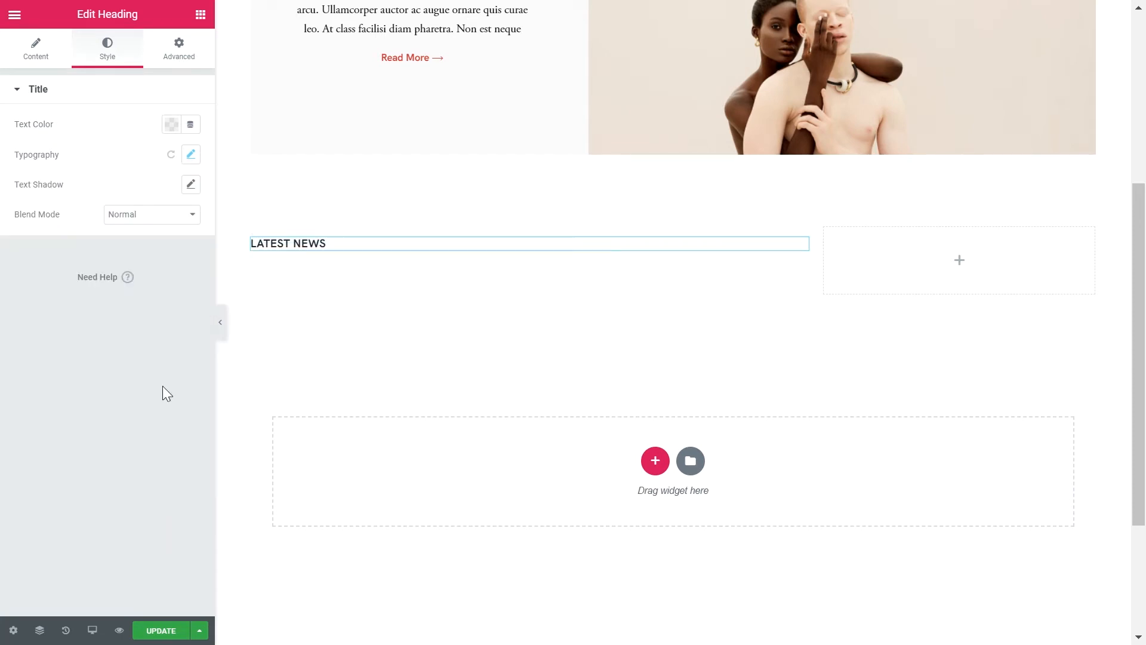
Add a Button widget below the LATEST NEWS heading with the text "See More".
{"action": "left_click", "coordinate": [201, 14]}
{"action": "left_click_drag", "start_coordinate": [160, 276], "coordinate": [287, 252]}
{"action": "triple_click", "coordinate": [156, 156]}
{"action": "type", "text": "See More"}
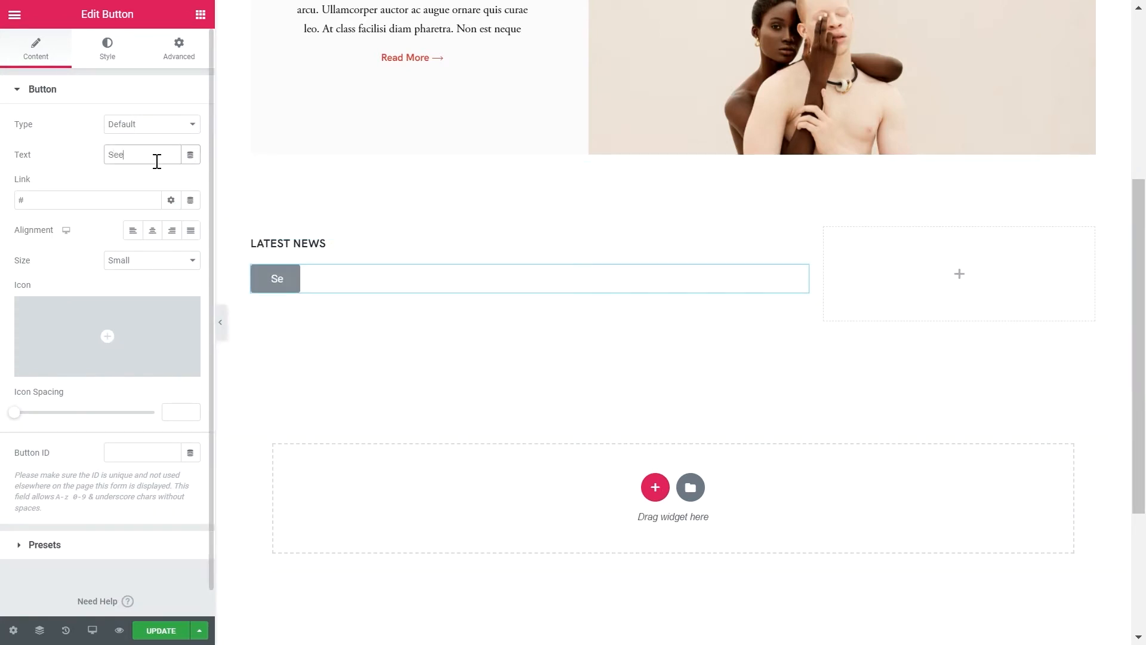
Examine the dynamic tag options available for the See More button's link.
{"action": "left_click", "coordinate": [190, 200]}
{"action": "scroll", "coordinate": [115, 307], "scroll_direction": "down", "scroll_amount": 5}
{"action": "scroll", "coordinate": [116, 308], "scroll_direction": "up", "scroll_amount": 3}
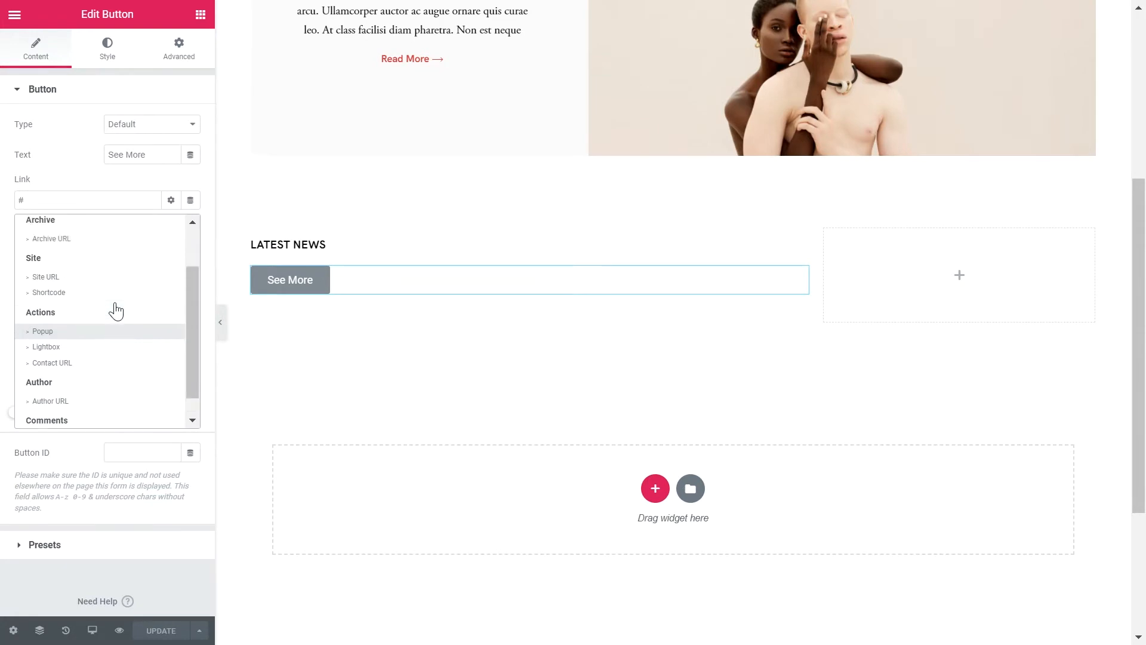
{"action": "left_click", "coordinate": [186, 203]}
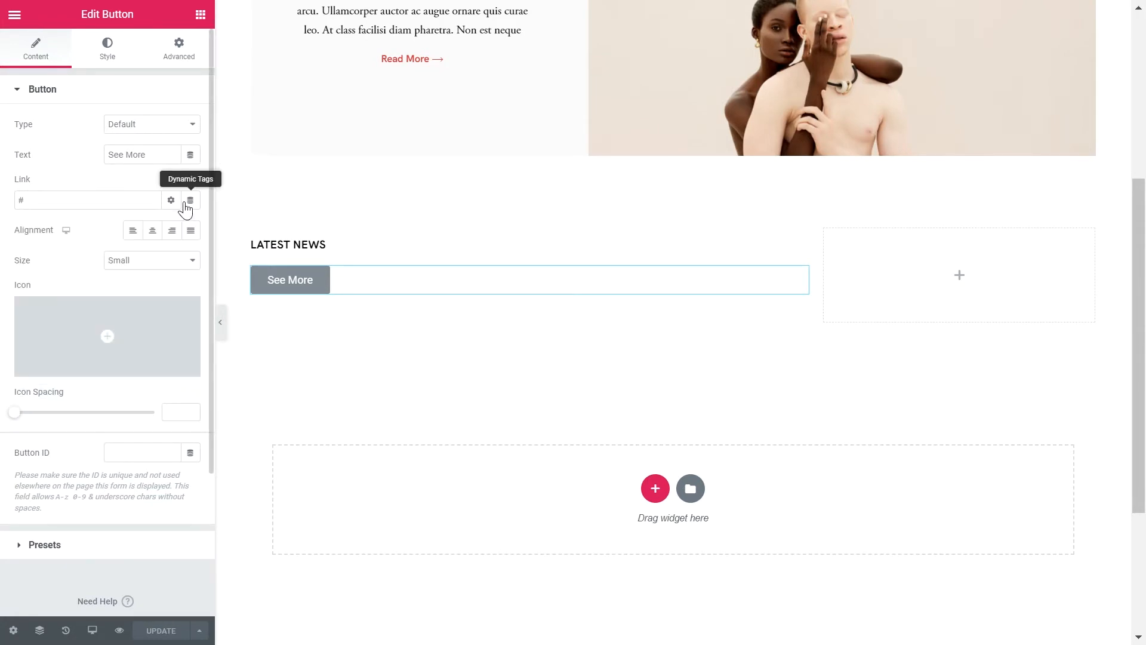
Add the Arrow Right icon to the See More button, positioned after the text with an icon spacing of 10.
{"action": "left_click", "coordinate": [84, 337]}
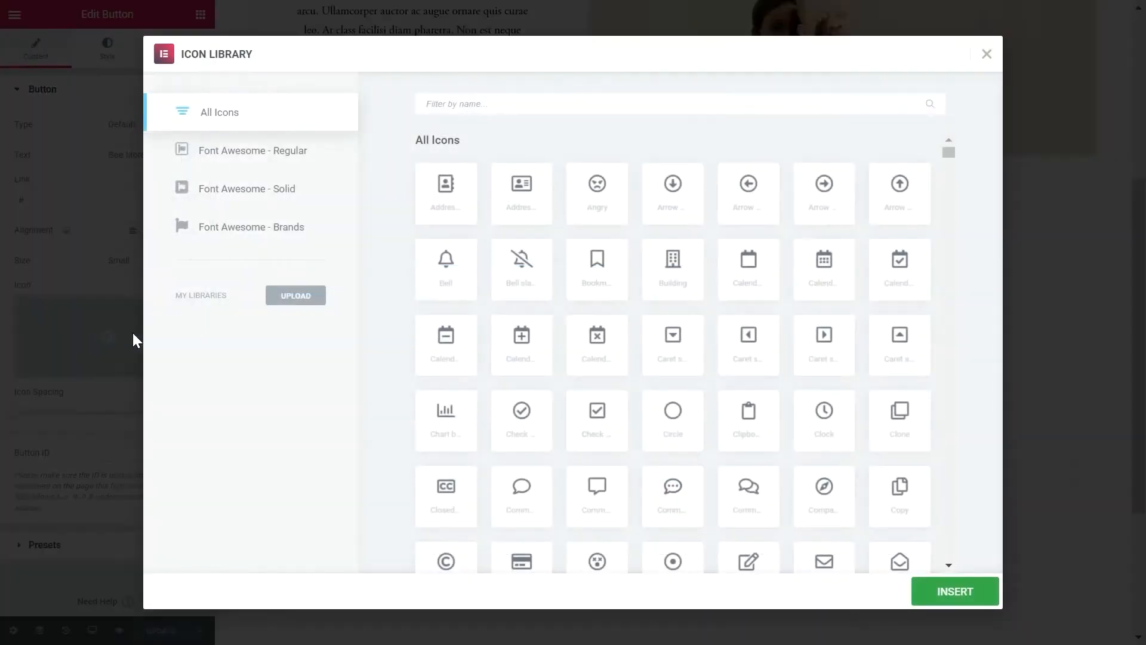
{"action": "type", "text": "arrow right"}
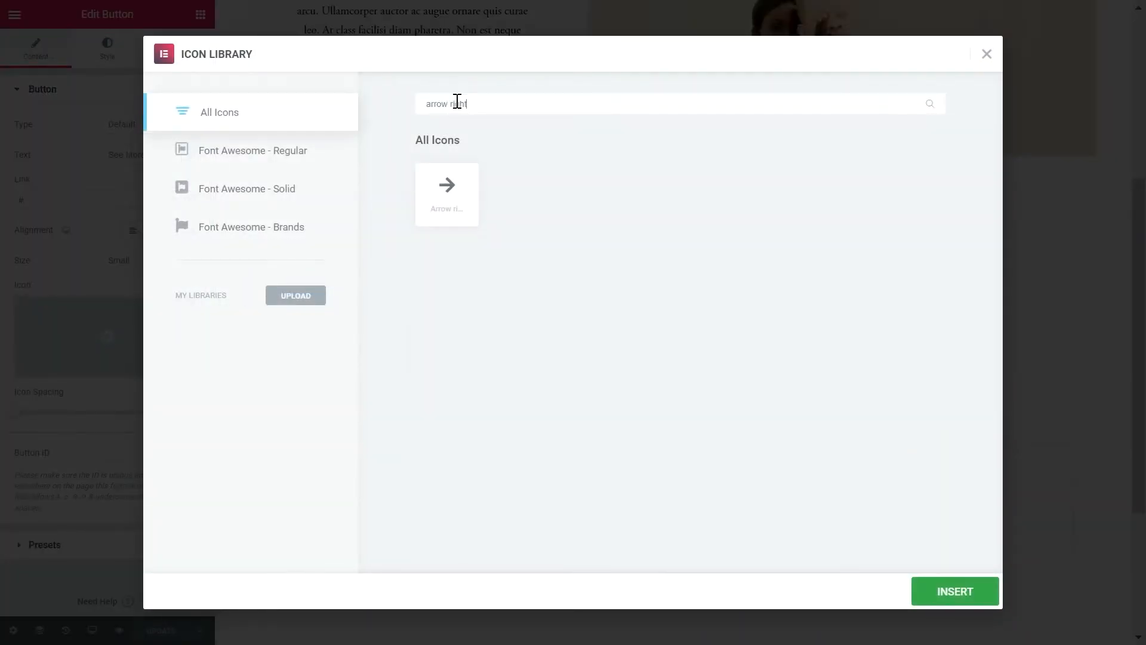
{"action": "left_click", "coordinate": [446, 190]}
{"action": "left_click", "coordinate": [962, 593]}
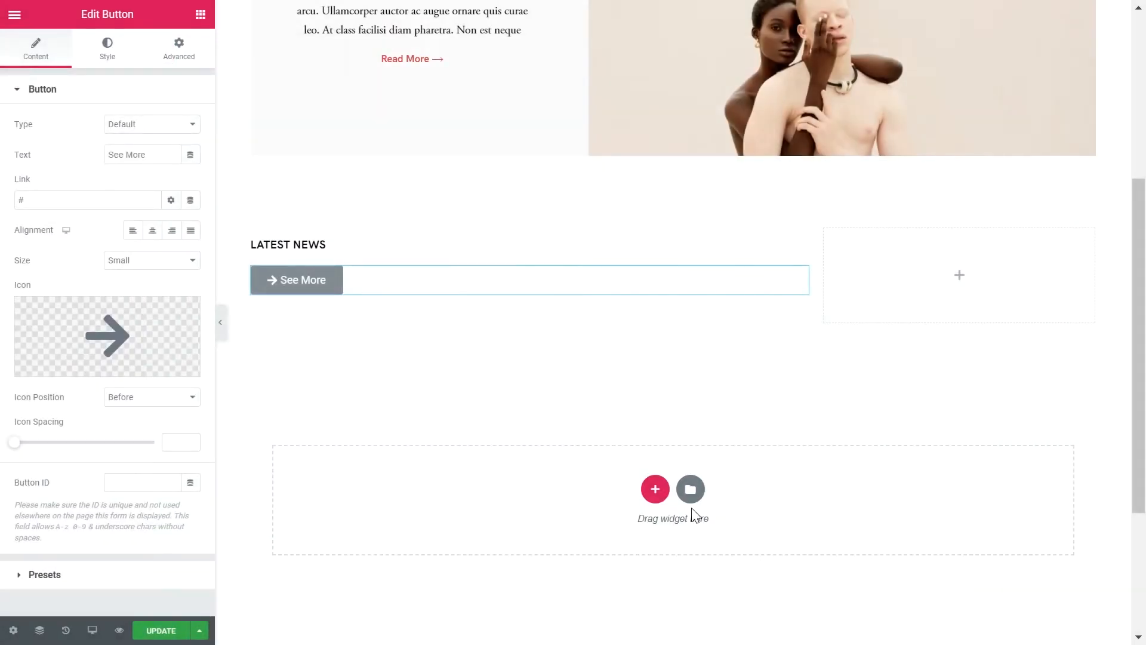
{"action": "left_click", "coordinate": [158, 400]}
{"action": "left_click", "coordinate": [146, 446]}
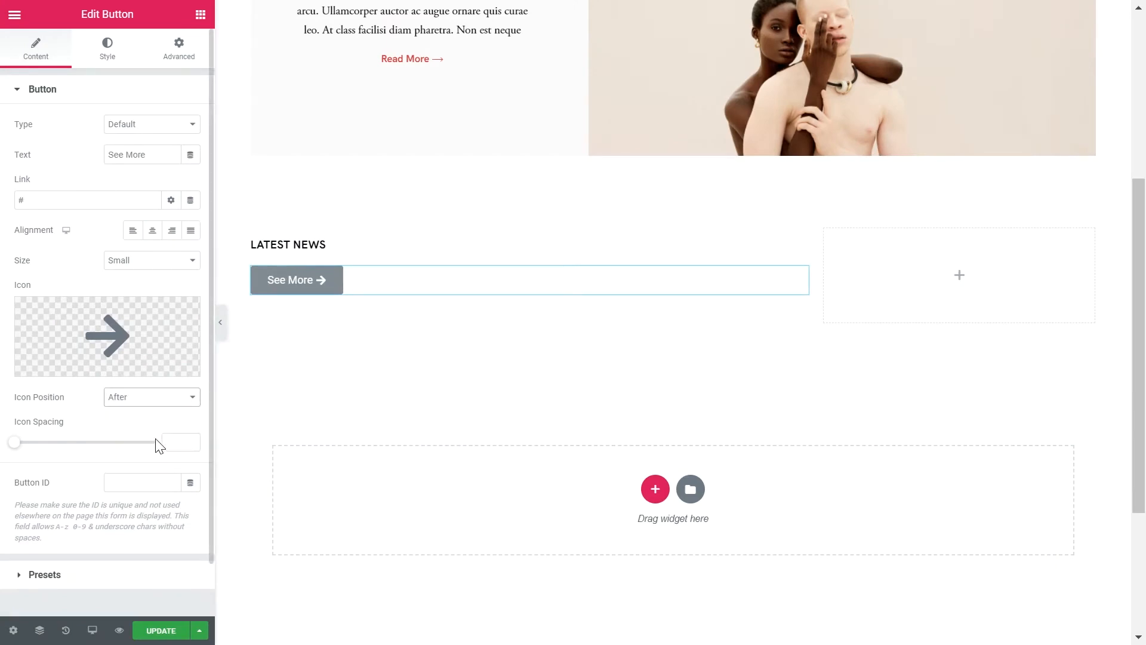
{"action": "left_click", "coordinate": [170, 442]}
{"action": "type", "text": "10"}
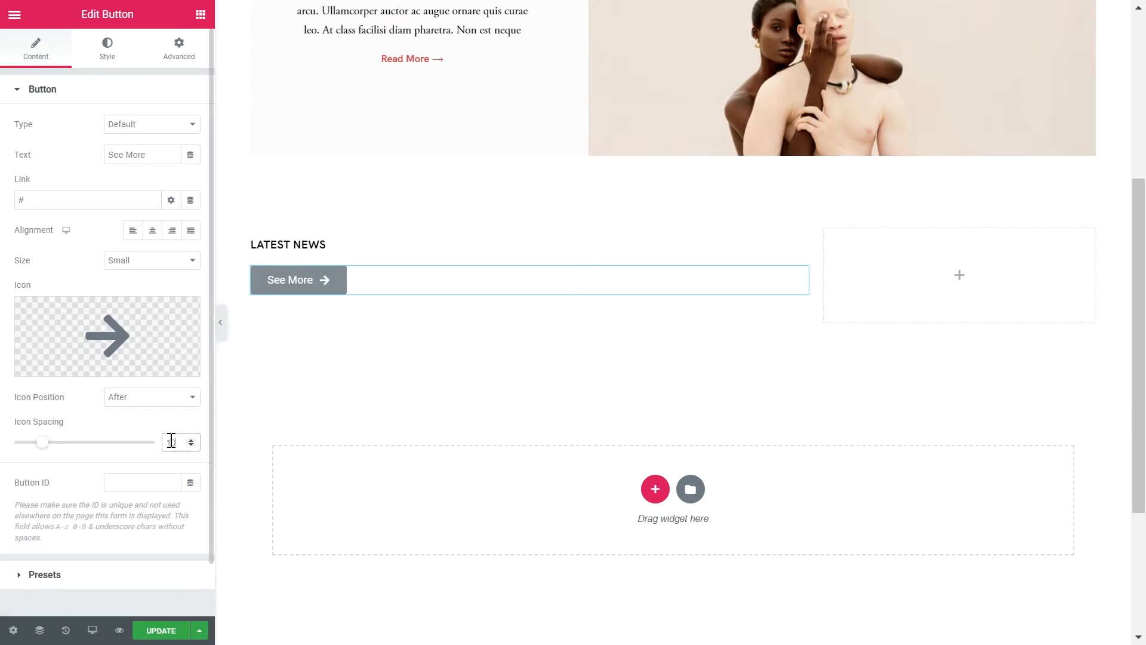
Set the See More button's typography to HK Grotesk, size 14 px and line height 20 px.
{"action": "left_click", "coordinate": [111, 59]}
{"action": "left_click", "coordinate": [191, 124]}
{"action": "left_click", "coordinate": [141, 163]}
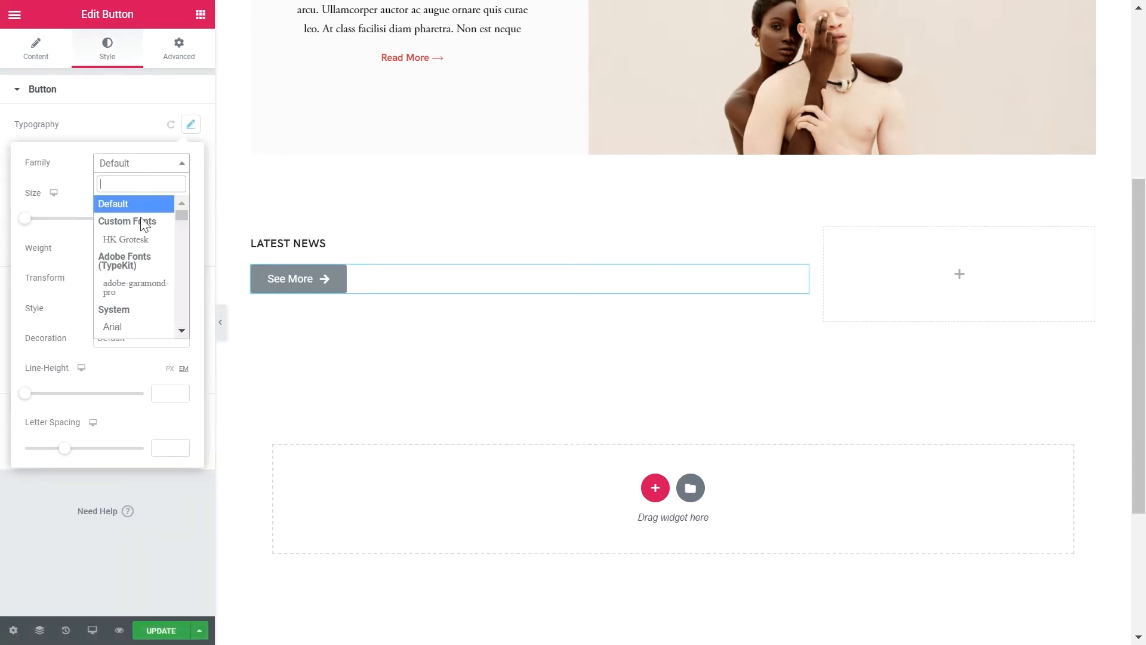
{"action": "left_click", "coordinate": [156, 231]}
{"action": "left_click", "coordinate": [159, 218]}
{"action": "type", "text": "14"}
{"action": "left_click", "coordinate": [170, 368]}
{"action": "left_click", "coordinate": [162, 394]}
{"action": "type", "text": "20"}
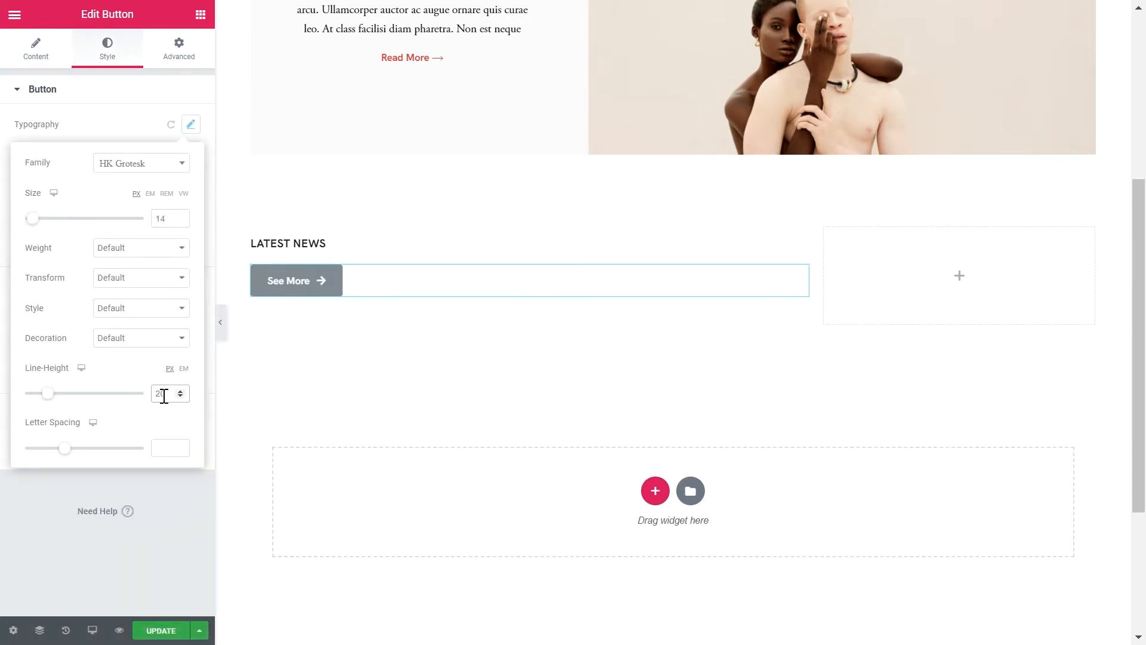
{"action": "left_click", "coordinate": [138, 102]}
Give the See More button the saved red text color and a fully transparent background.
{"action": "left_click", "coordinate": [171, 216]}
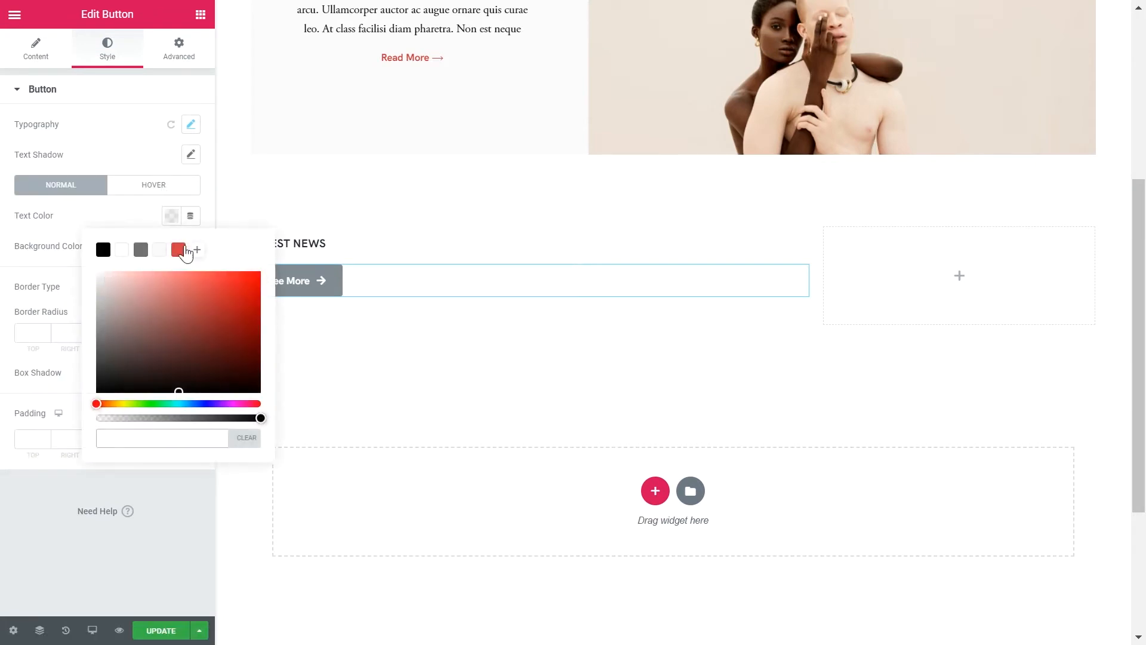
{"action": "left_click", "coordinate": [178, 250]}
{"action": "left_click", "coordinate": [135, 210]}
{"action": "left_click", "coordinate": [171, 246]}
{"action": "left_click", "coordinate": [179, 422]}
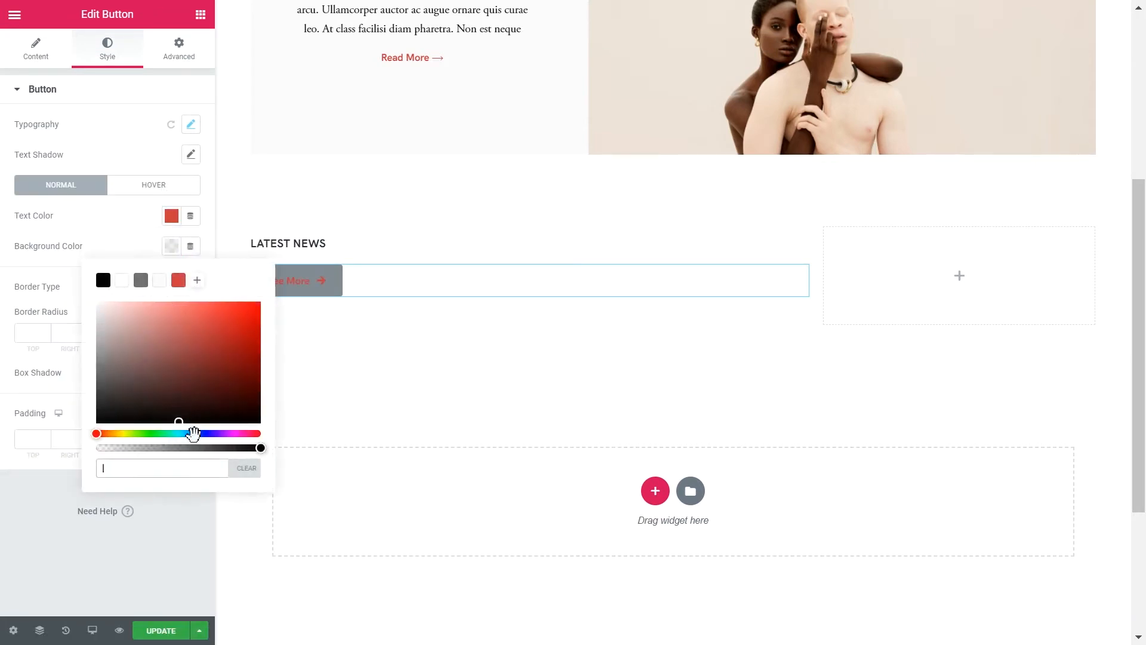
{"action": "left_click_drag", "start_coordinate": [242, 448], "coordinate": [90, 460]}
{"action": "left_click", "coordinate": [34, 483]}
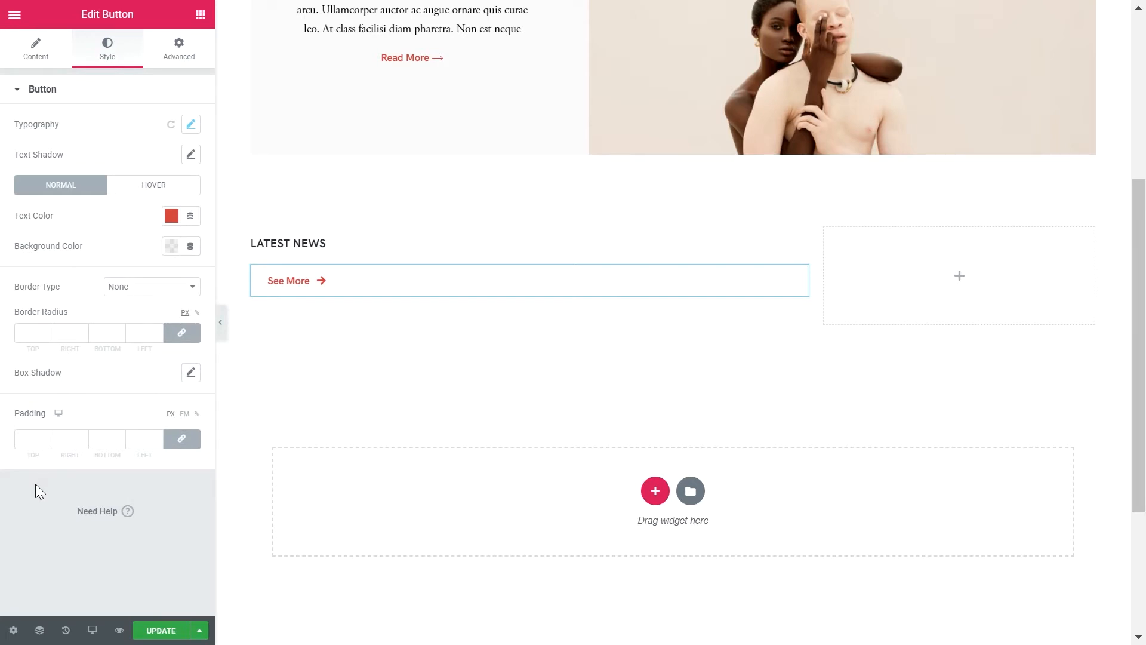
Set the See More button's padding to 0 px on all sides.
{"action": "left_click", "coordinate": [28, 439]}
{"action": "type", "text": "0"}
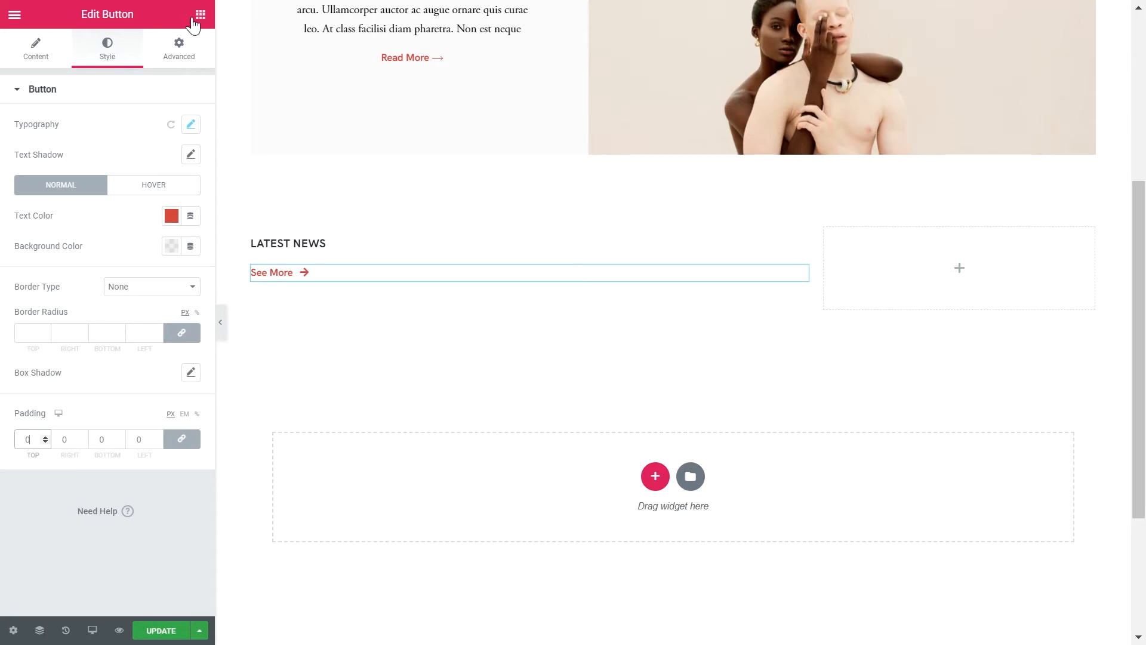
{"action": "left_click", "coordinate": [199, 16]}
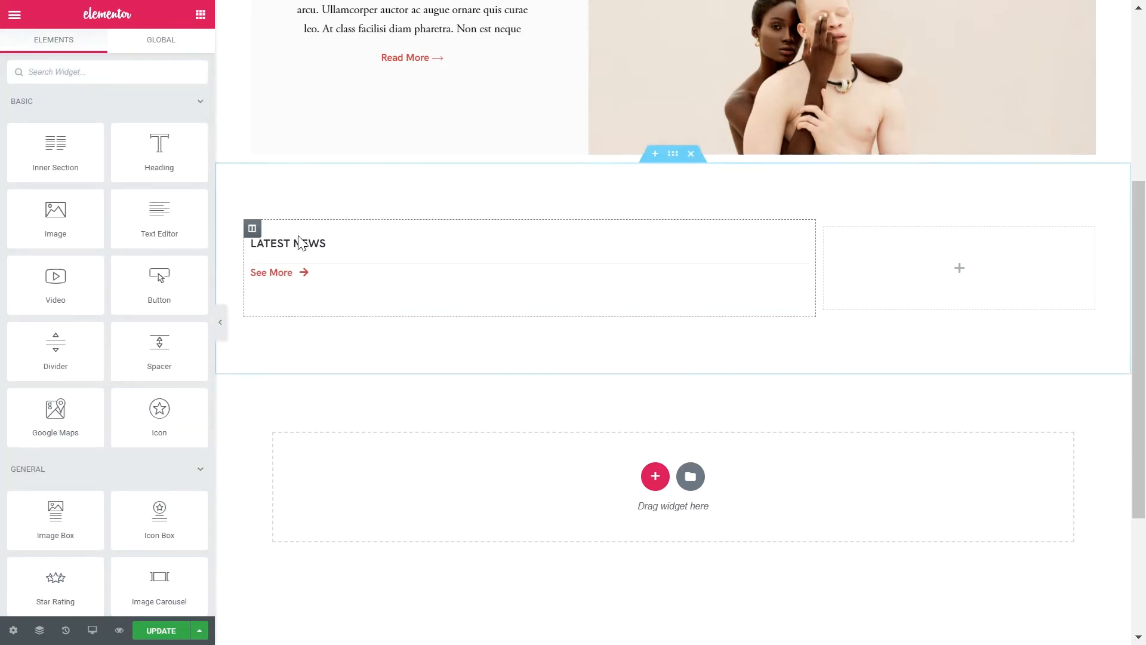
Set the LATEST NEWS heading's positioning width to Inline (auto).
{"action": "left_click", "coordinate": [317, 245]}
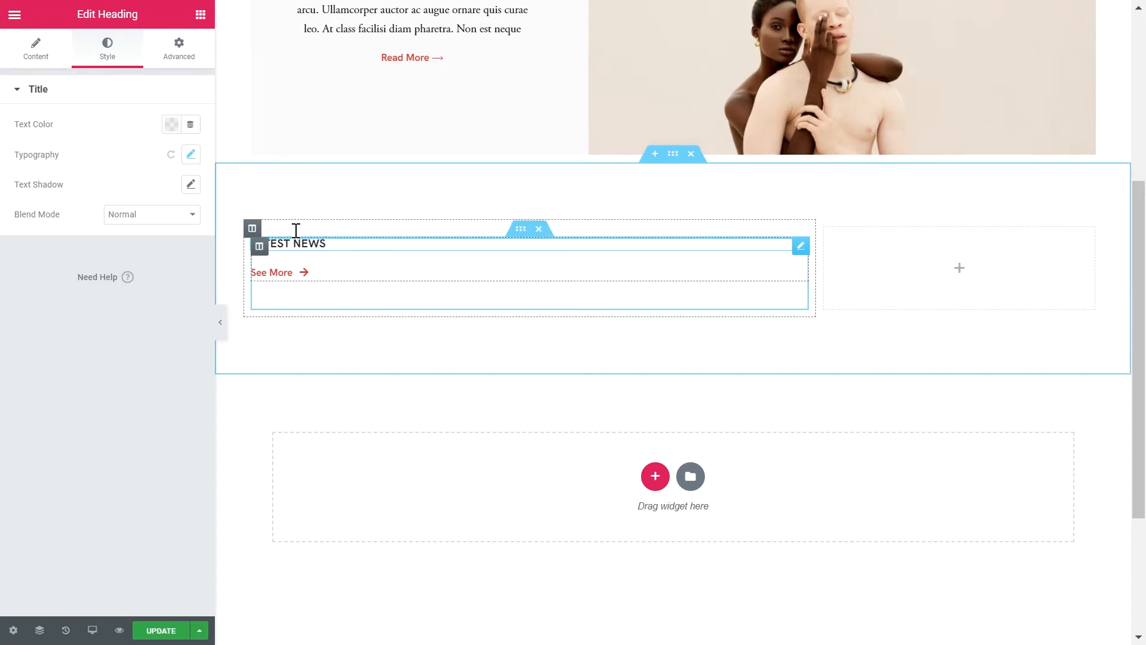
{"action": "left_click", "coordinate": [185, 51]}
{"action": "left_click", "coordinate": [89, 475]}
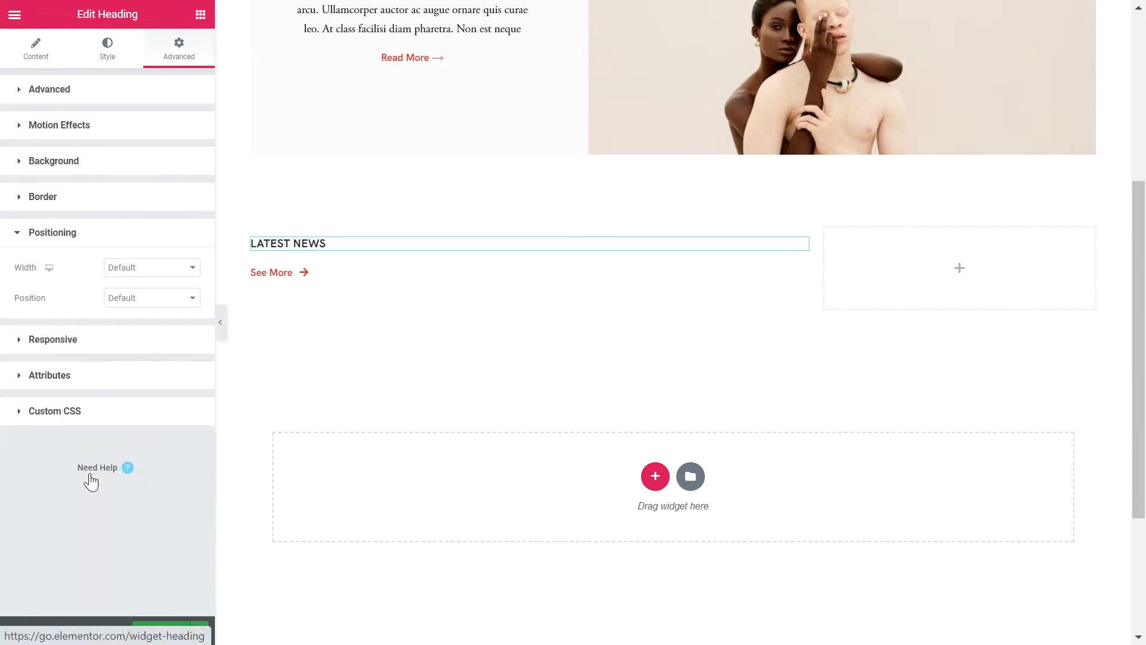
{"action": "left_click", "coordinate": [126, 269]}
{"action": "left_click", "coordinate": [130, 351]}
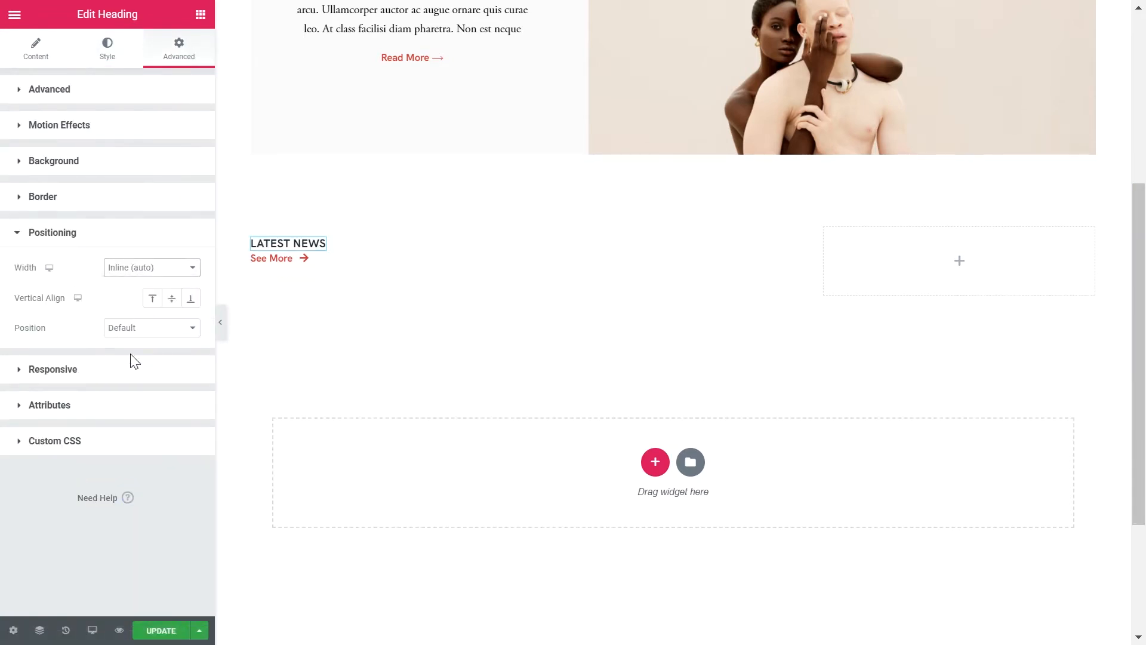
Set the See More button's positioning width to Inline (auto).
{"action": "left_click", "coordinate": [278, 259]}
{"action": "left_click", "coordinate": [179, 60]}
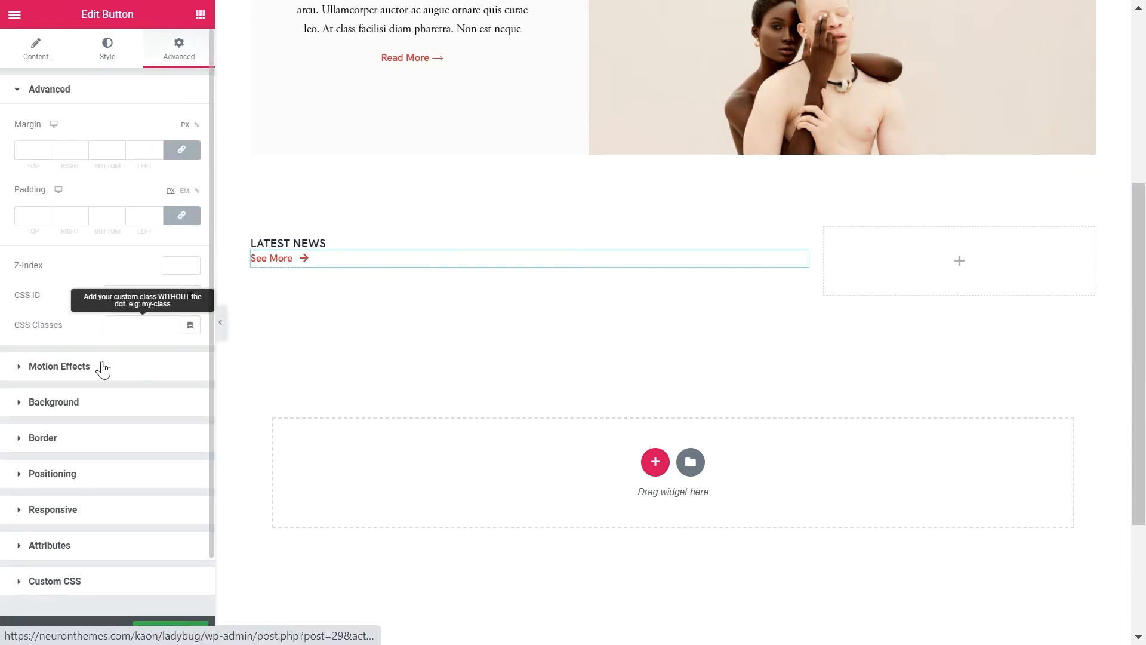
{"action": "left_click", "coordinate": [120, 474]}
{"action": "left_click", "coordinate": [136, 269]}
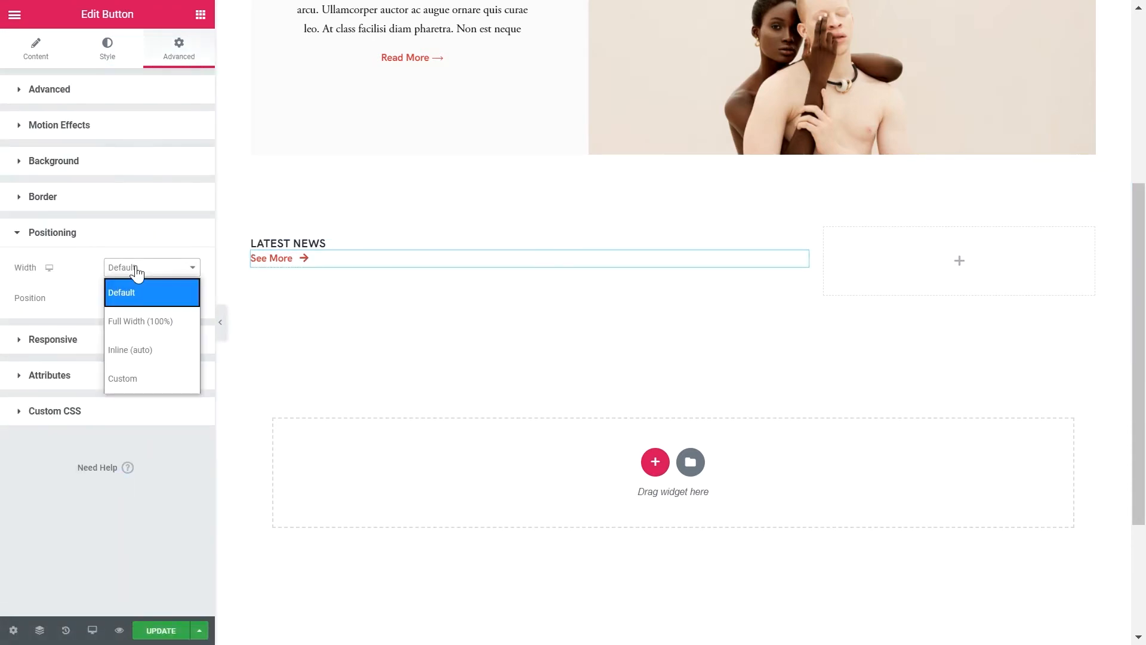
{"action": "left_click", "coordinate": [146, 349]}
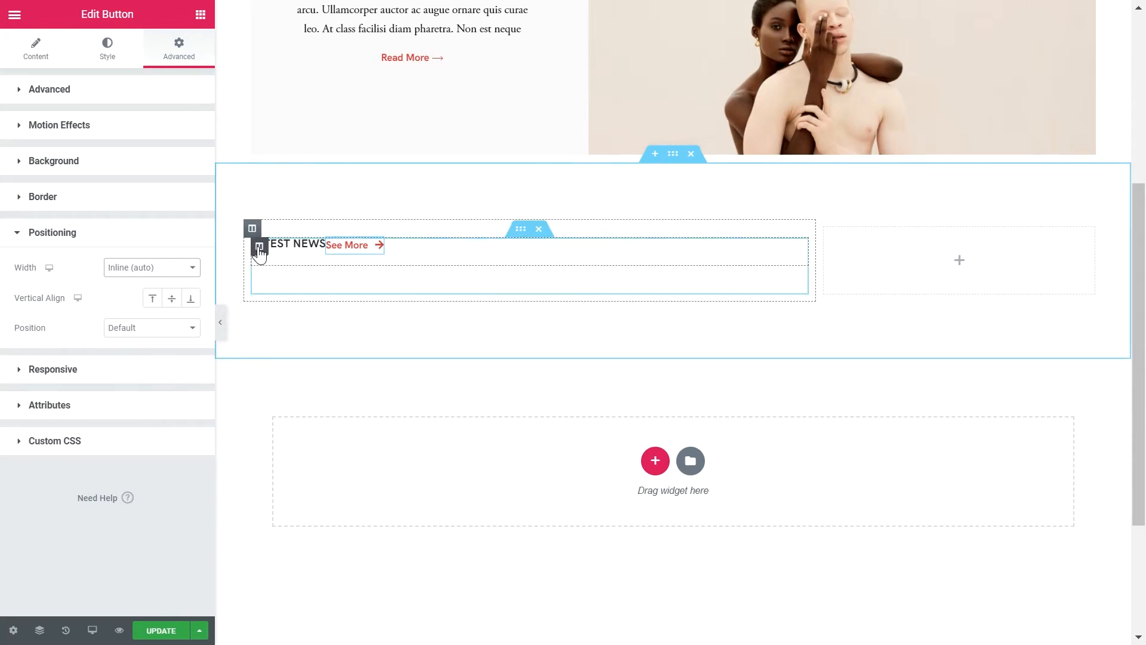
Align the inner column holding the heading and button vertically to Middle and horizontally to Space Between.
{"action": "left_click", "coordinate": [259, 248]}
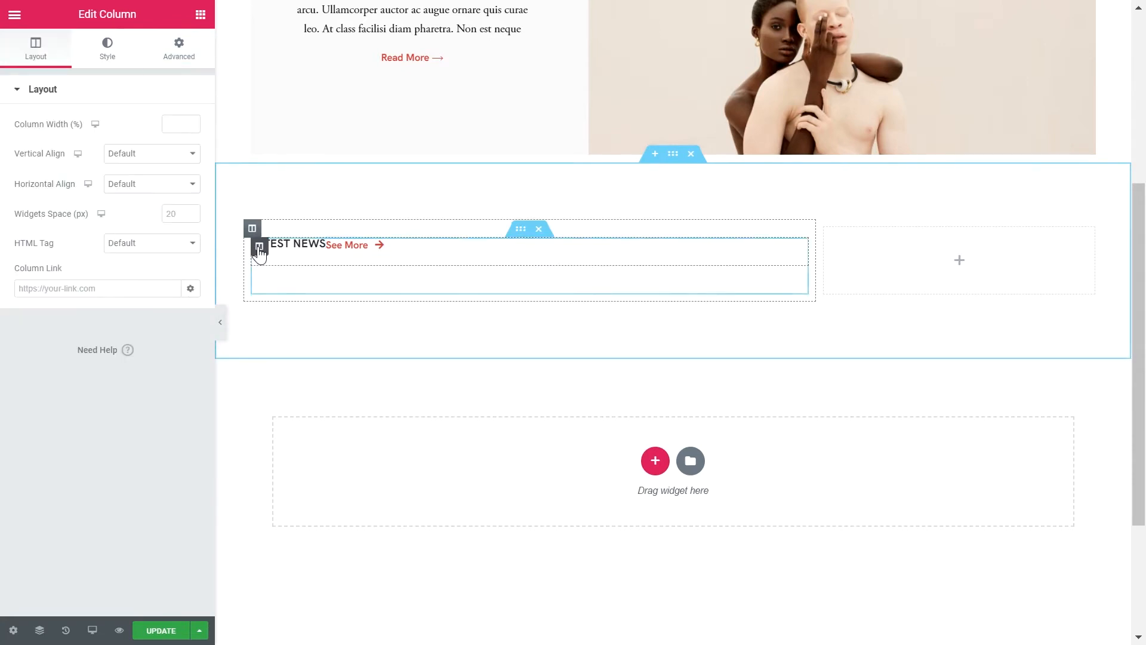
{"action": "left_click", "coordinate": [142, 156]}
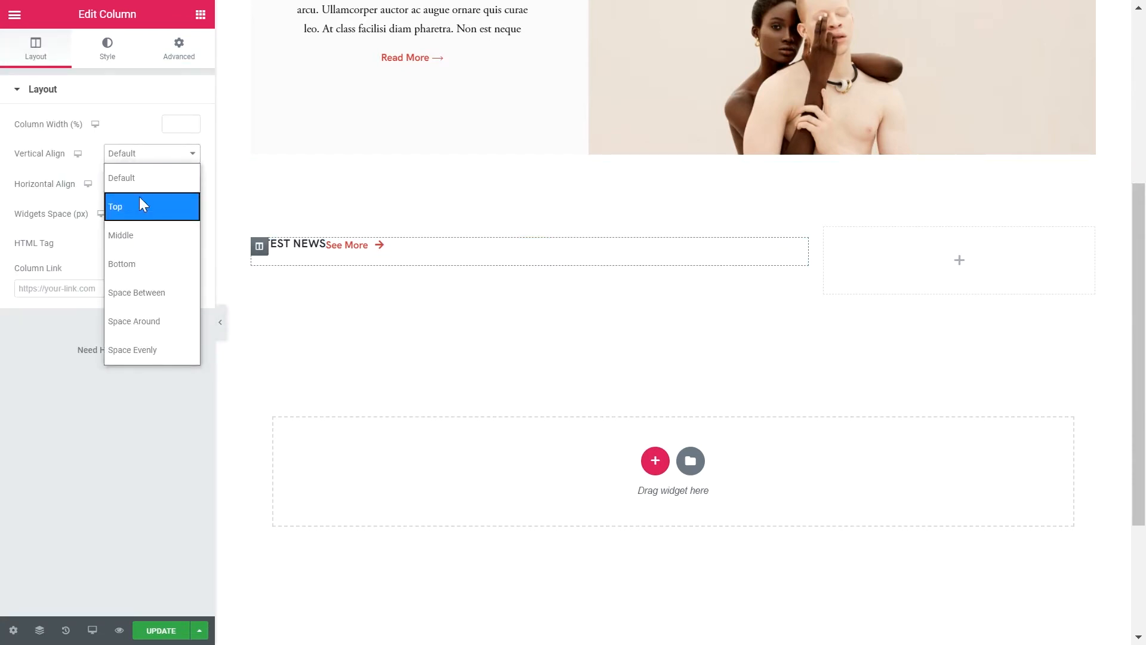
{"action": "left_click", "coordinate": [135, 234]}
{"action": "left_click", "coordinate": [143, 186]}
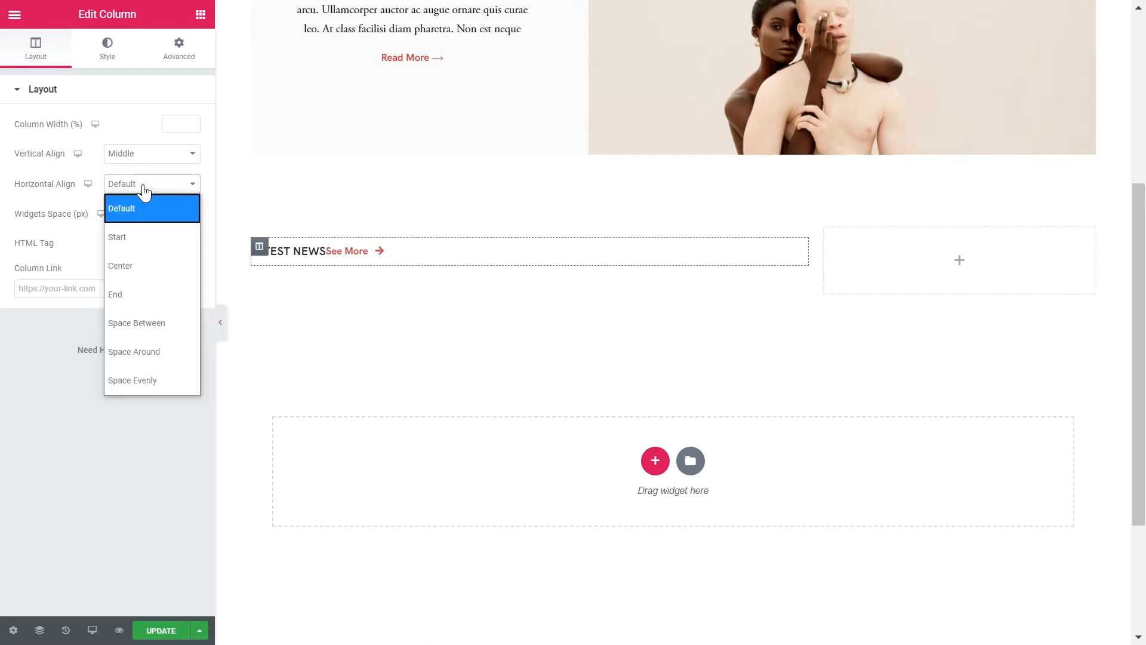
{"action": "left_click", "coordinate": [150, 322]}
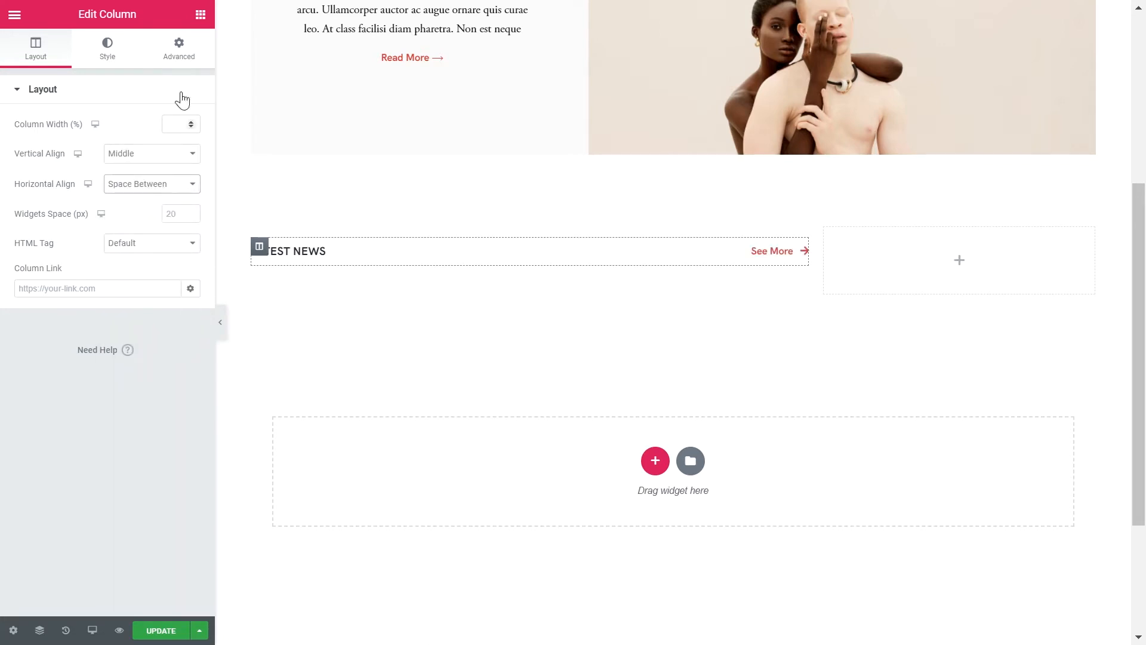
Add a Posts widget to the wide column below the LATEST NEWS heading row.
{"action": "left_click", "coordinate": [201, 17]}
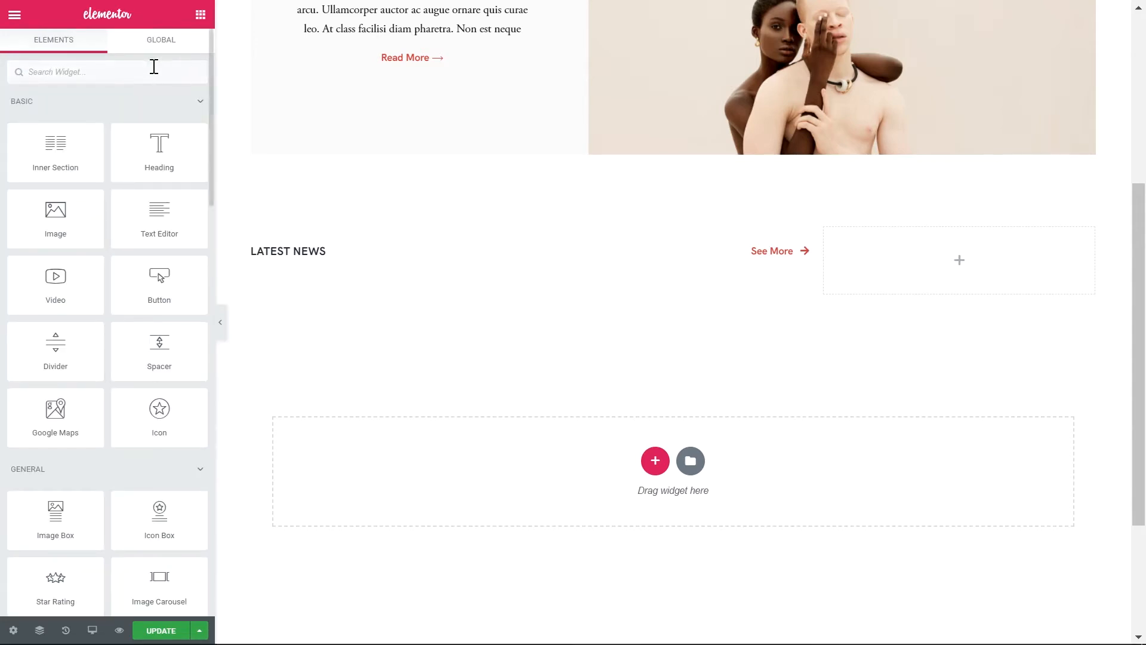
{"action": "left_click", "coordinate": [151, 70]}
{"action": "type", "text": "Post"}
{"action": "left_click_drag", "start_coordinate": [159, 179], "coordinate": [298, 284]}
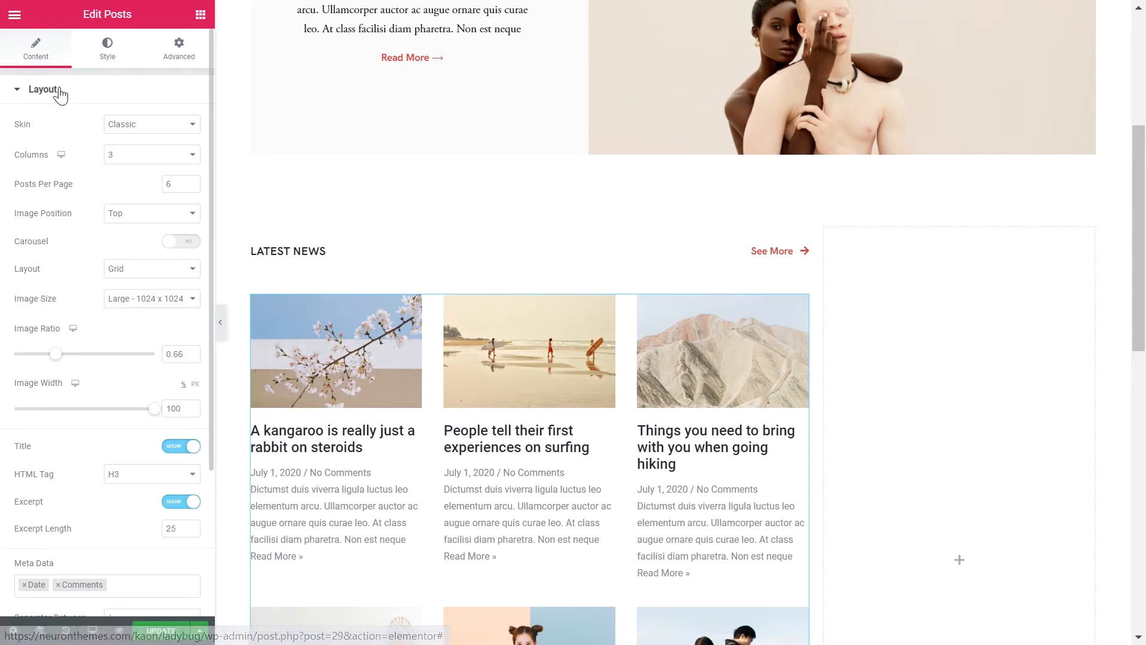
Try the Cards skin on the Posts widget and switch back to Classic.
{"action": "left_click", "coordinate": [131, 132]}
{"action": "left_click", "coordinate": [133, 175]}
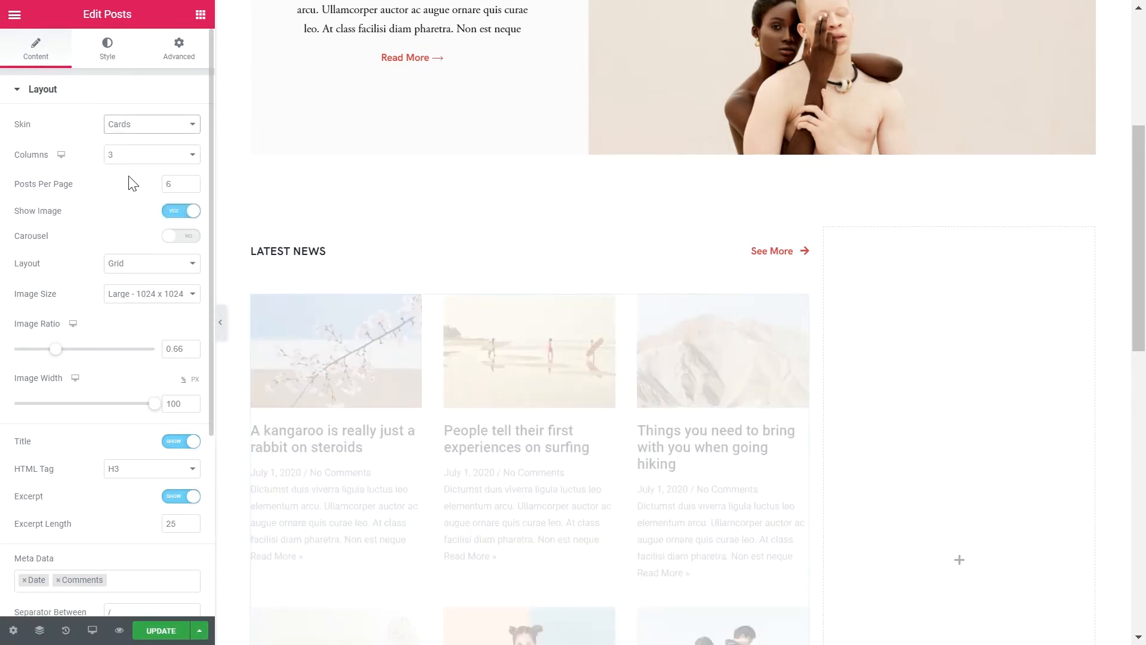
{"action": "scroll", "coordinate": [444, 356], "scroll_direction": "down", "scroll_amount": 2}
{"action": "scroll", "coordinate": [445, 356], "scroll_direction": "up", "scroll_amount": 2}
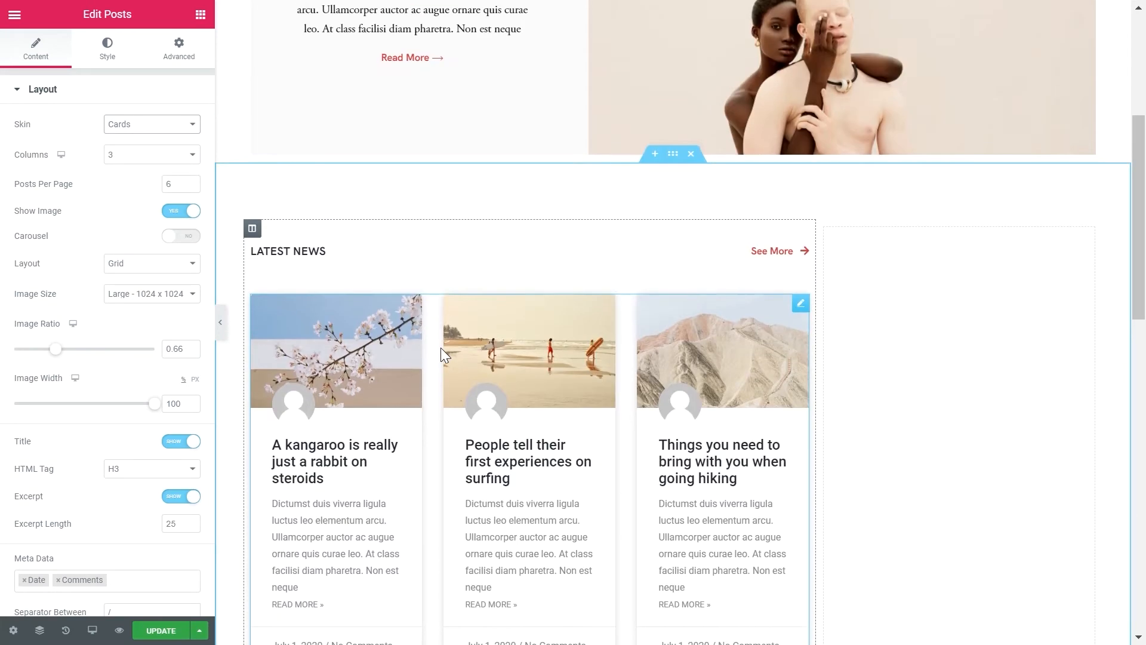
{"action": "left_click", "coordinate": [141, 127]}
{"action": "left_click", "coordinate": [139, 154]}
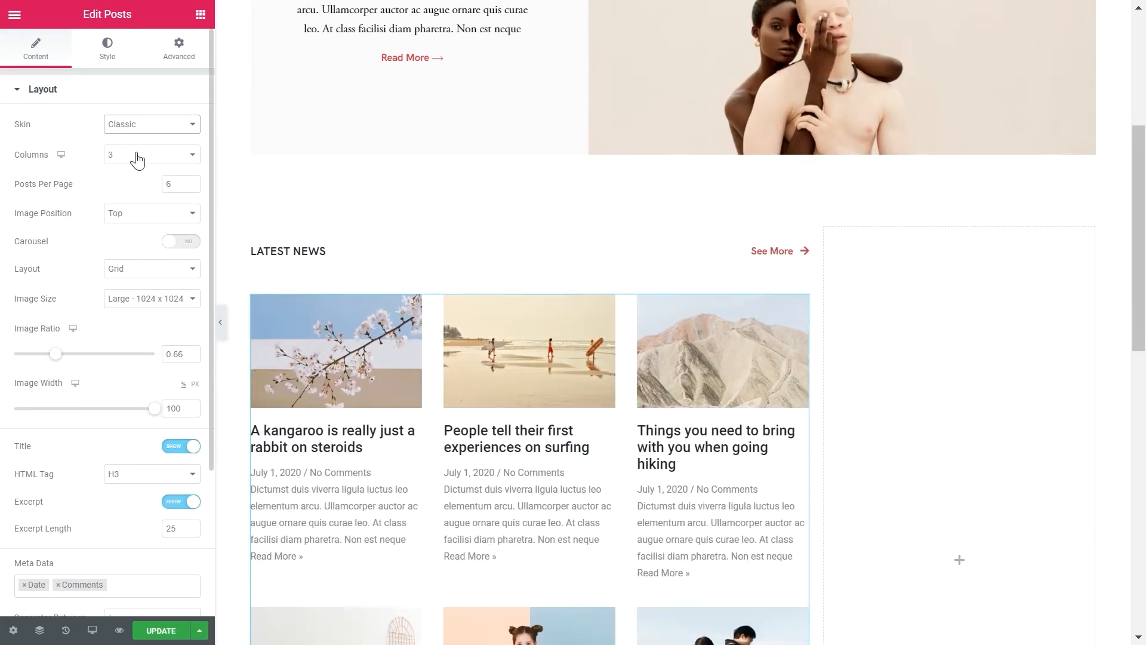
Display the Posts widget in 2 columns with the image position at Top.
{"action": "left_click", "coordinate": [136, 157]}
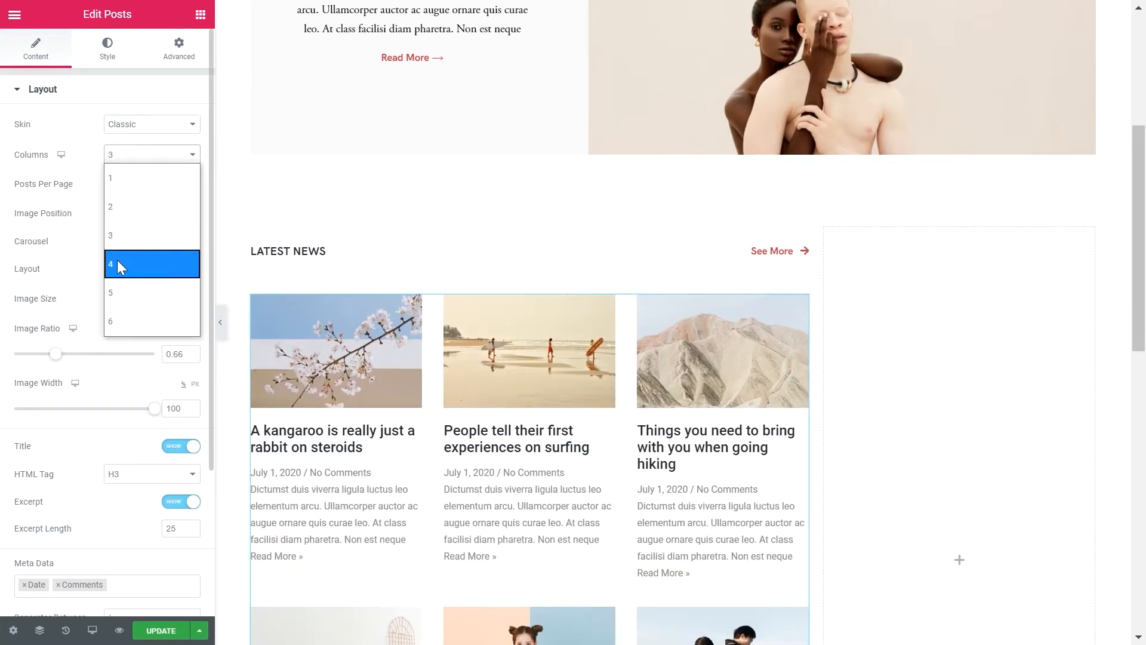
{"action": "left_click", "coordinate": [117, 207]}
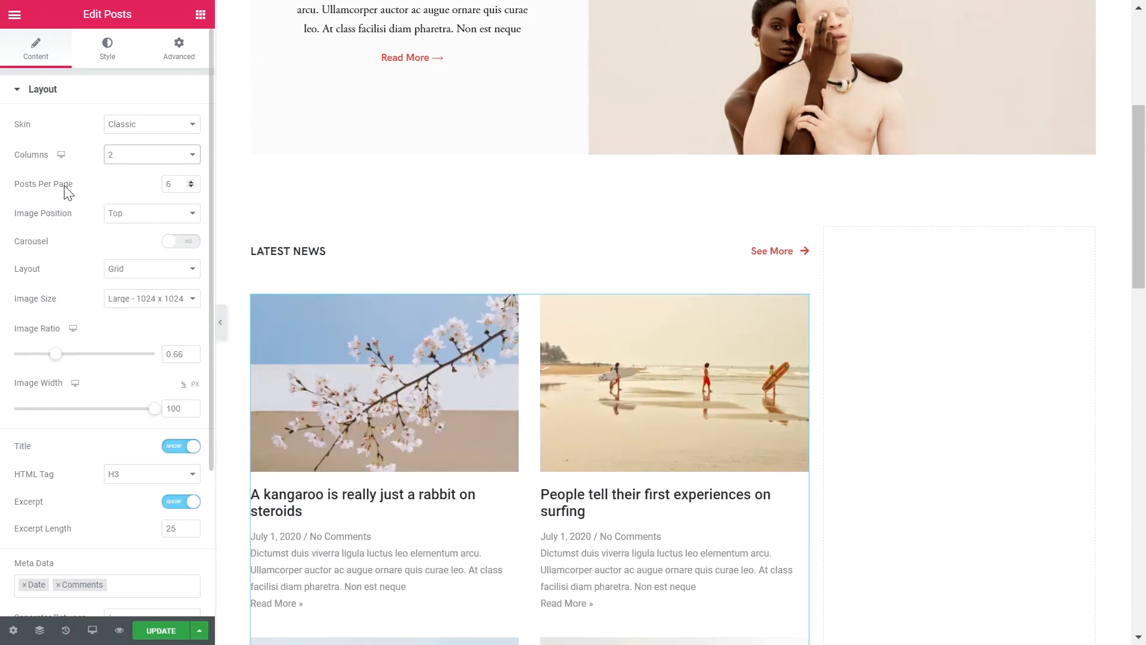
{"action": "left_click", "coordinate": [147, 222]}
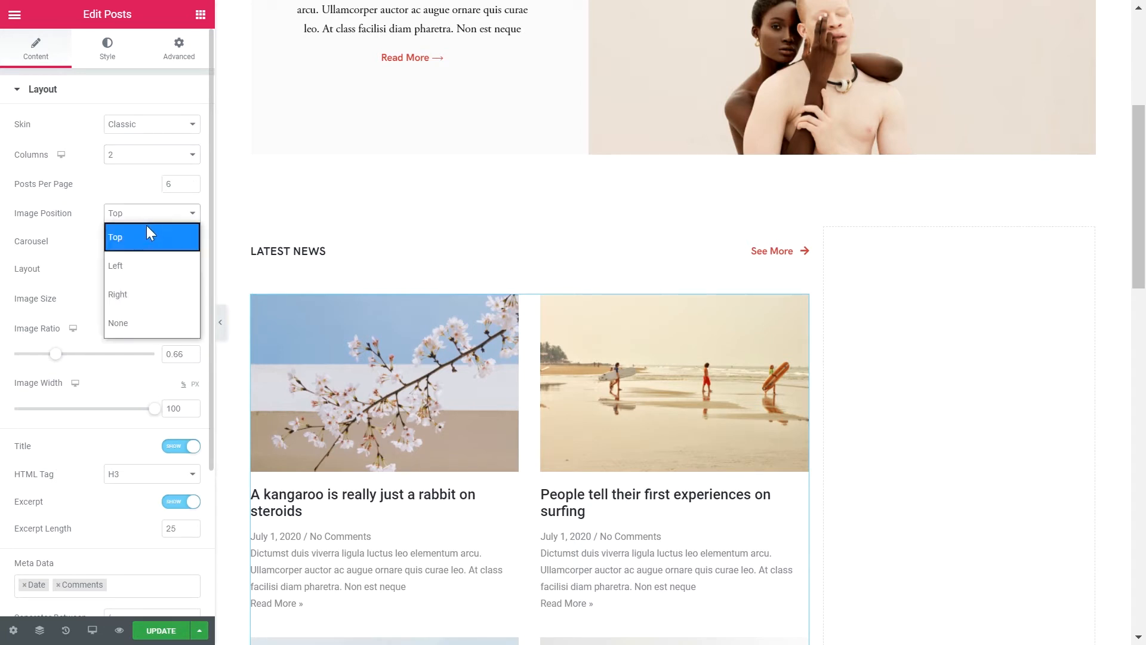
{"action": "left_click", "coordinate": [133, 216]}
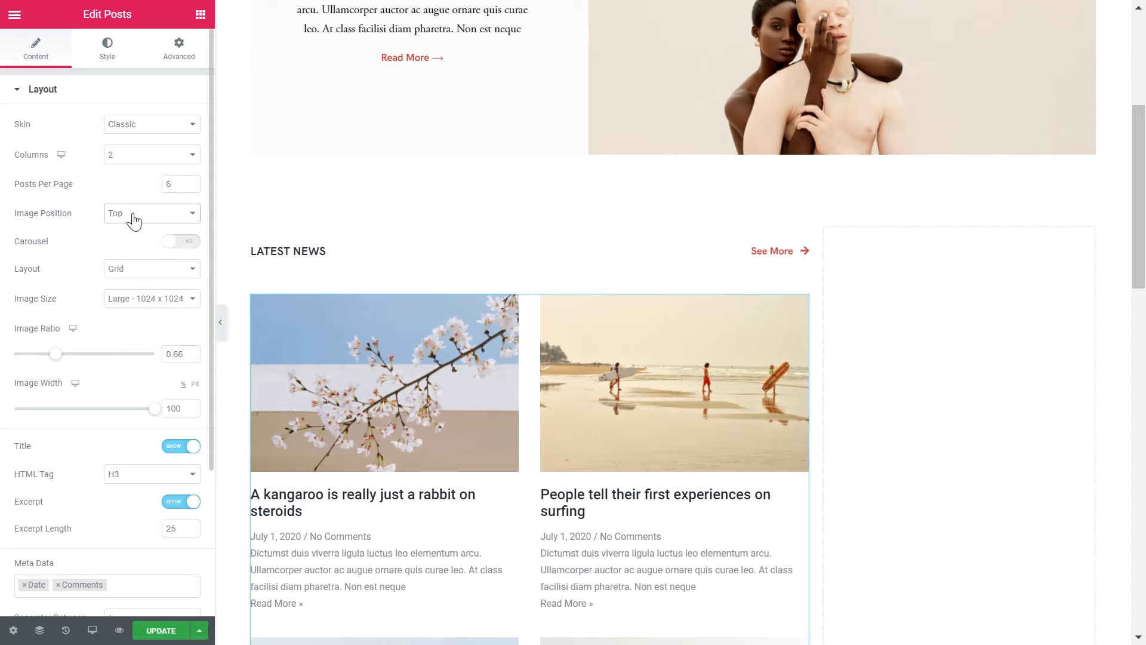
Try the carousel mode on the Posts widget and return to the Grid layout.
{"action": "left_click", "coordinate": [187, 243]}
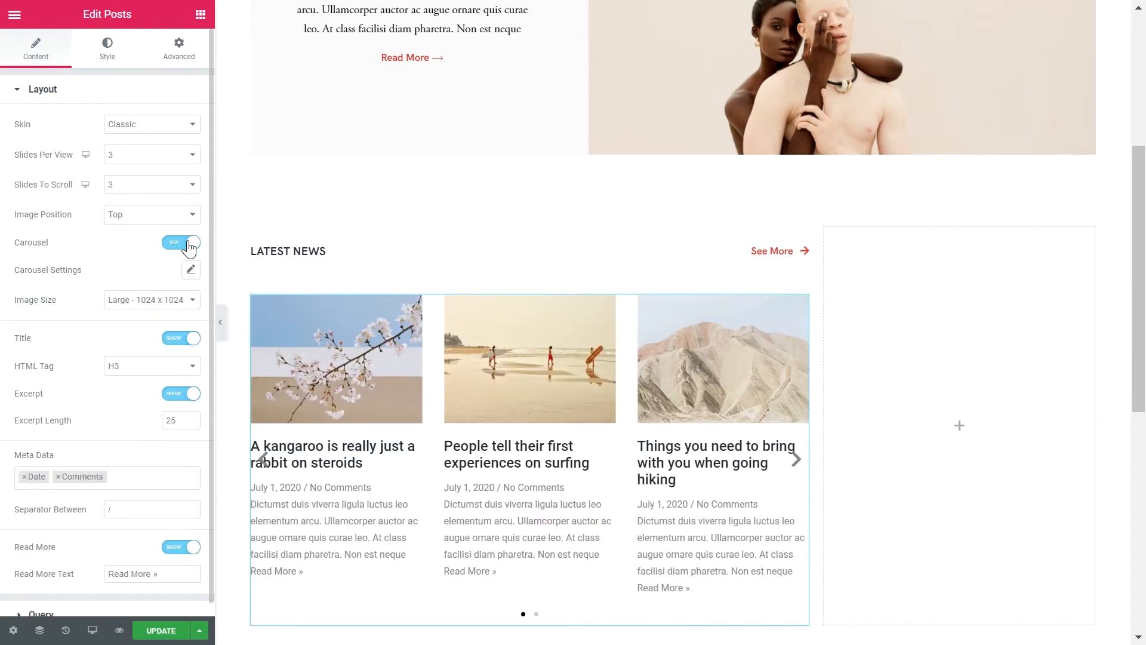
{"action": "left_click", "coordinate": [187, 243]}
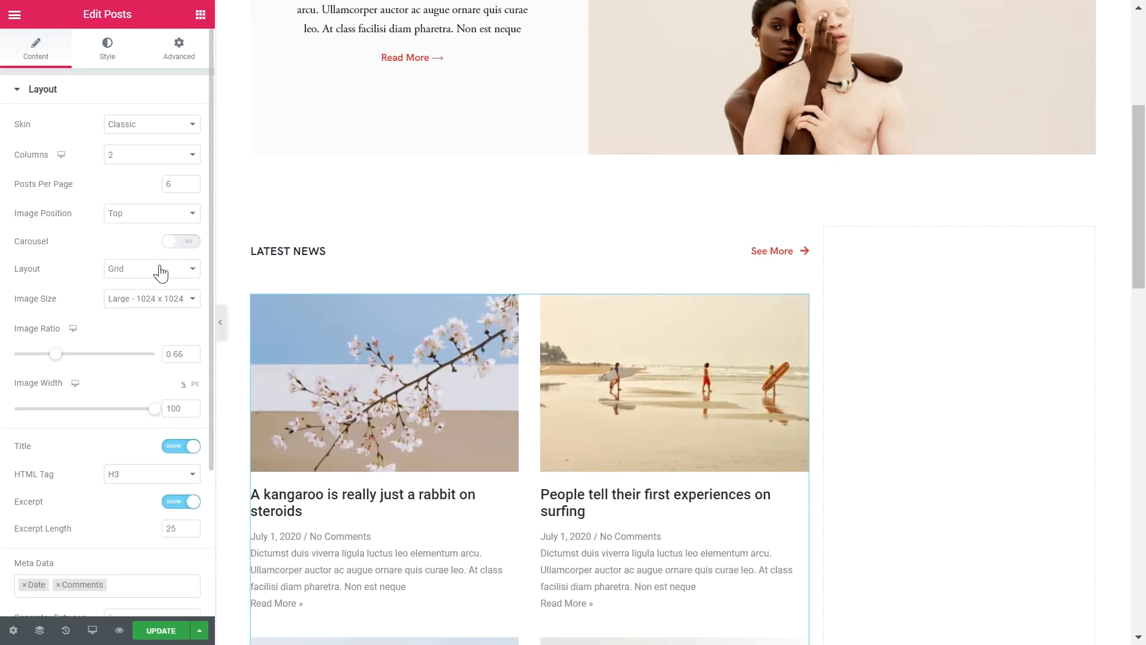
{"action": "left_click", "coordinate": [160, 273]}
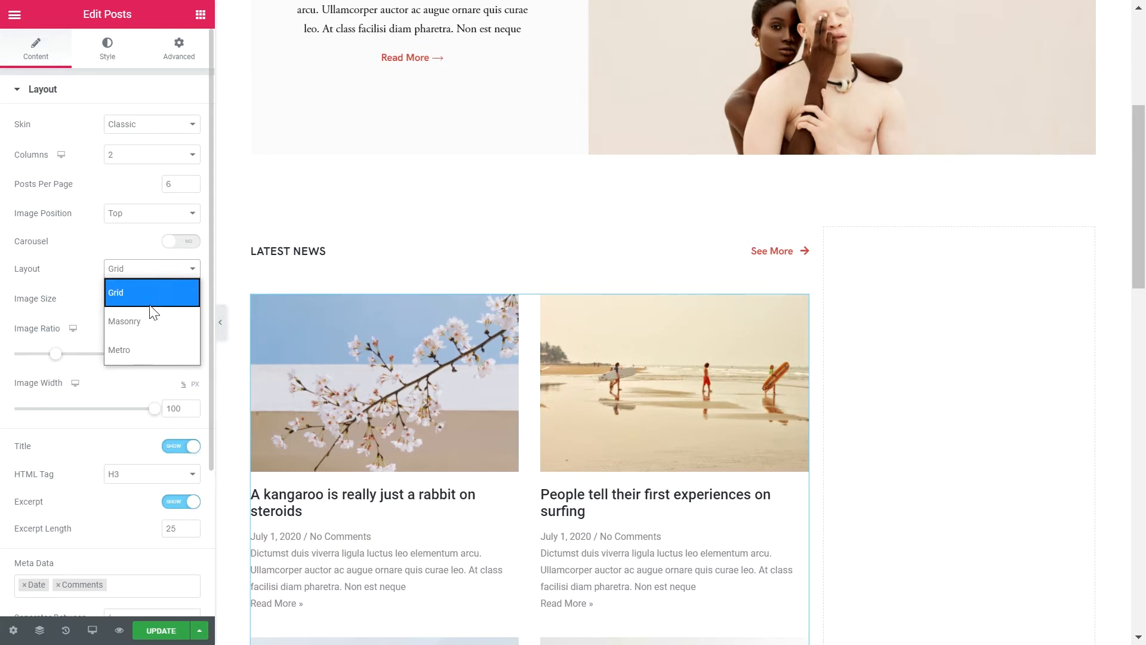
{"action": "left_click", "coordinate": [140, 292]}
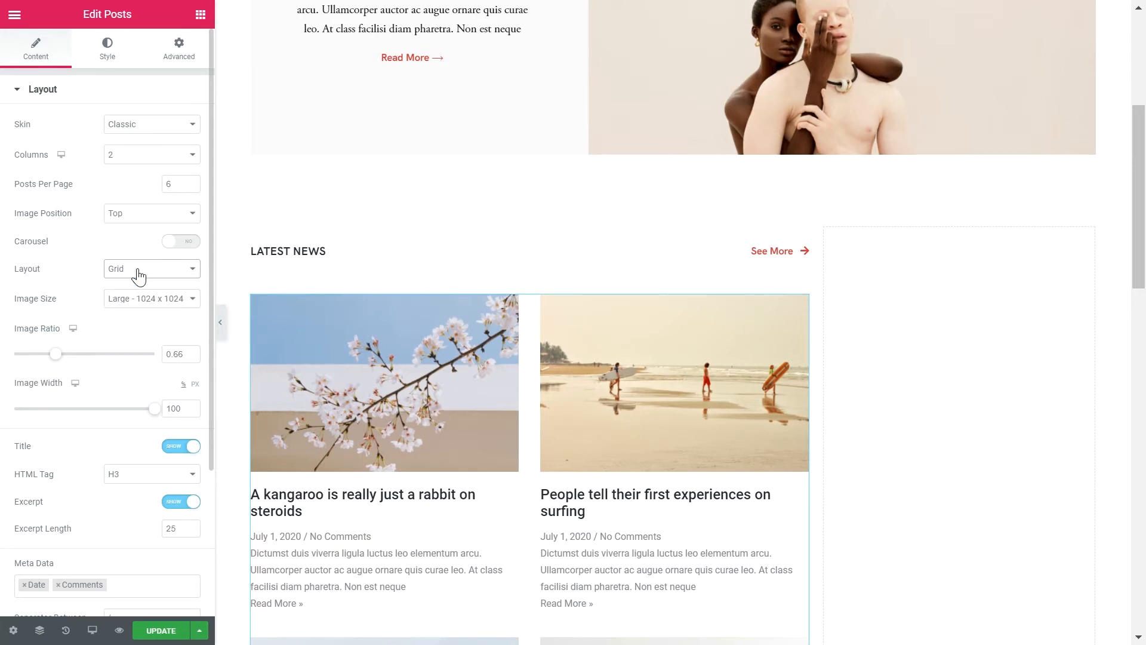
Set the post image size to Full and hide the excerpt, keeping the post titles shown.
{"action": "left_click", "coordinate": [138, 299]}
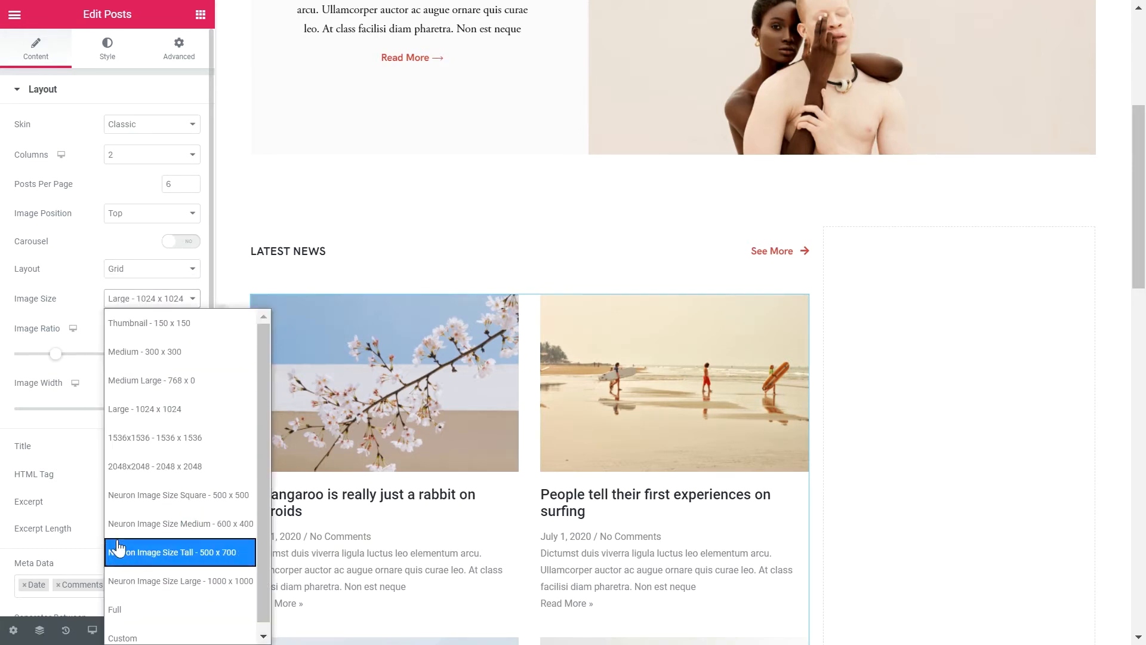
{"action": "left_click", "coordinate": [116, 608]}
{"action": "left_click_drag", "start_coordinate": [112, 418], "coordinate": [162, 440]}
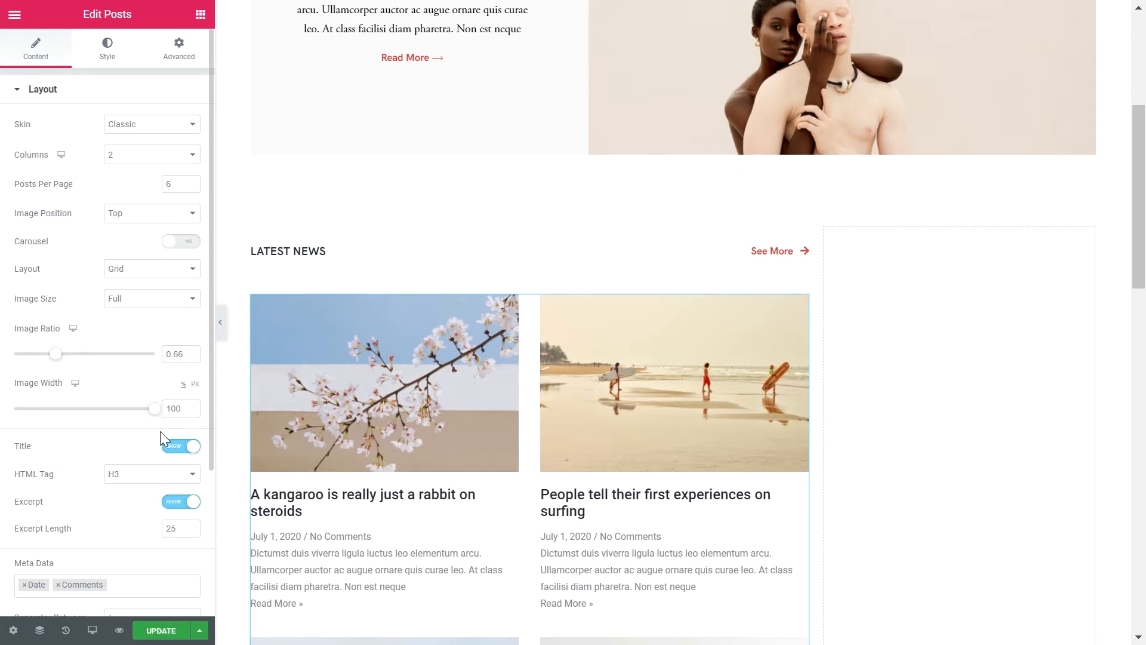
{"action": "left_click", "coordinate": [185, 449]}
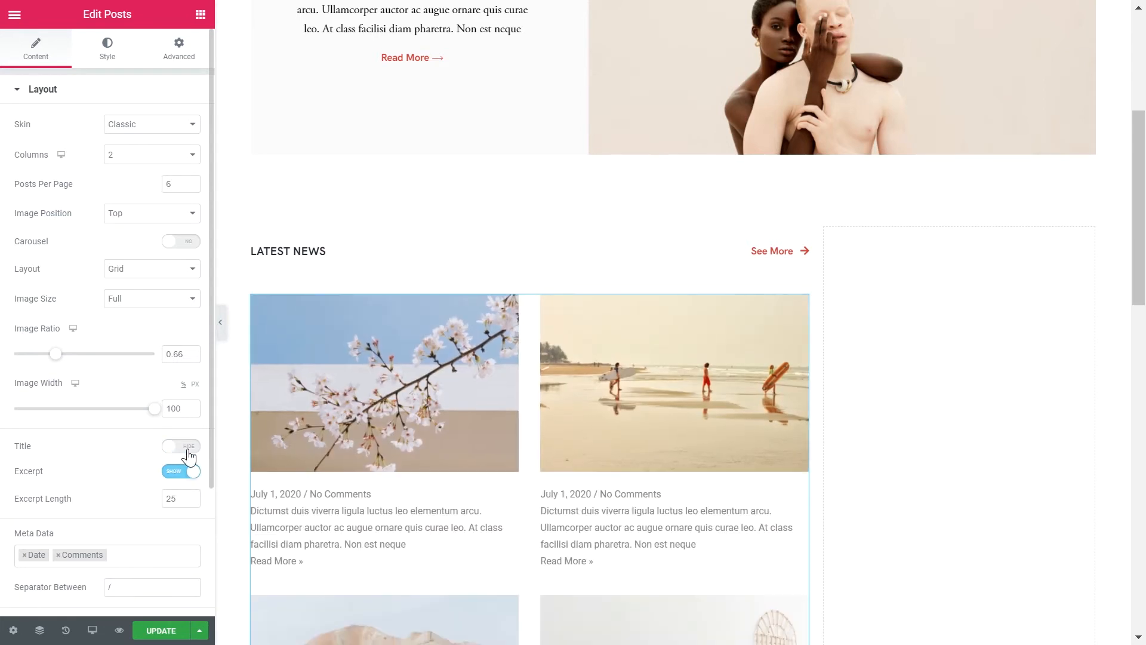
{"action": "left_click", "coordinate": [188, 452]}
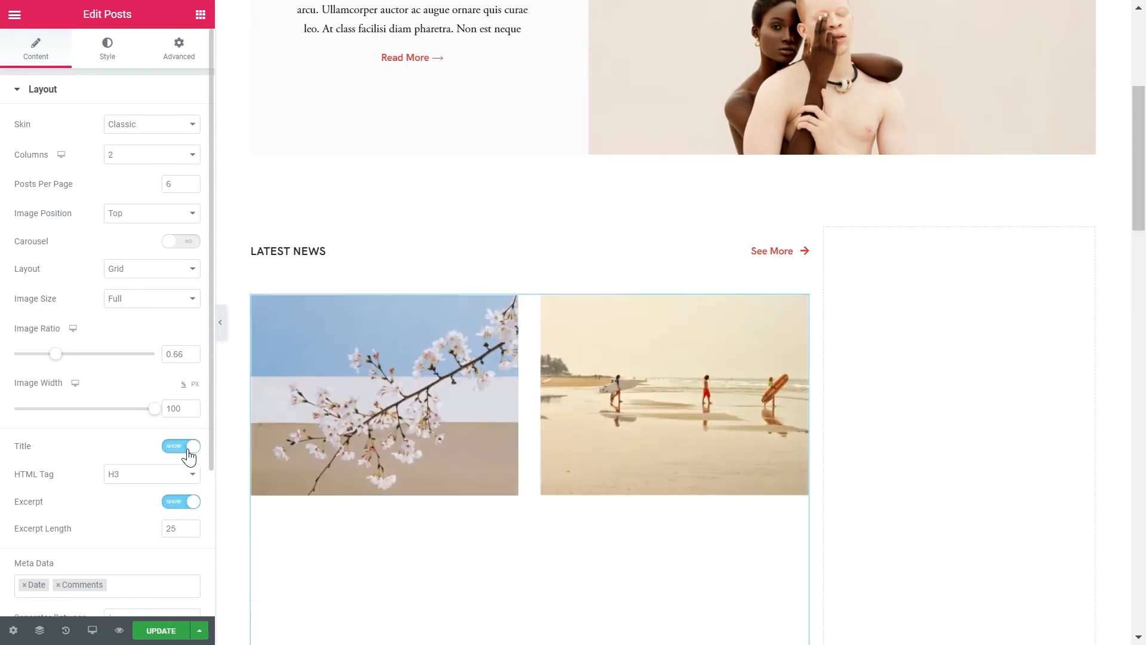
{"action": "left_click", "coordinate": [185, 501]}
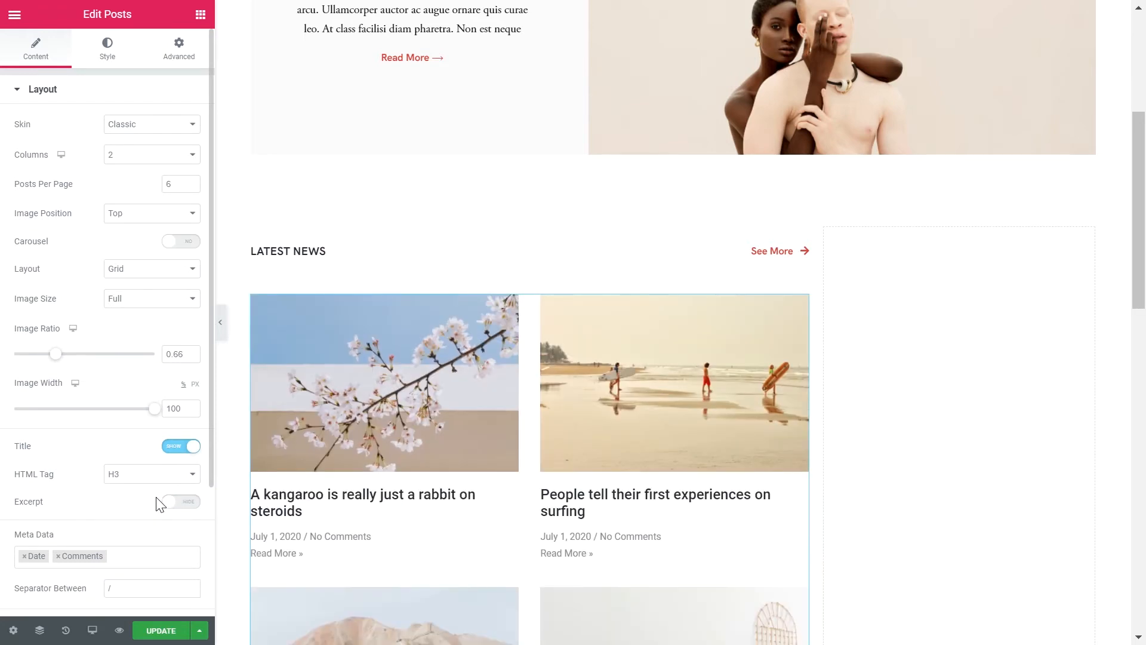
Remove Comments from the posts' metadata and add Author alongside Date.
{"action": "scroll", "coordinate": [118, 431], "scroll_direction": "down", "scroll_amount": 2}
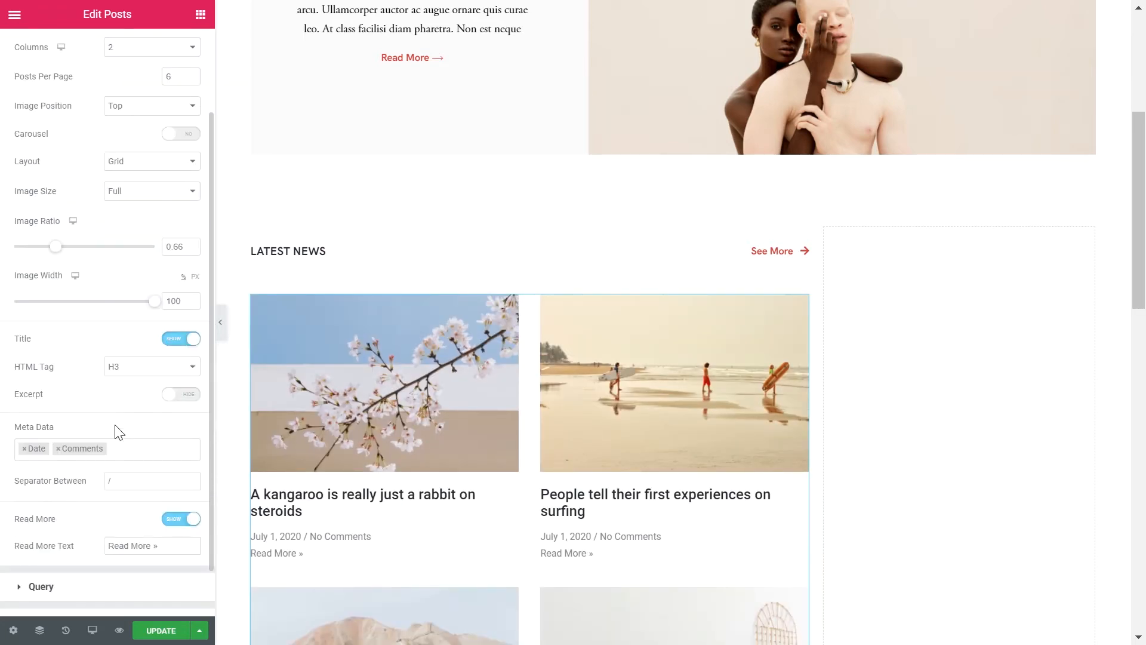
{"action": "left_click", "coordinate": [59, 448]}
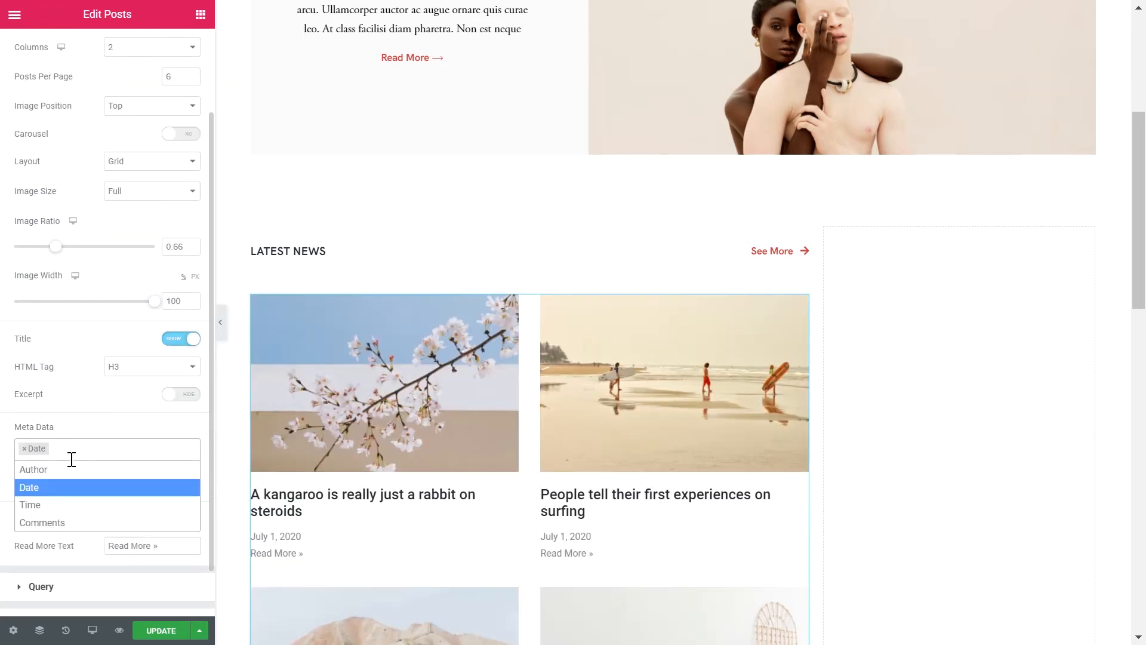
{"action": "left_click", "coordinate": [65, 469]}
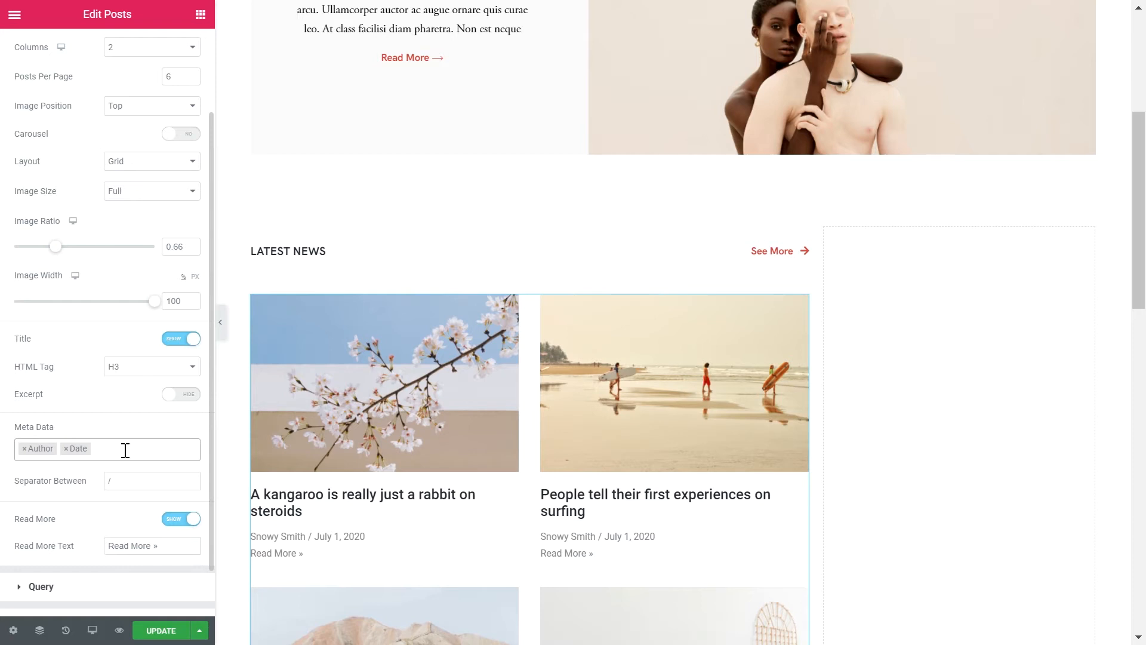
Change the metadata separator to ———— and hide the posts' Read More link.
{"action": "double_click", "coordinate": [131, 484]}
{"action": "type", "text": "———"}
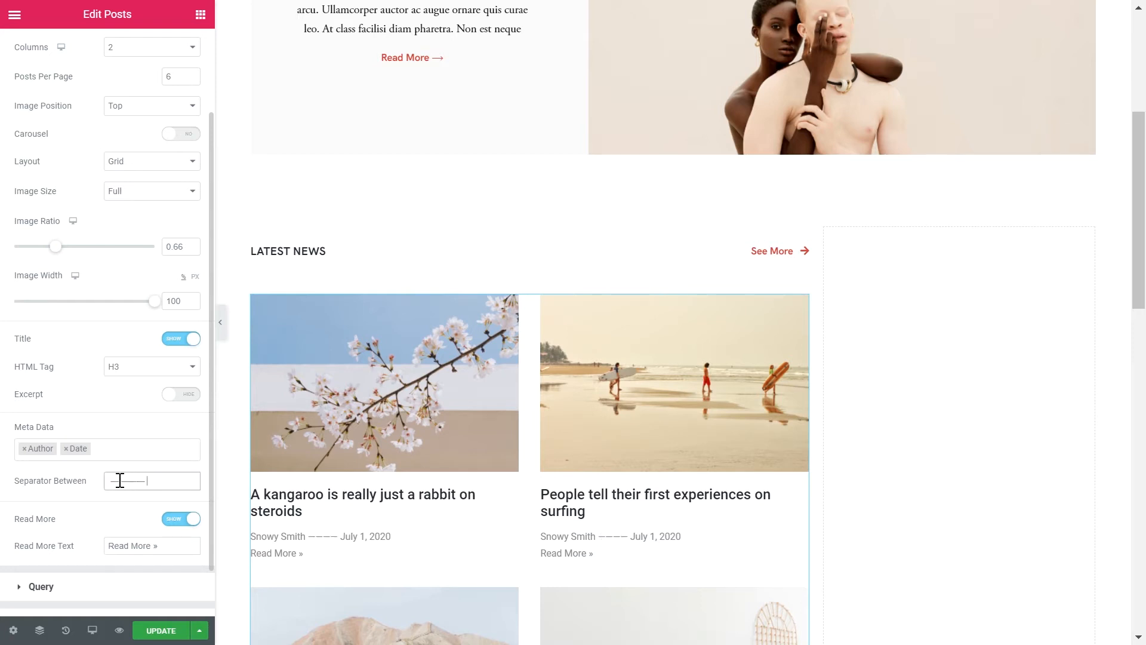
{"action": "left_click", "coordinate": [186, 522]}
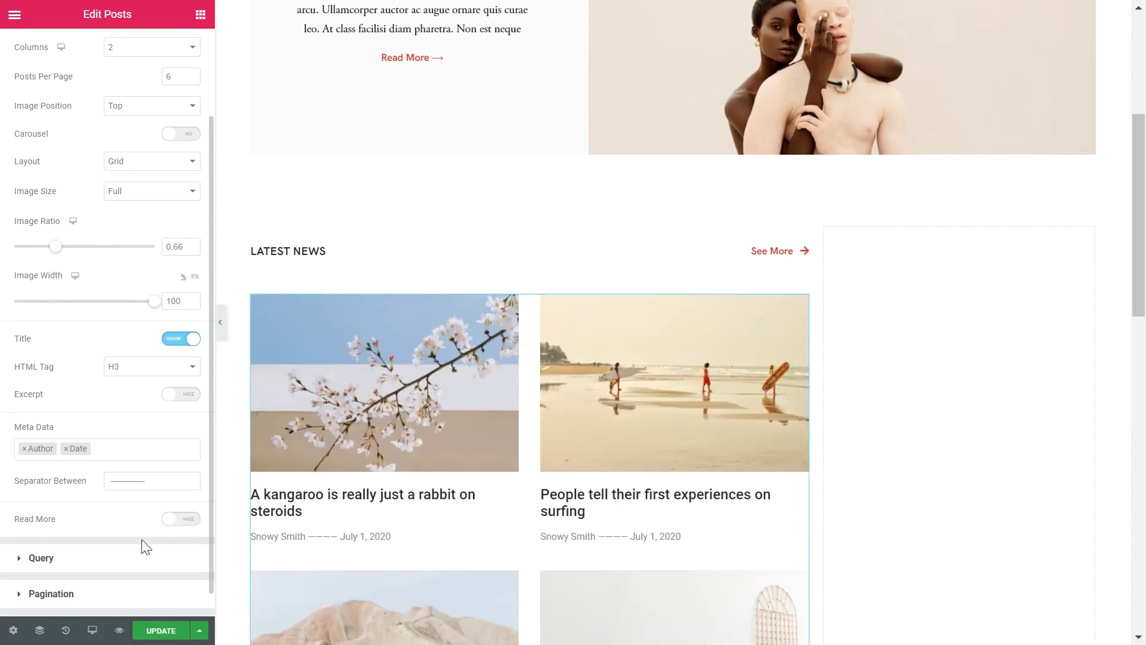
Limit the posts query by term to include the Design and Marketing categories.
{"action": "left_click", "coordinate": [127, 558]}
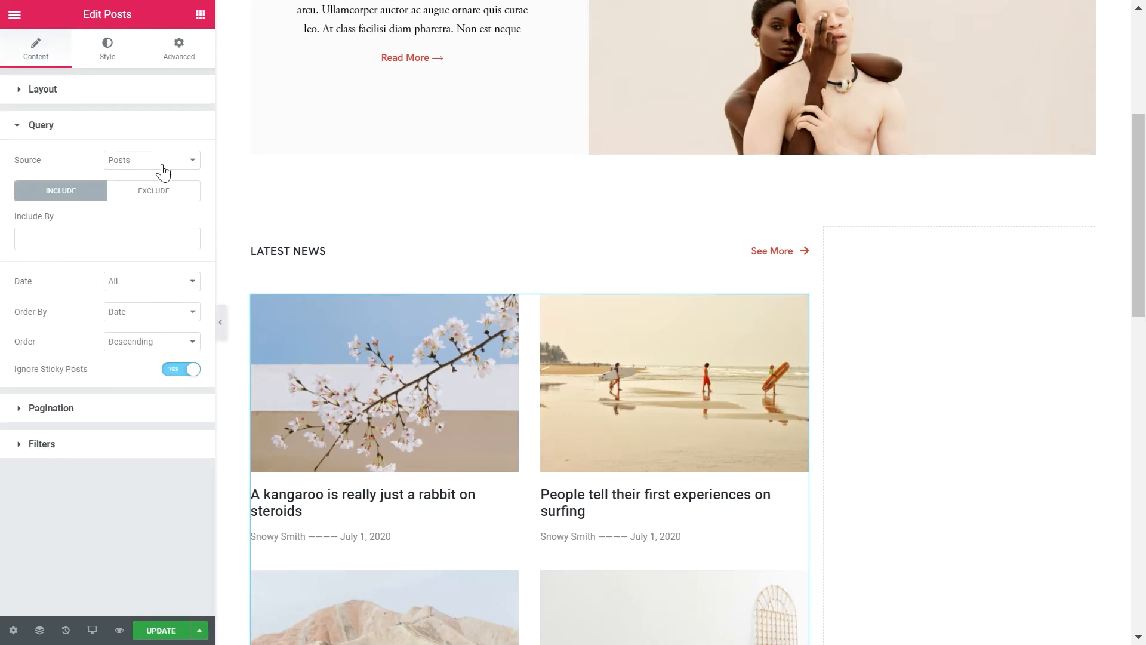
{"action": "left_click", "coordinate": [139, 196]}
{"action": "left_click", "coordinate": [73, 191]}
{"action": "left_click", "coordinate": [74, 231]}
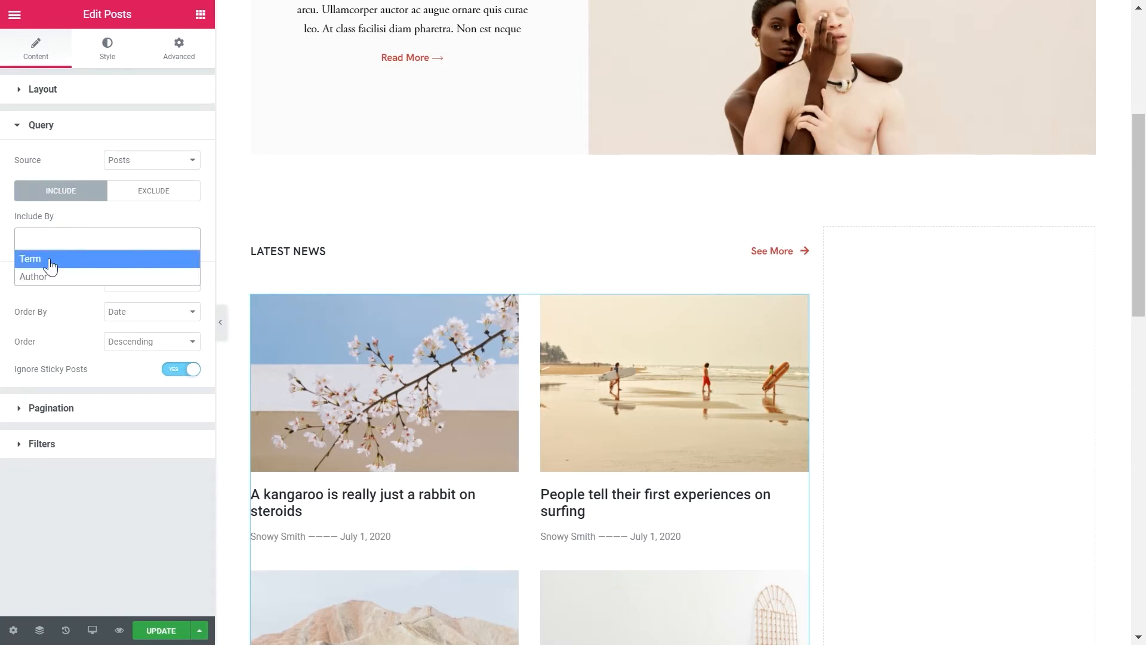
{"action": "left_click", "coordinate": [49, 261]}
{"action": "left_click", "coordinate": [51, 283]}
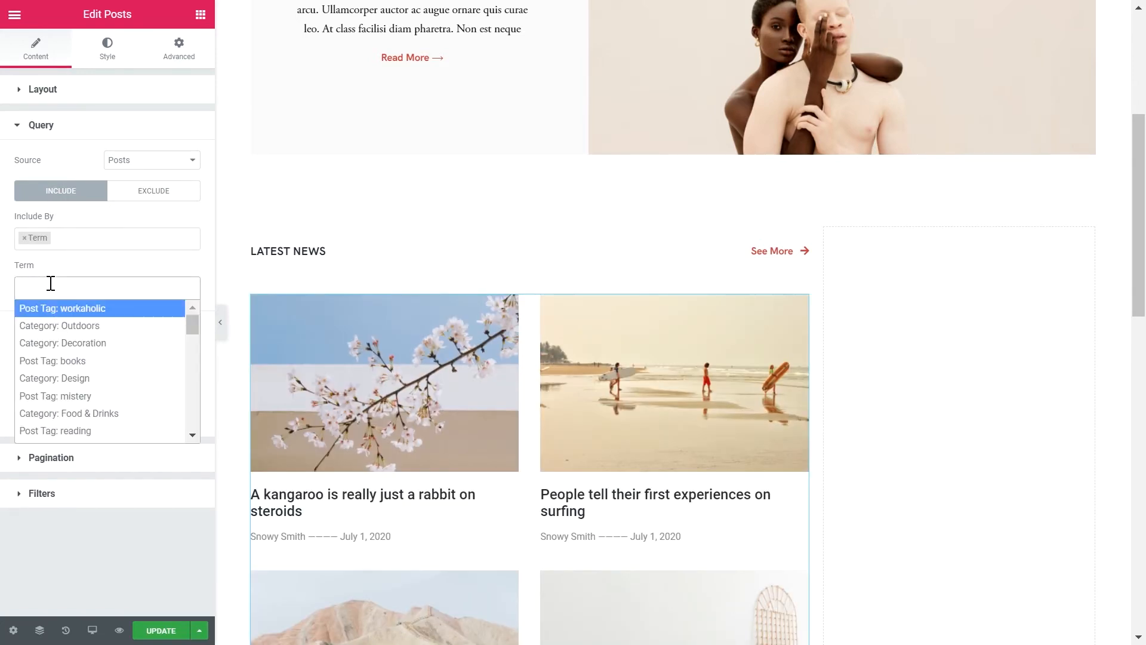
{"action": "left_click", "coordinate": [98, 378]}
{"action": "left_click", "coordinate": [128, 289]}
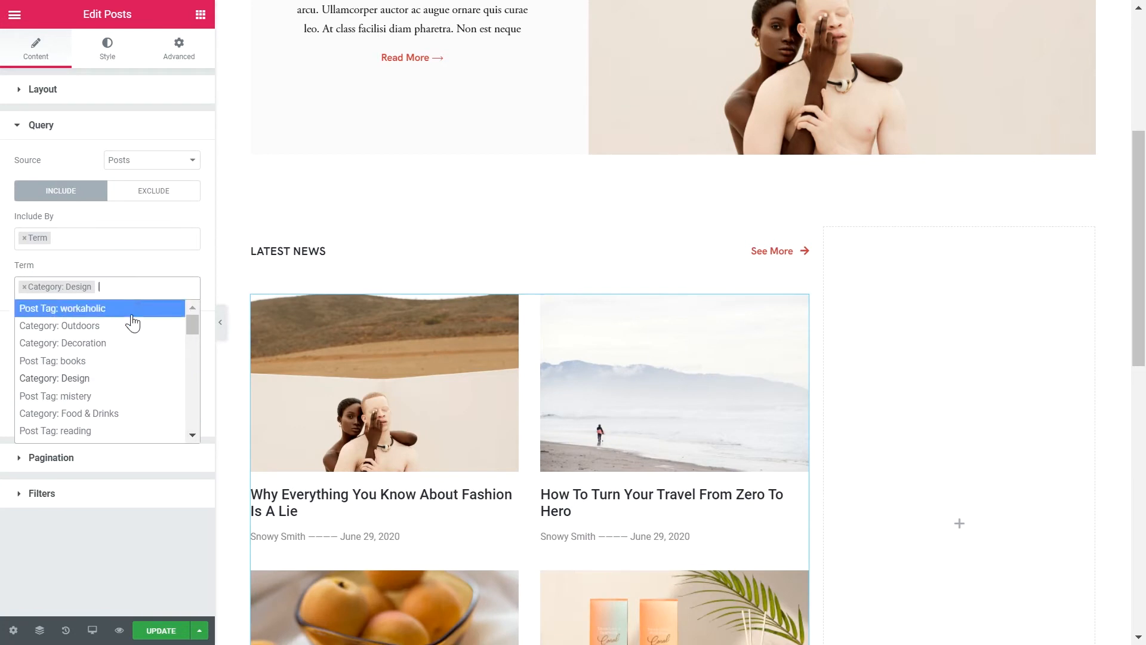
{"action": "scroll", "coordinate": [128, 336], "scroll_direction": "down", "scroll_amount": 2}
{"action": "left_click", "coordinate": [116, 377]}
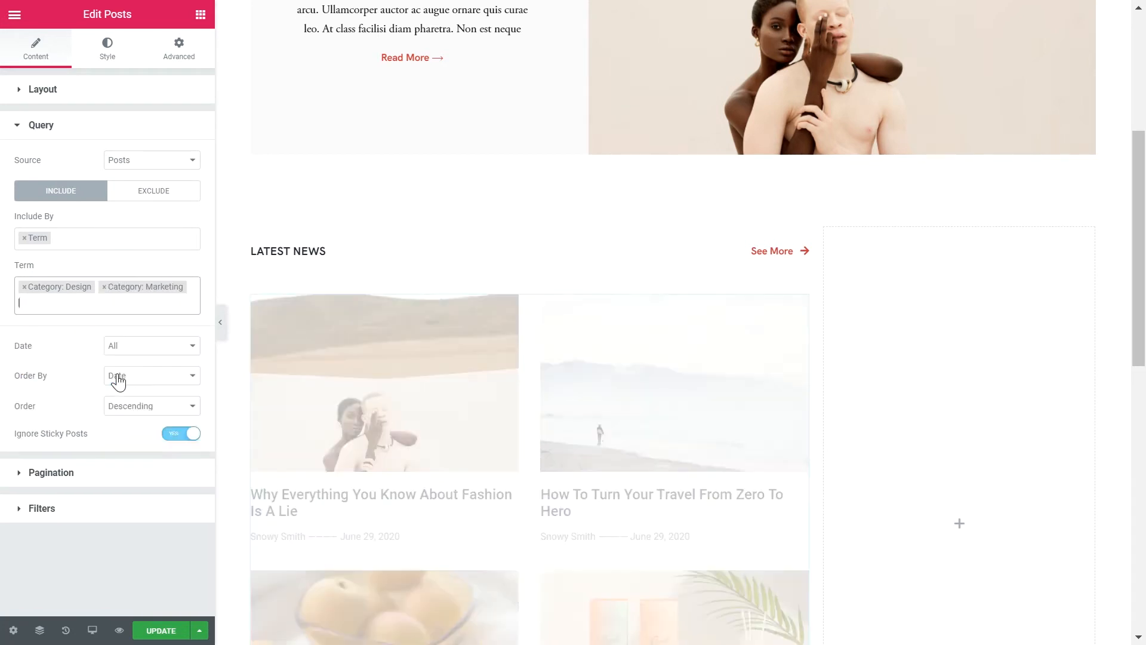
Exclude the "Why Everything You Know About Fashion Is A Lie" post from the query by manual selection.
{"action": "left_click", "coordinate": [153, 190]}
{"action": "left_click", "coordinate": [92, 238]}
{"action": "left_click", "coordinate": [52, 276]}
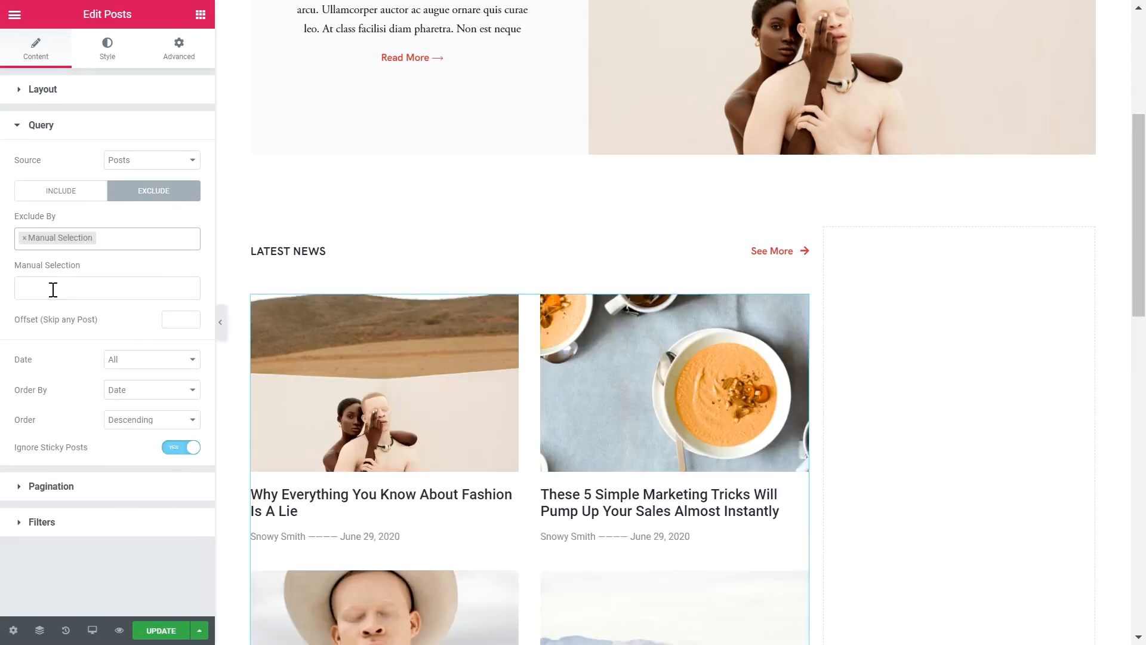
{"action": "left_click", "coordinate": [52, 289]}
{"action": "type", "text": "why"}
{"action": "left_click", "coordinate": [55, 316]}
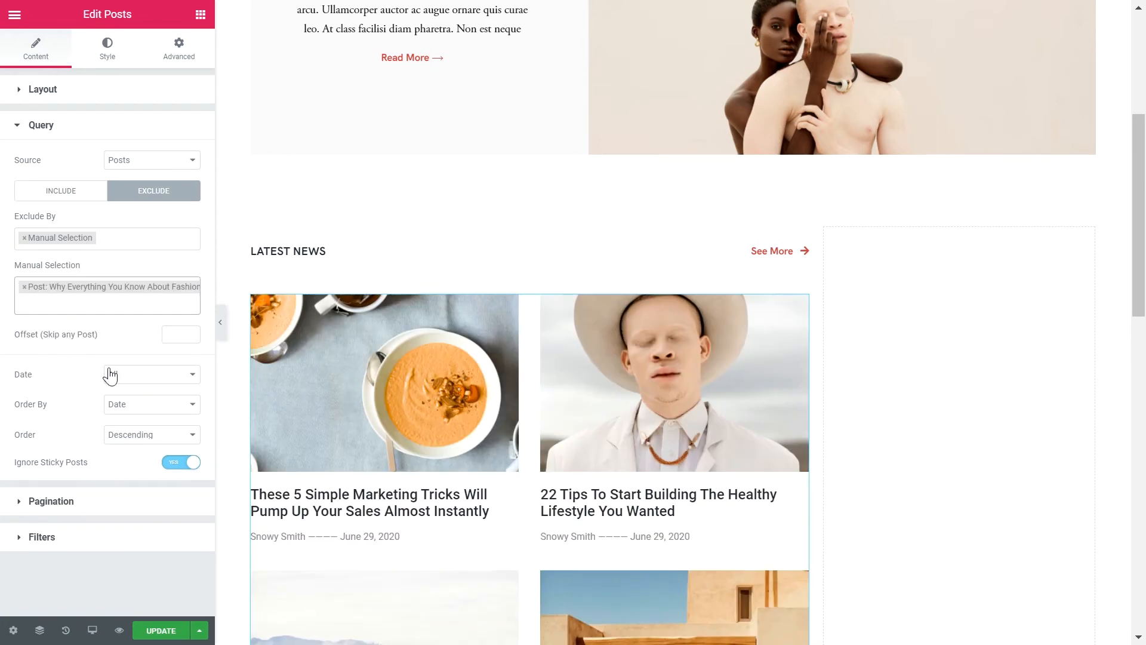
Order the queried posts by Date in Descending order.
{"action": "left_click", "coordinate": [127, 409]}
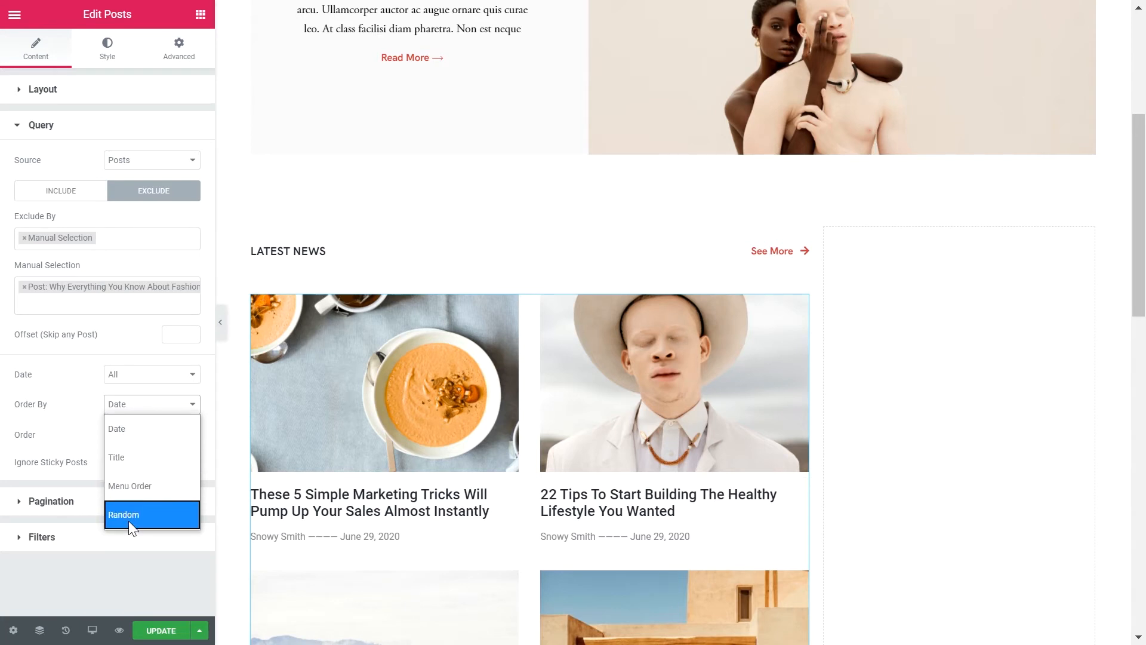
{"action": "left_click", "coordinate": [127, 429]}
{"action": "left_click", "coordinate": [135, 435]}
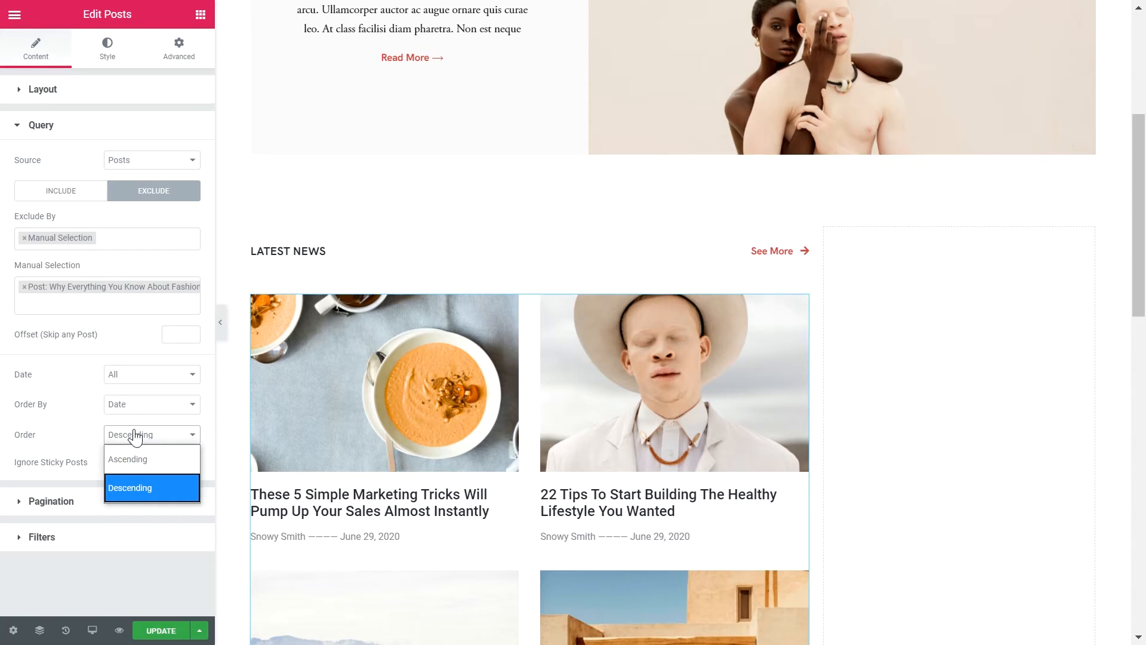
{"action": "left_click", "coordinate": [130, 488]}
Set the Posts widget's pagination to Numbers + Previous/Next.
{"action": "left_click", "coordinate": [95, 504]}
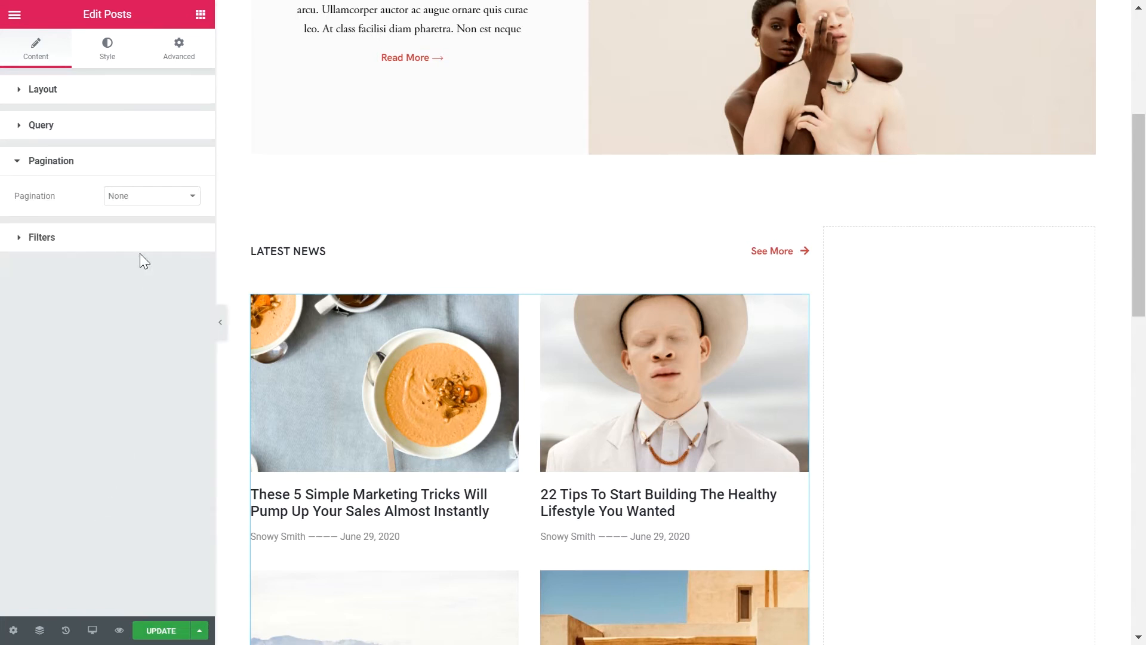
{"action": "left_click", "coordinate": [142, 197]}
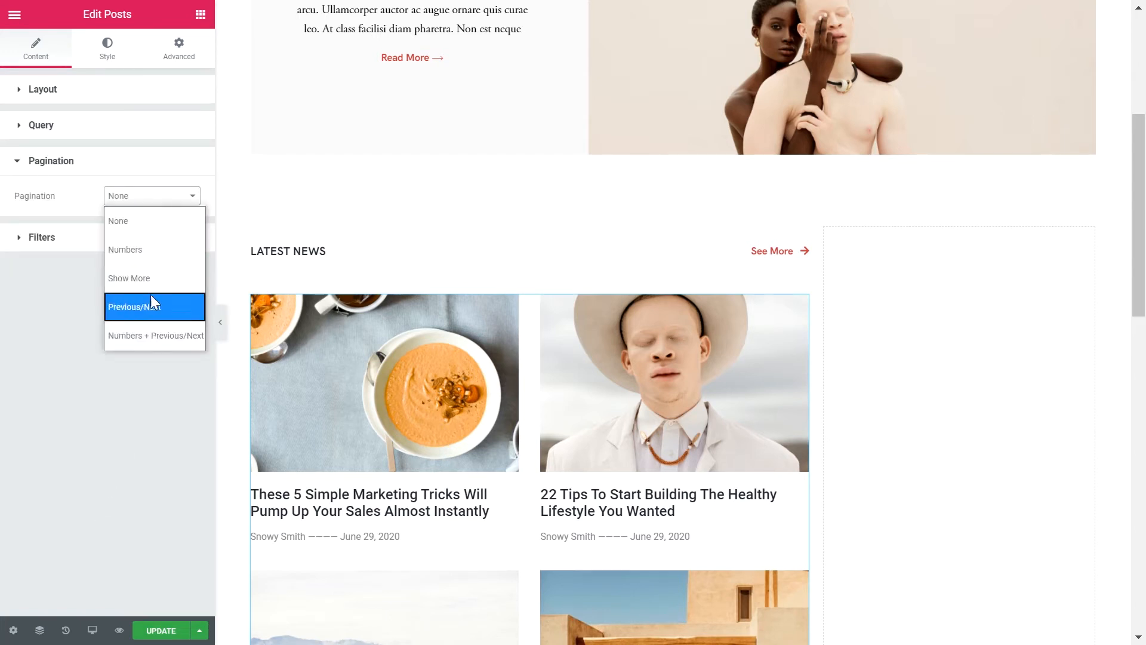
{"action": "left_click", "coordinate": [156, 336]}
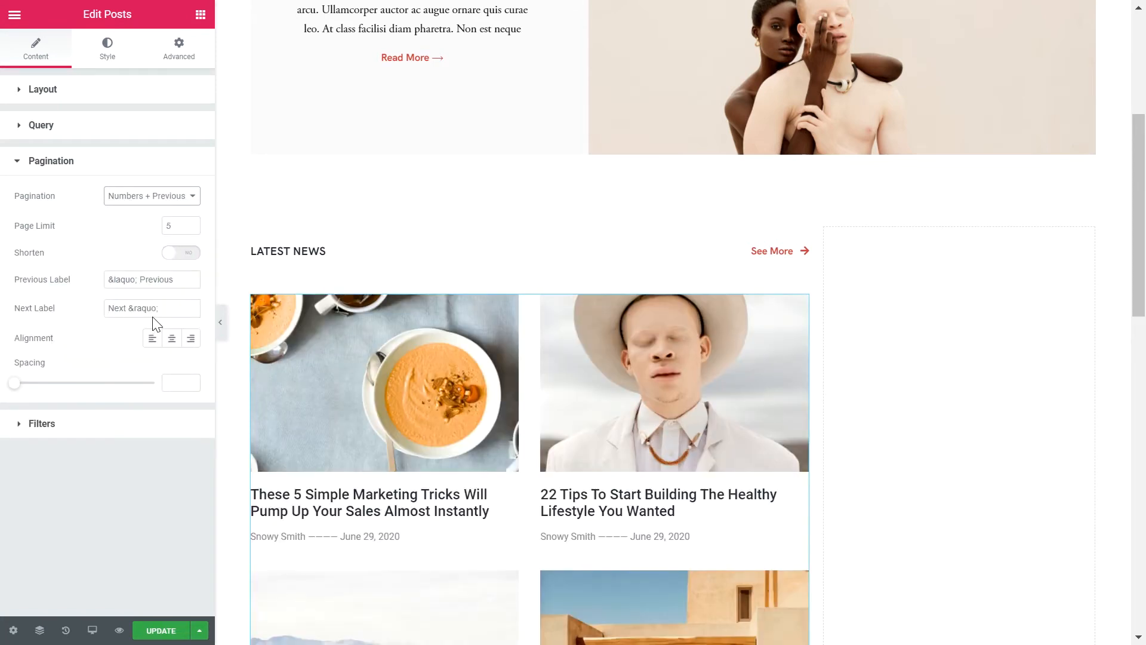
Replace the pagination's previous label with ← and its next label with →.
{"action": "left_click", "coordinate": [154, 285]}
{"action": "key", "text": "ctrl+a"}
{"action": "type", "text": "← →"}
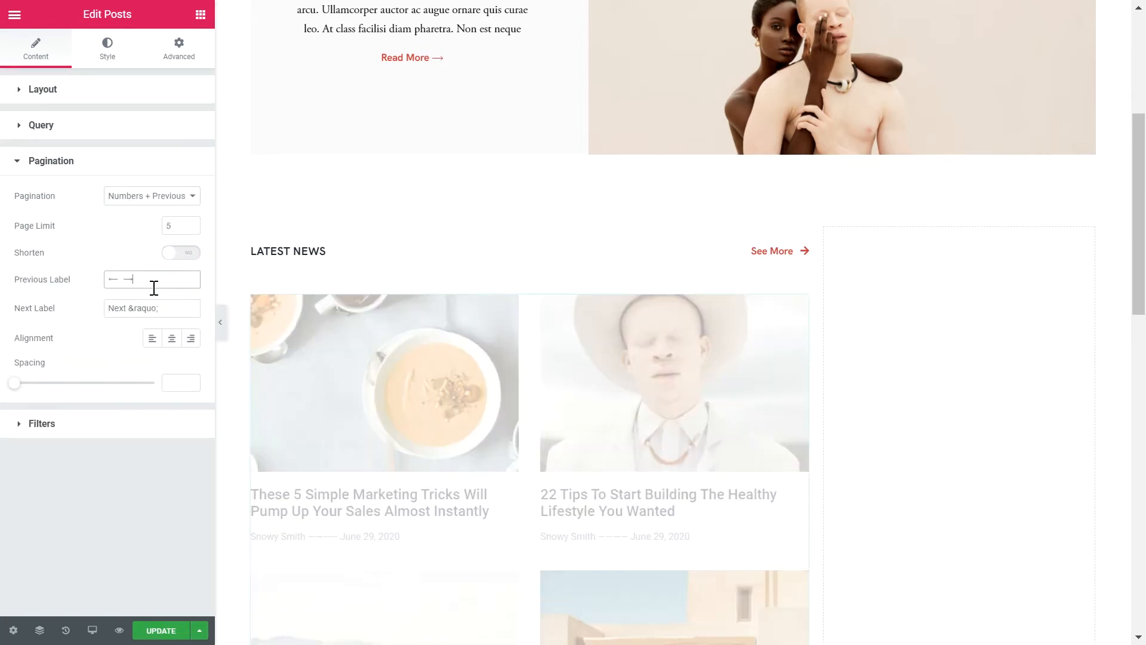
{"action": "key", "text": "ctrl+x"}
{"action": "left_click", "coordinate": [128, 308]}
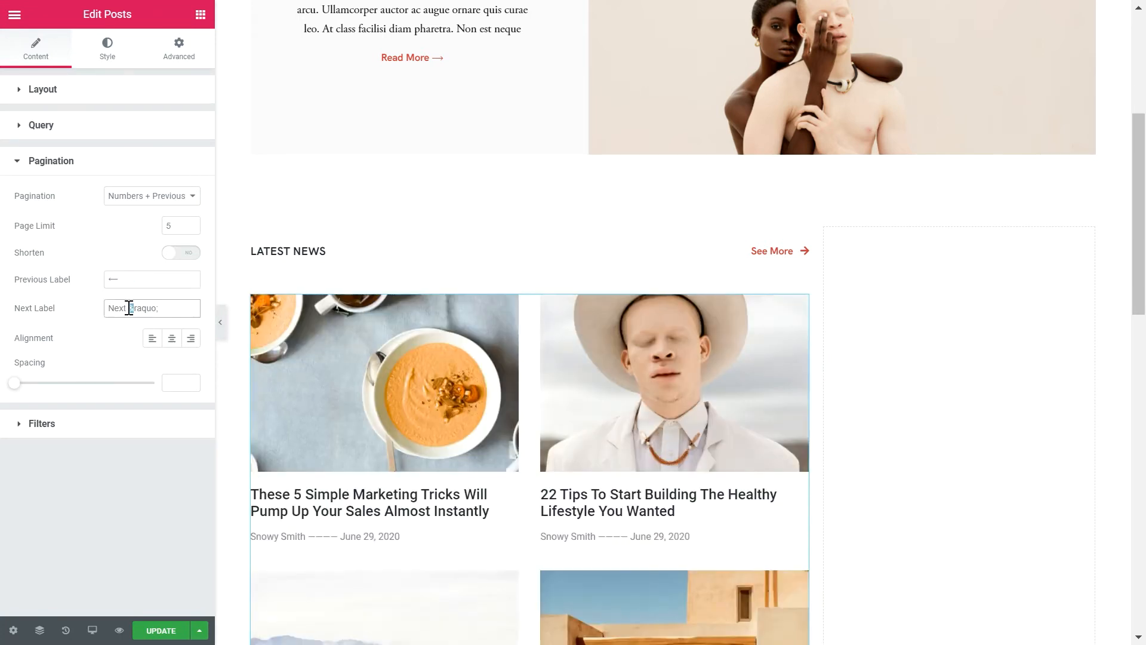
{"action": "key", "text": "ctrl+a"}
{"action": "key", "text": "ctrl+v"}
Set the pagination spacing to 60 and check the page links below the posts grid.
{"action": "left_click", "coordinate": [168, 382]}
{"action": "type", "text": "60"}
{"action": "scroll", "coordinate": [500, 391], "scroll_direction": "down", "scroll_amount": 9}
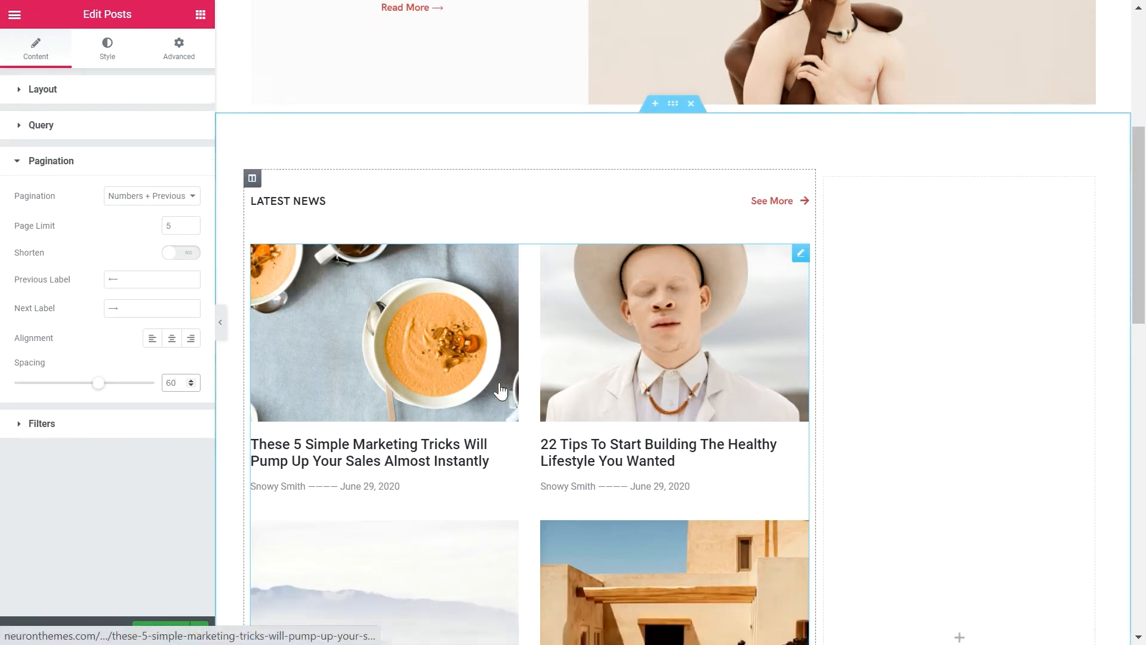
{"action": "scroll", "coordinate": [500, 391], "scroll_direction": "down", "scroll_amount": 1}
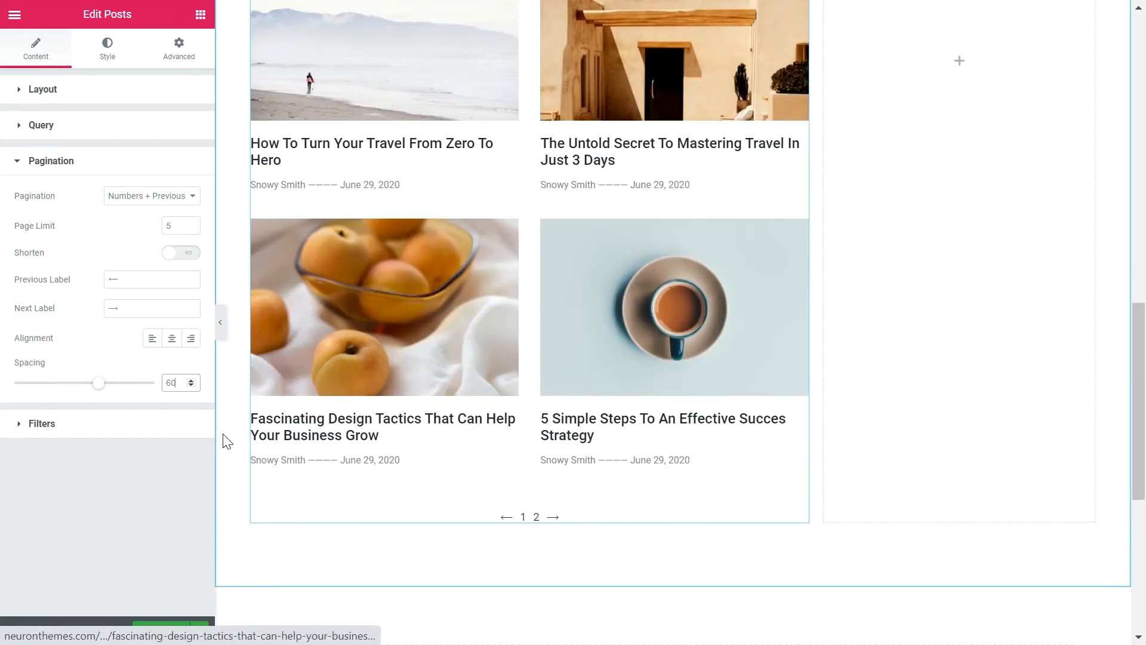
Try showing the category filters above the posts grid and hide them again.
{"action": "left_click", "coordinate": [152, 425]}
{"action": "left_click", "coordinate": [175, 223]}
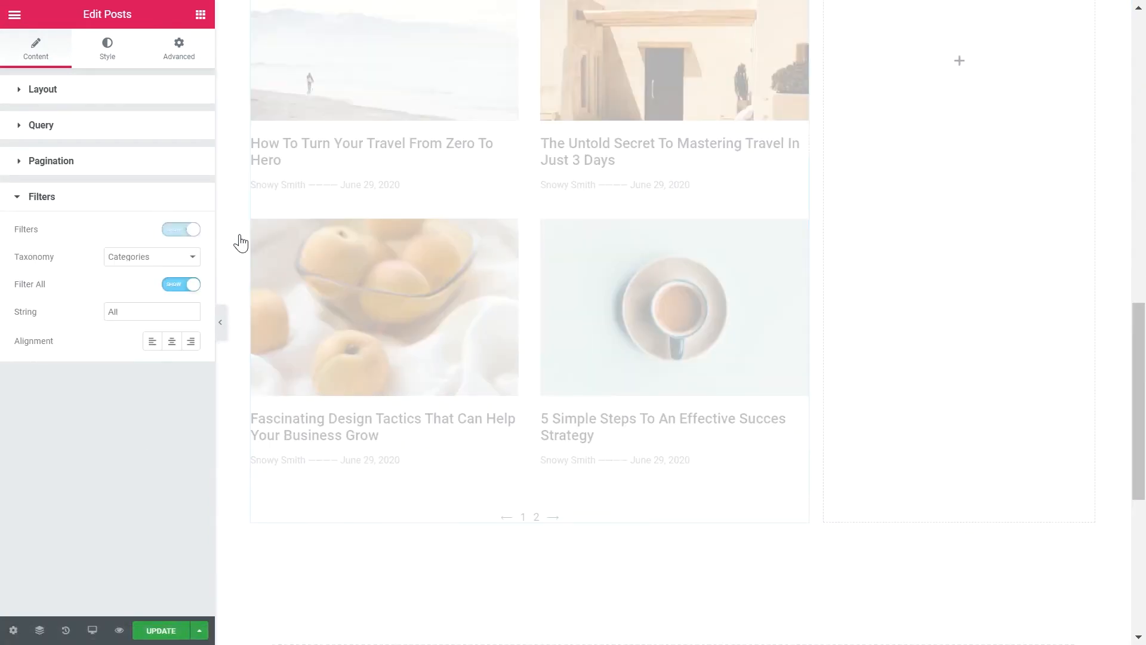
{"action": "scroll", "coordinate": [504, 294], "scroll_direction": "up", "scroll_amount": 8}
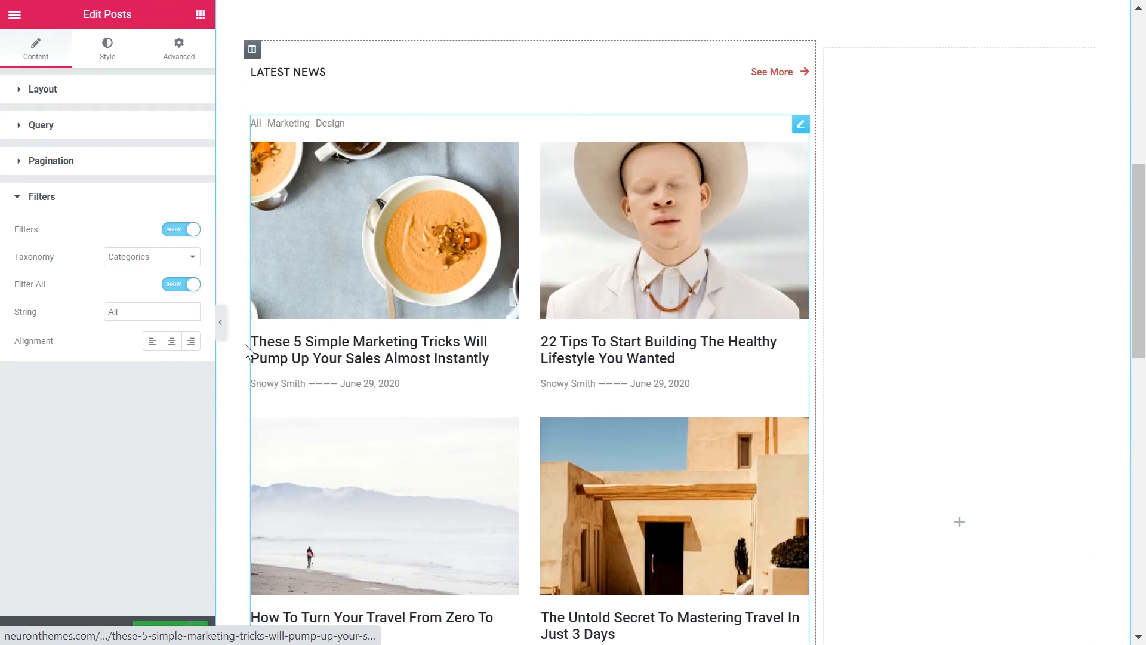
{"action": "left_click", "coordinate": [166, 229]}
{"action": "left_click", "coordinate": [91, 202]}
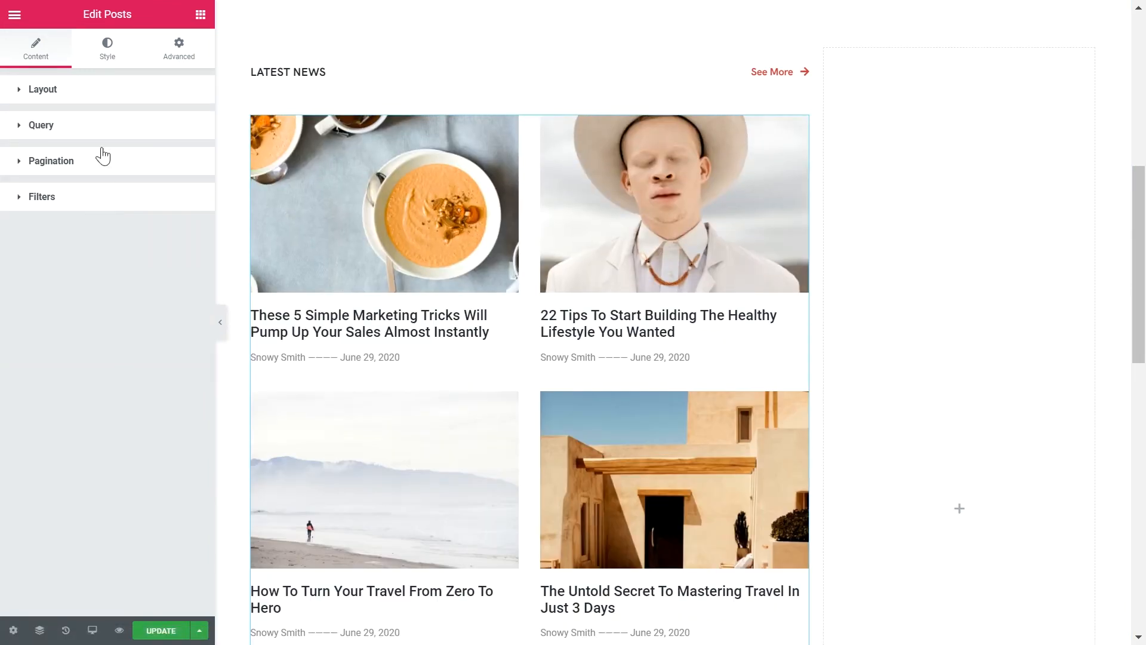
Set the posts grid's columns gap and row gap to 40 px each.
{"action": "left_click", "coordinate": [109, 54]}
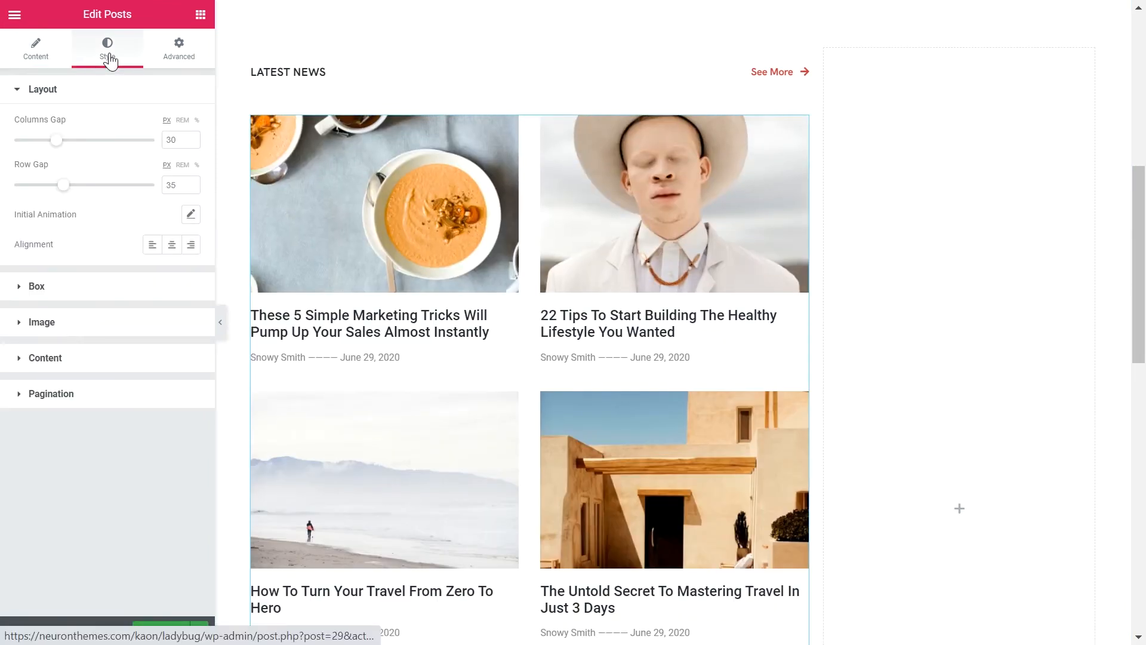
{"action": "double_click", "coordinate": [175, 140]}
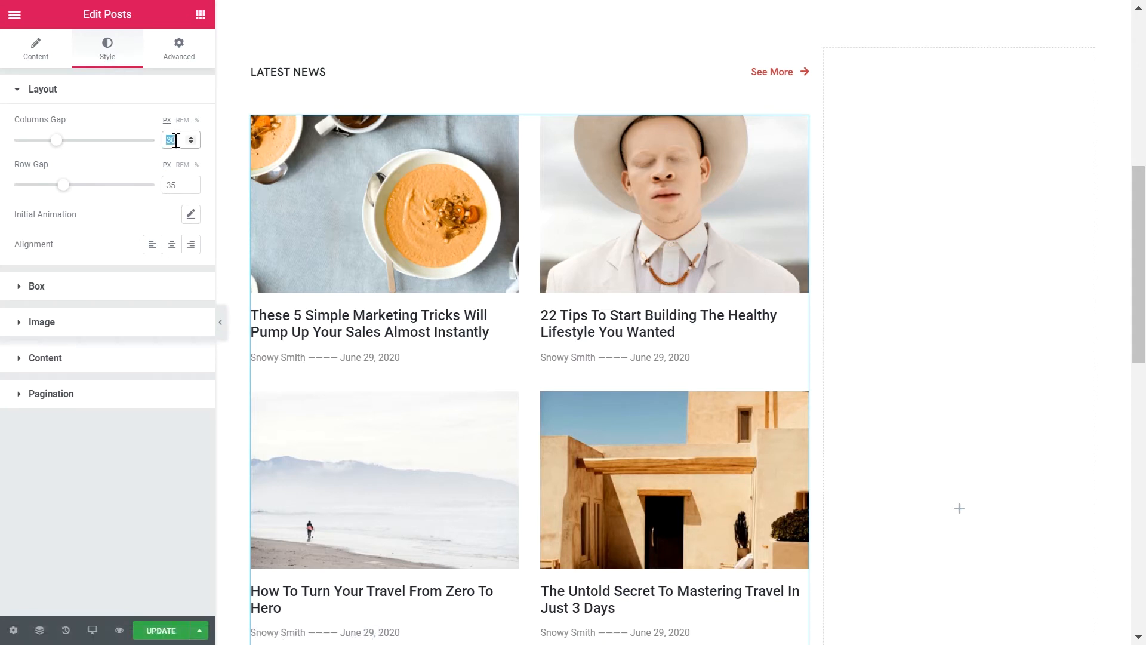
{"action": "type", "text": "40"}
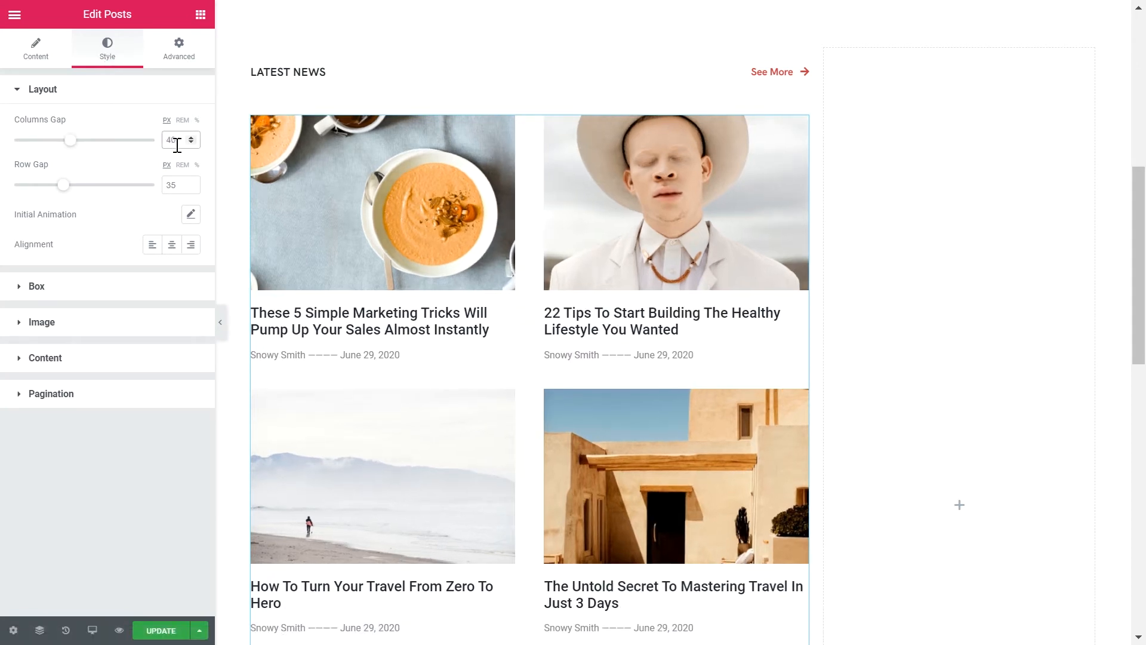
{"action": "type", "text": "40"}
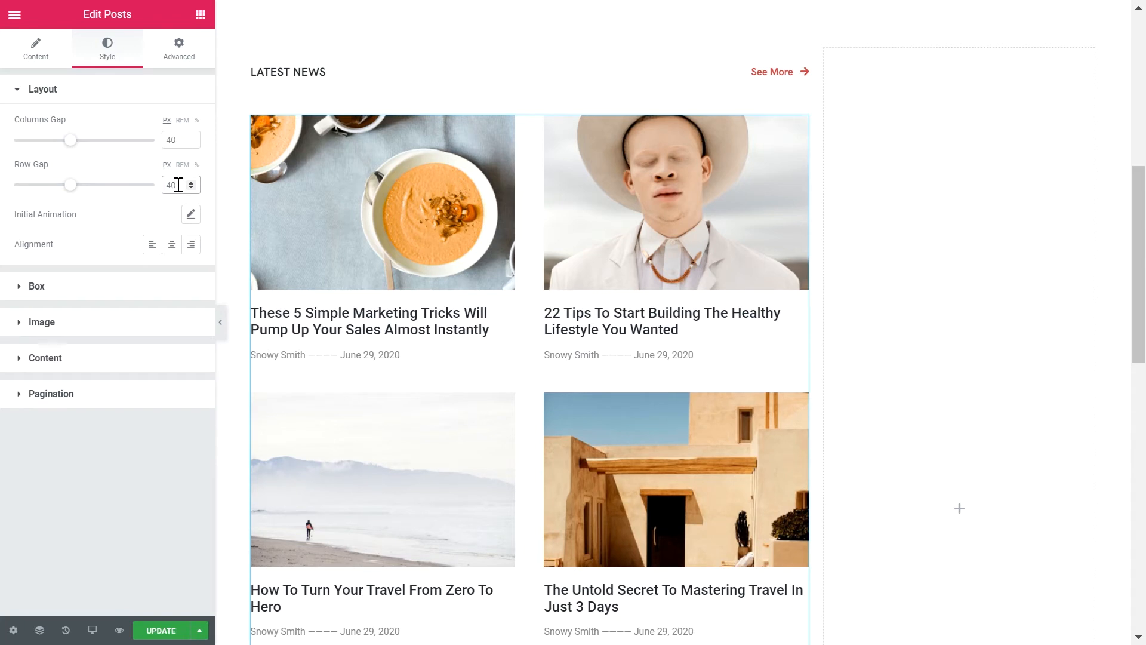
Give the posts grid a Fade In Up initial animation with a 300 ms delay and a 1500 ms delay reset.
{"action": "left_click", "coordinate": [191, 214]}
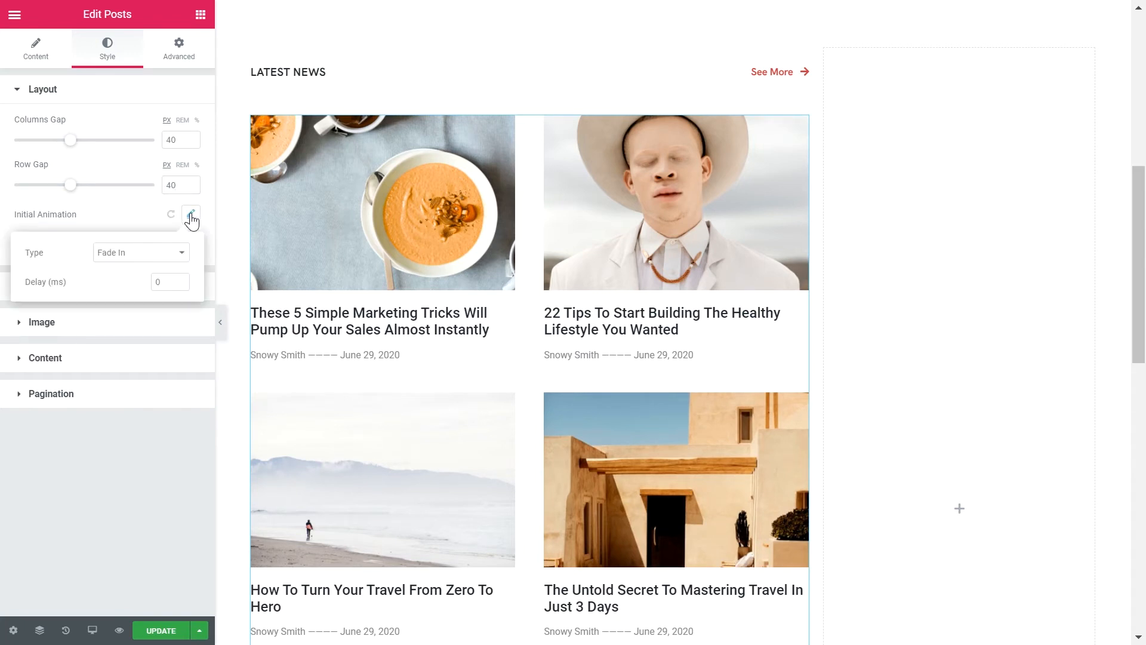
{"action": "left_click", "coordinate": [162, 258]}
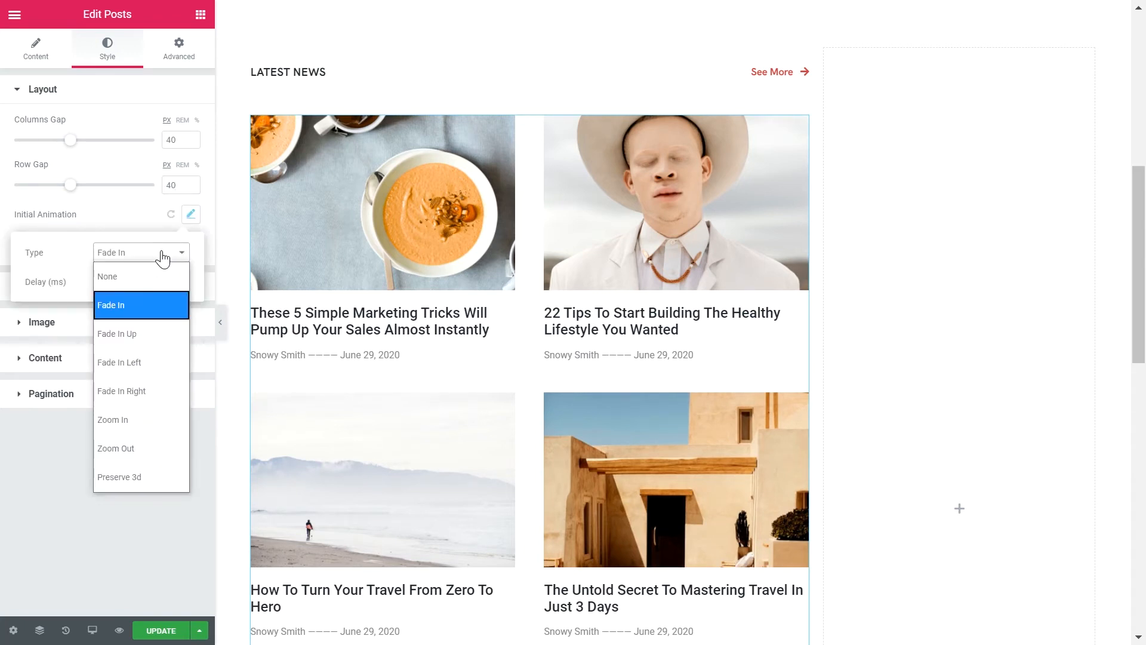
{"action": "left_click", "coordinate": [152, 331]}
{"action": "double_click", "coordinate": [170, 281]}
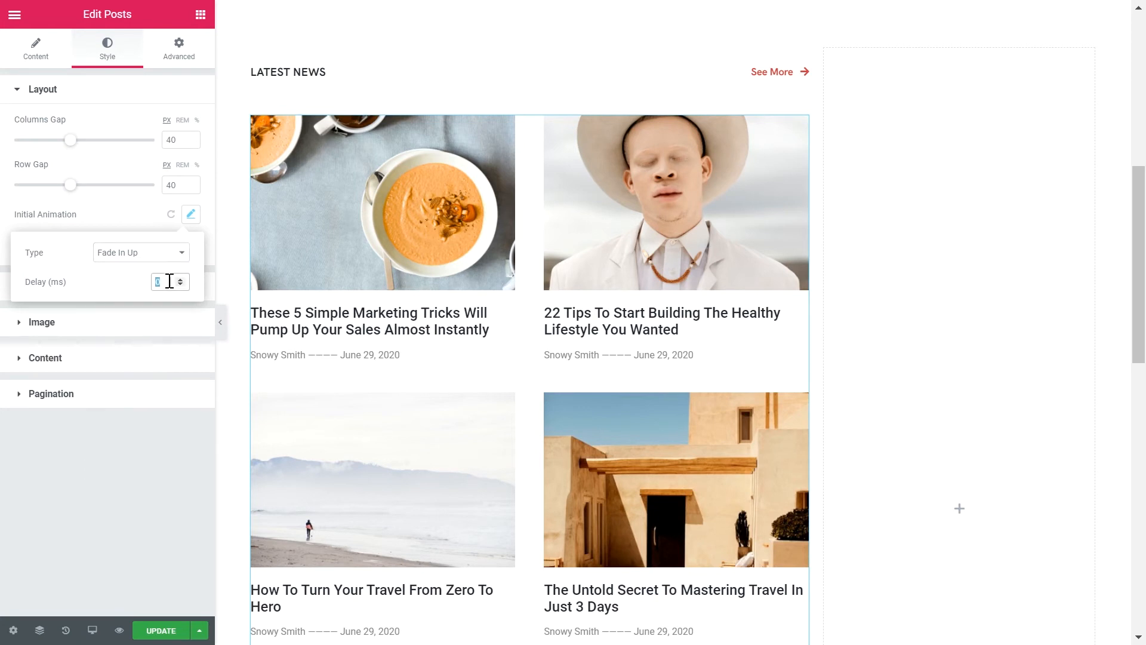
{"action": "type", "text": "300"}
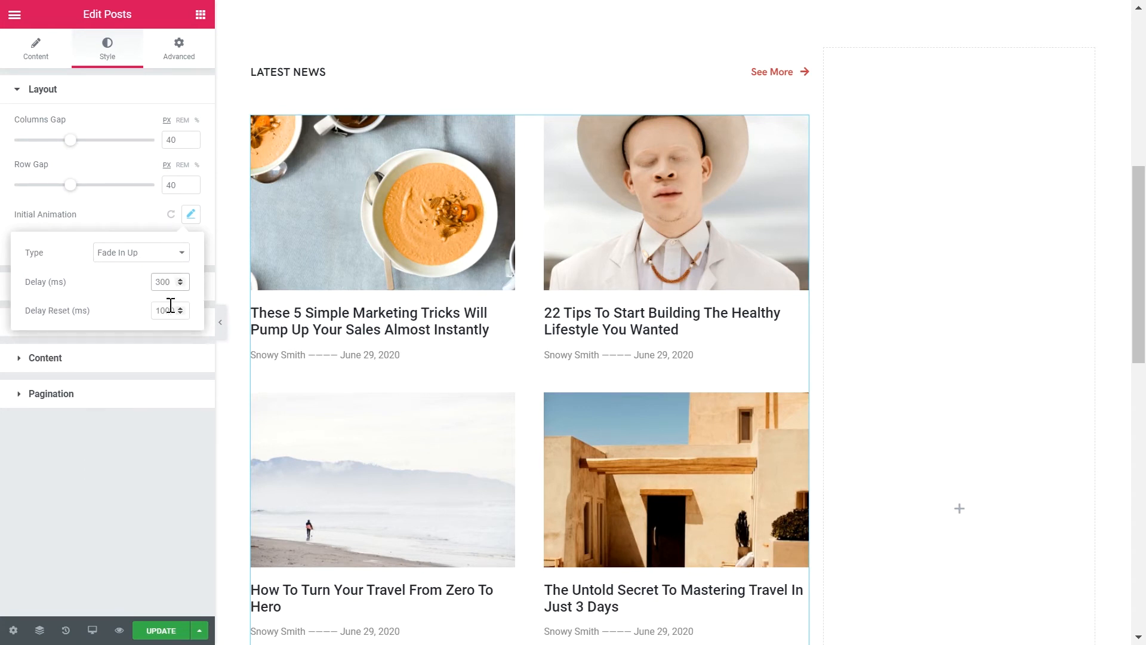
{"action": "double_click", "coordinate": [171, 307]}
{"action": "type", "text": "1500"}
{"action": "left_click", "coordinate": [127, 212]}
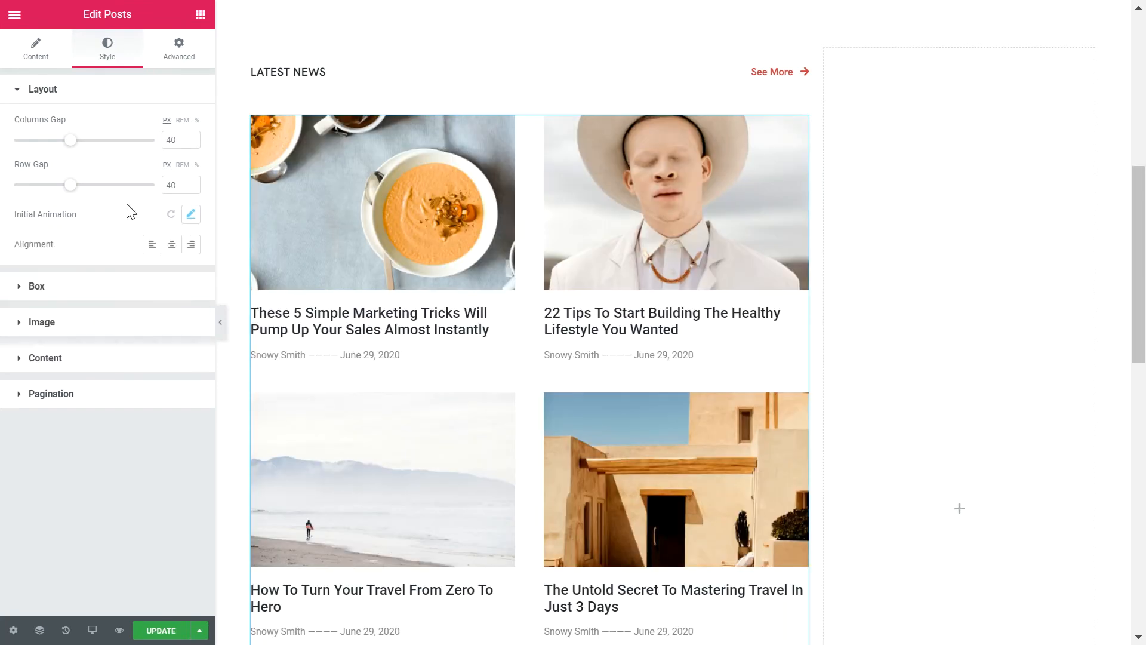
{"action": "left_click", "coordinate": [102, 286]}
{"action": "mouse_move", "coordinate": [15, 239]}
{"action": "left_mouse_down"}
{"action": "mouse_move", "coordinate": [79, 242]}
{"action": "mouse_move", "coordinate": [10, 245]}
{"action": "left_mouse_up"}
{"action": "left_click", "coordinate": [38, 127]}
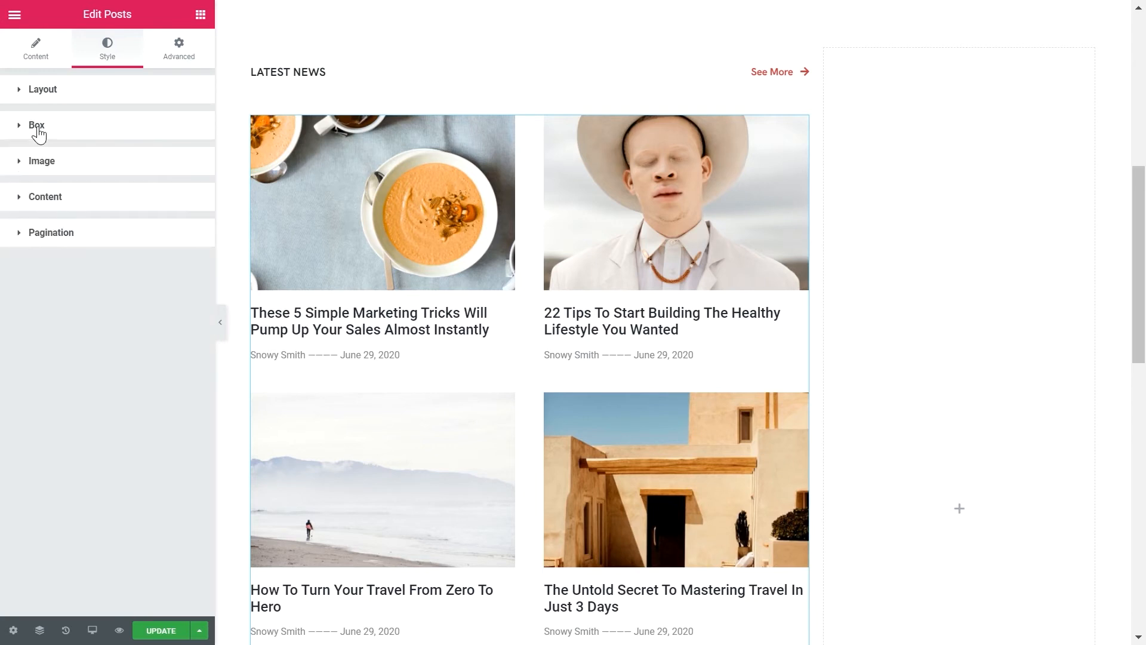
Set the spacing of the post images to 24.
{"action": "left_click", "coordinate": [48, 162]}
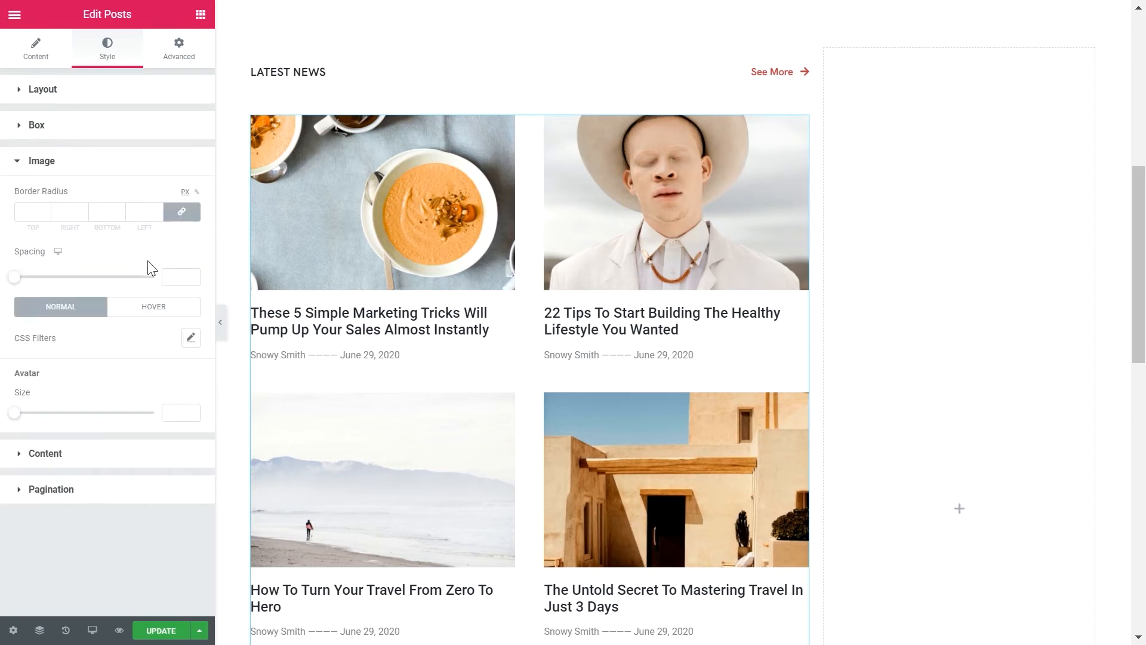
{"action": "left_click", "coordinate": [173, 274]}
{"action": "type", "text": "24"}
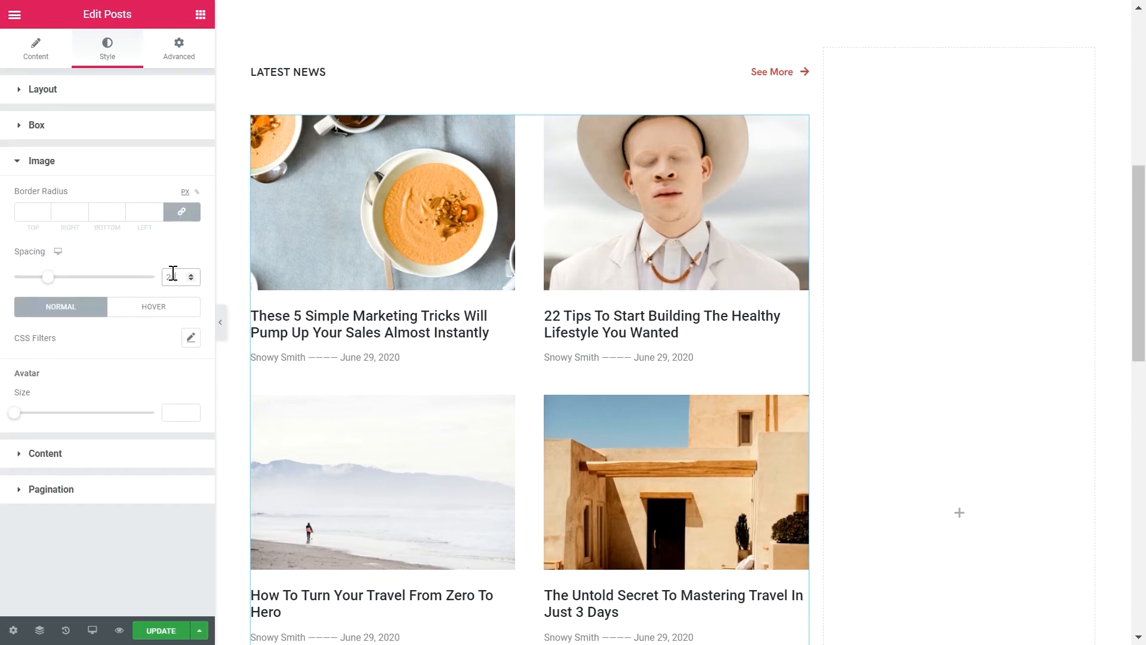
{"action": "left_click", "coordinate": [89, 168]}
Style the post titles with adobe-garamond-pro at 22 px, a line height of 28 and a title spacing of 8.
{"action": "left_click", "coordinate": [79, 207]}
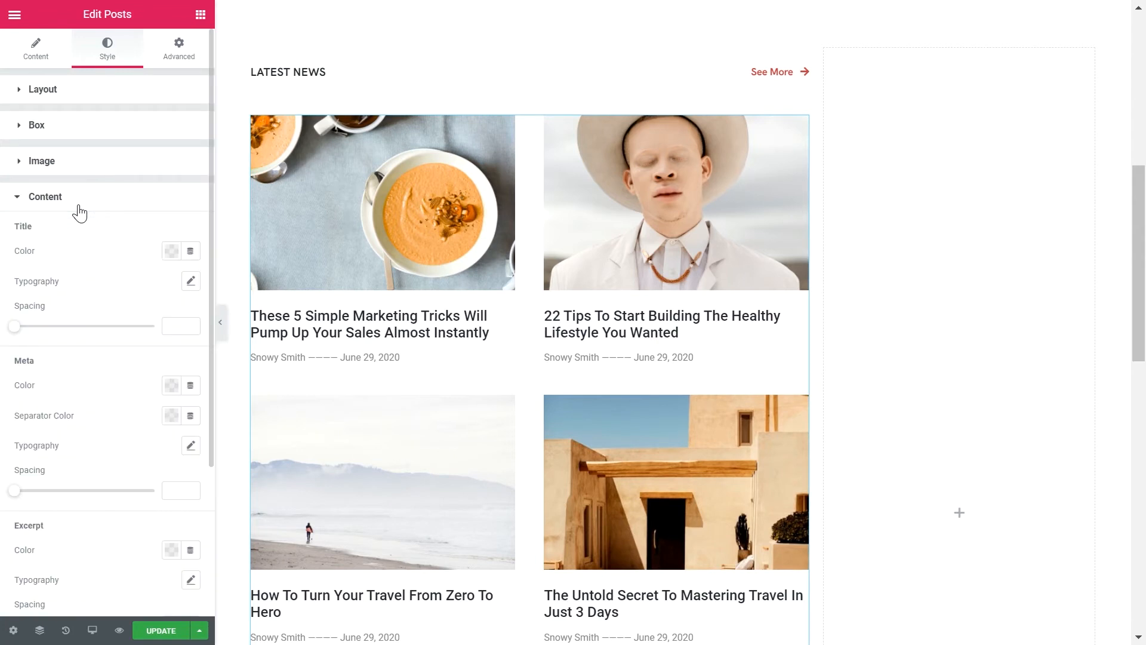
{"action": "left_click", "coordinate": [191, 281]}
{"action": "left_click", "coordinate": [143, 321]}
{"action": "left_click", "coordinate": [134, 445]}
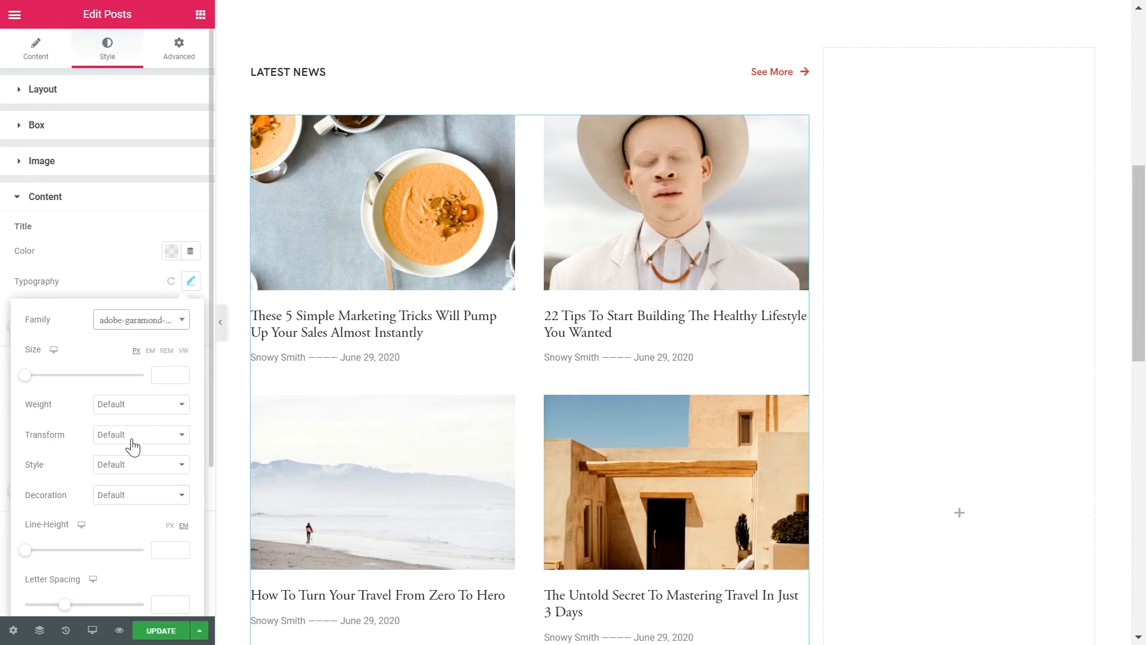
{"action": "left_click", "coordinate": [163, 374]}
{"action": "type", "text": "22"}
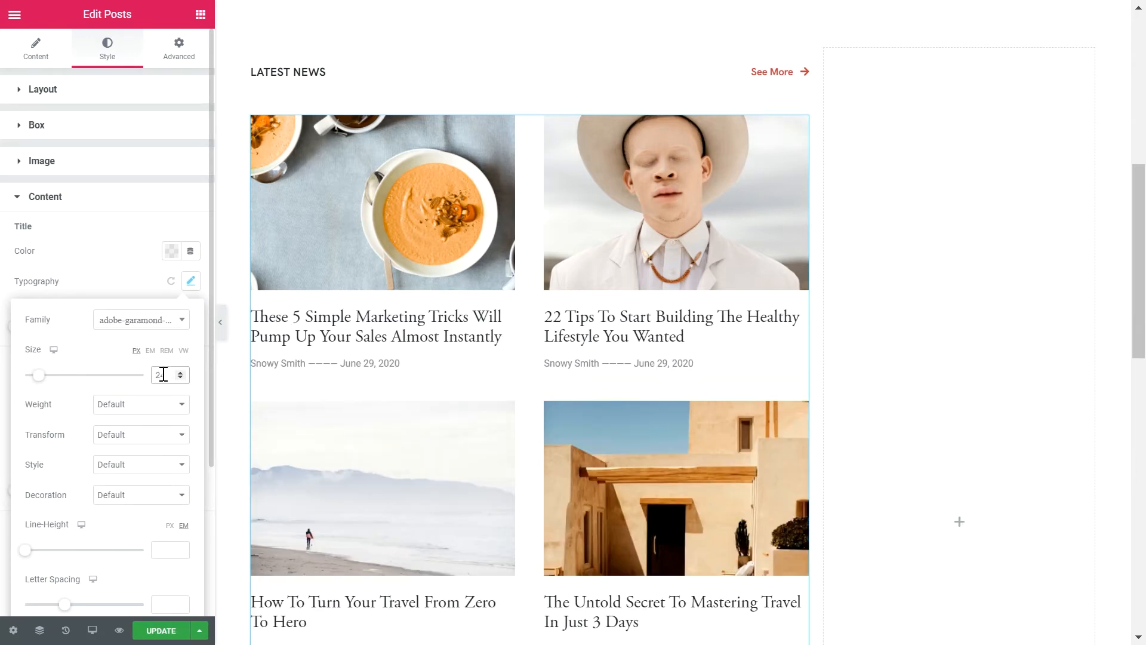
{"action": "left_click", "coordinate": [163, 550]}
{"action": "type", "text": "28"}
{"action": "left_click", "coordinate": [108, 262]}
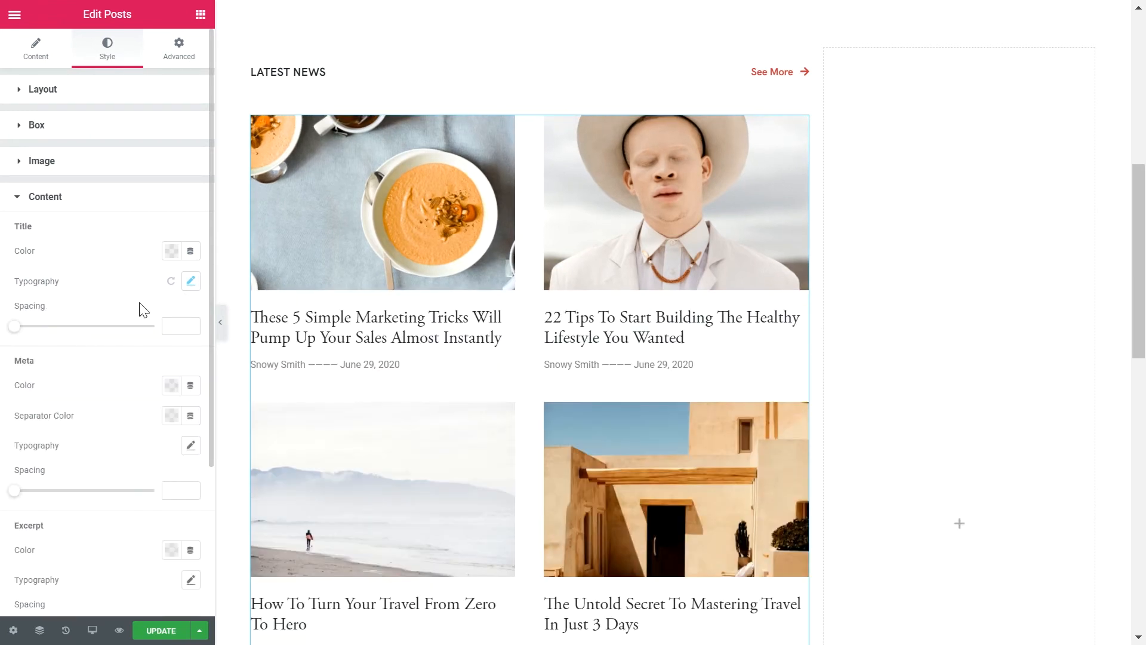
{"action": "left_click", "coordinate": [180, 326]}
{"action": "type", "text": "8"}
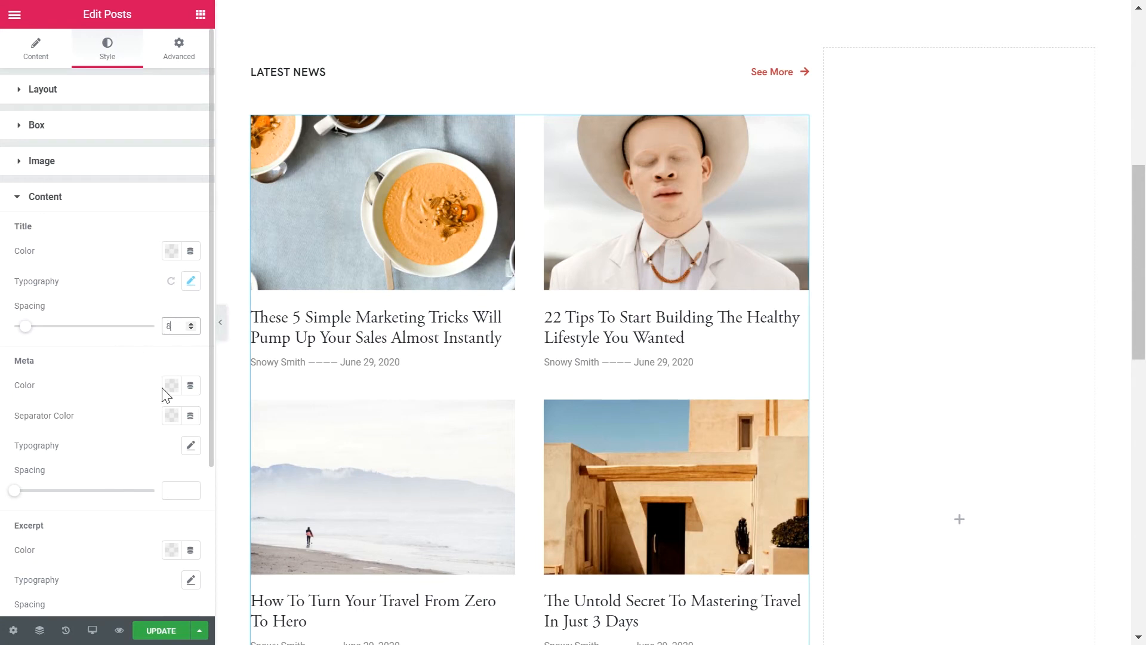
Style the post meta text with HK Grotesk at 13 px and an Uppercase transform.
{"action": "left_click", "coordinate": [190, 446]}
{"action": "left_click", "coordinate": [165, 492]}
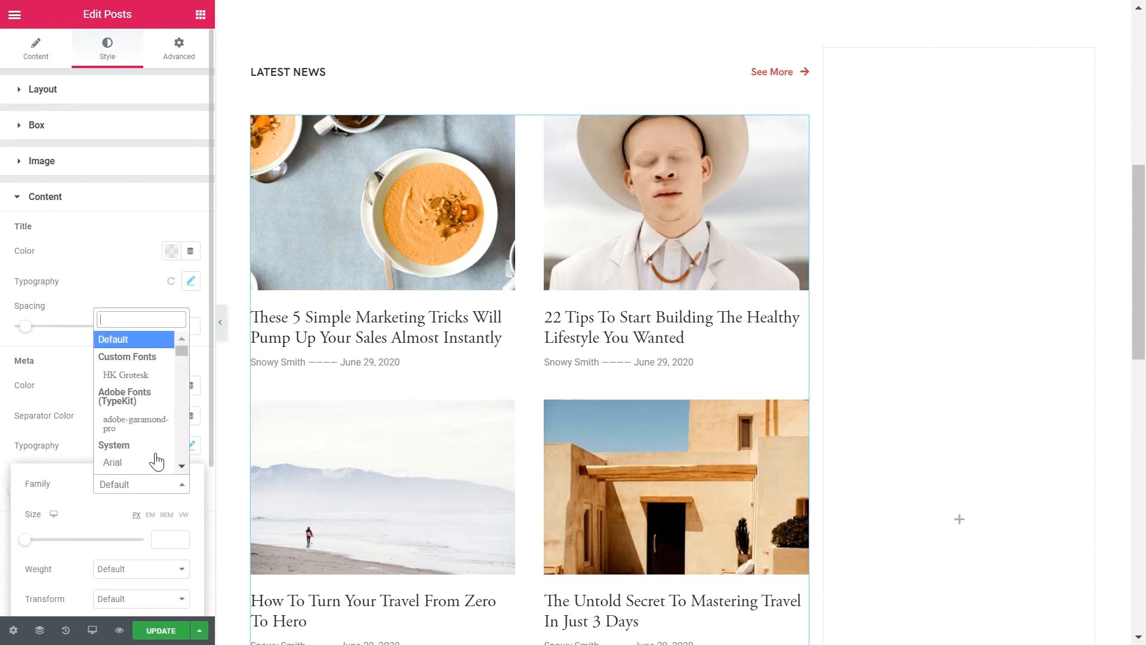
{"action": "left_click", "coordinate": [138, 375]}
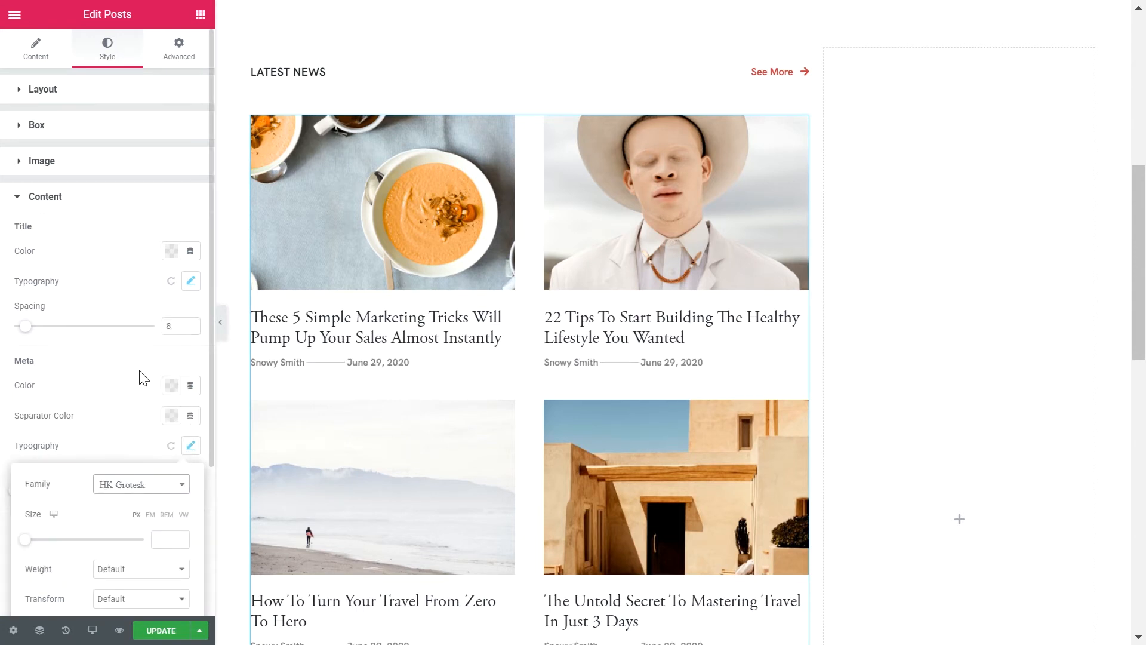
{"action": "scroll", "coordinate": [137, 388], "scroll_direction": "down", "scroll_amount": 3}
{"action": "left_click", "coordinate": [163, 346]}
{"action": "type", "text": "13"}
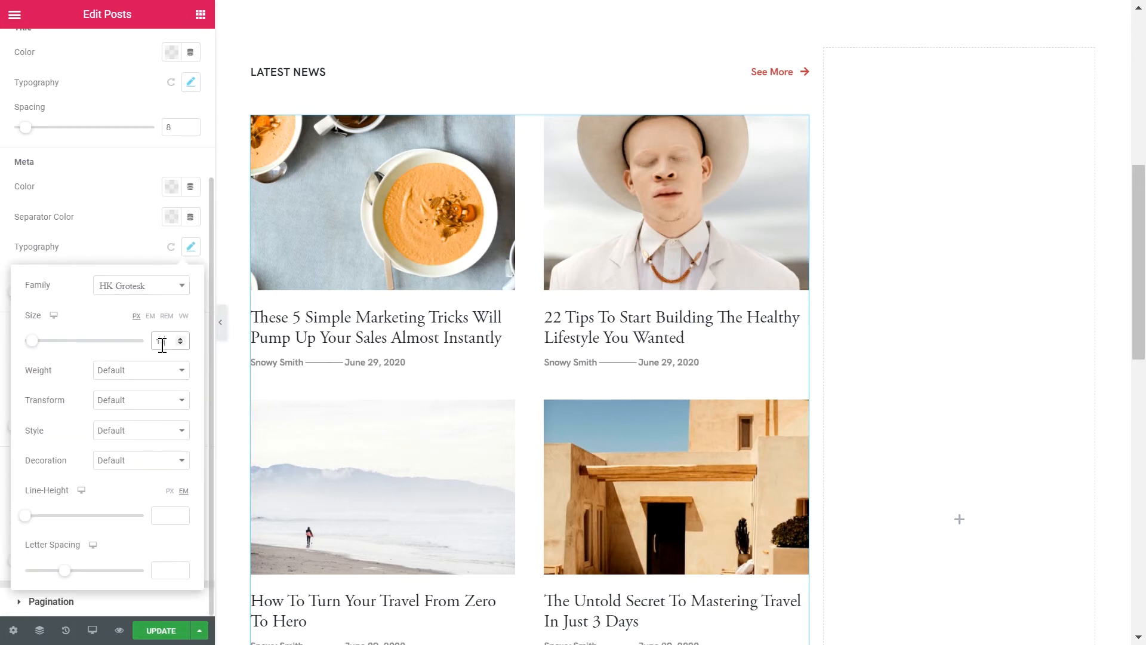
{"action": "left_click", "coordinate": [139, 401]}
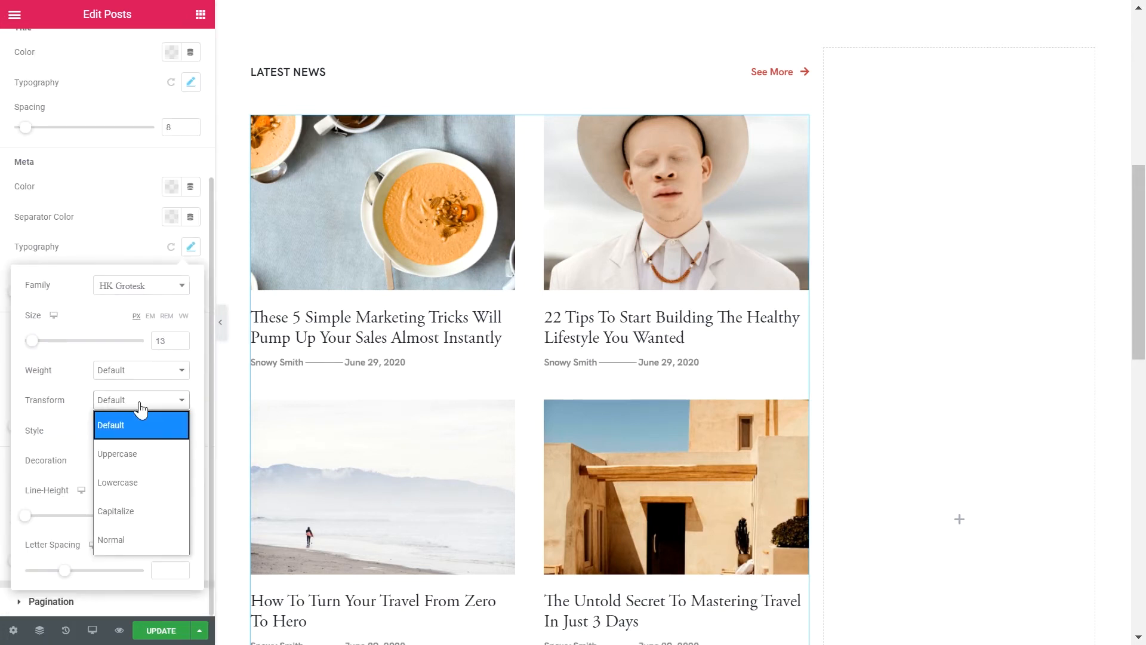
{"action": "left_click", "coordinate": [138, 452]}
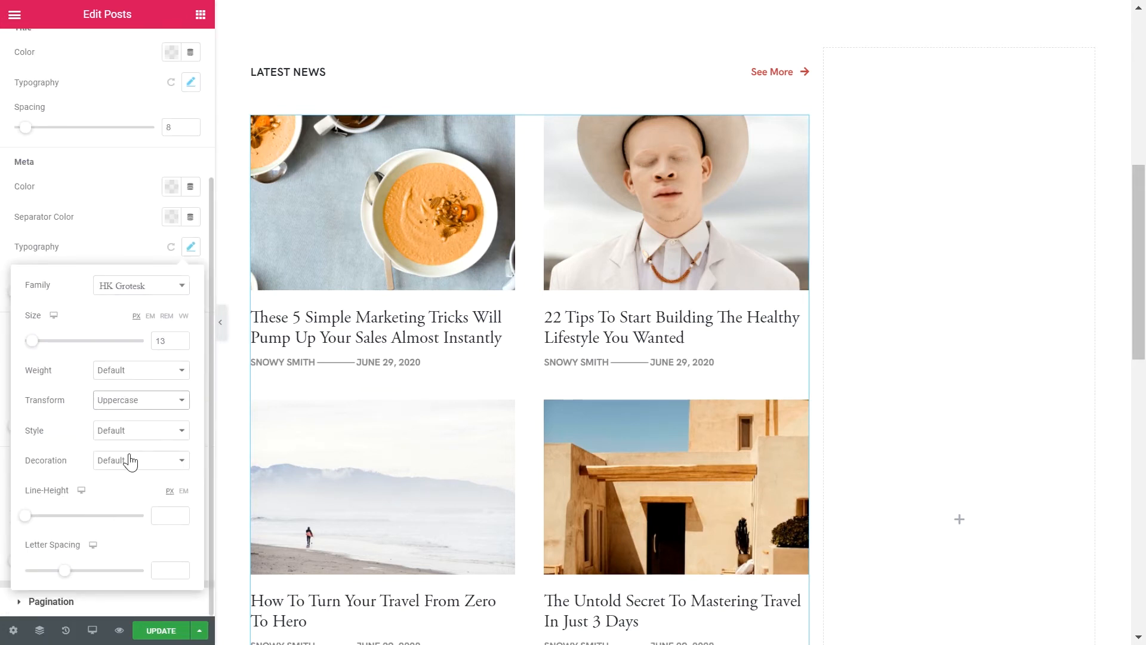
{"action": "left_click", "coordinate": [158, 515]}
{"action": "left_click", "coordinate": [108, 242]}
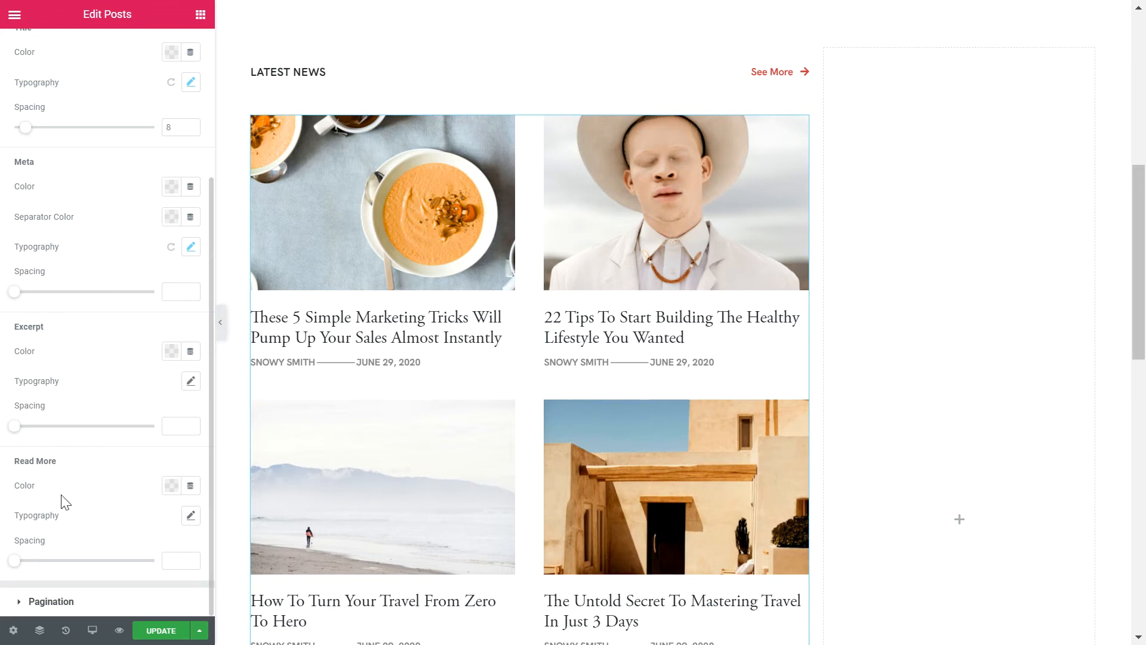
Set the pagination typography to HK Grotesk at 16 px.
{"action": "left_click", "coordinate": [69, 601]}
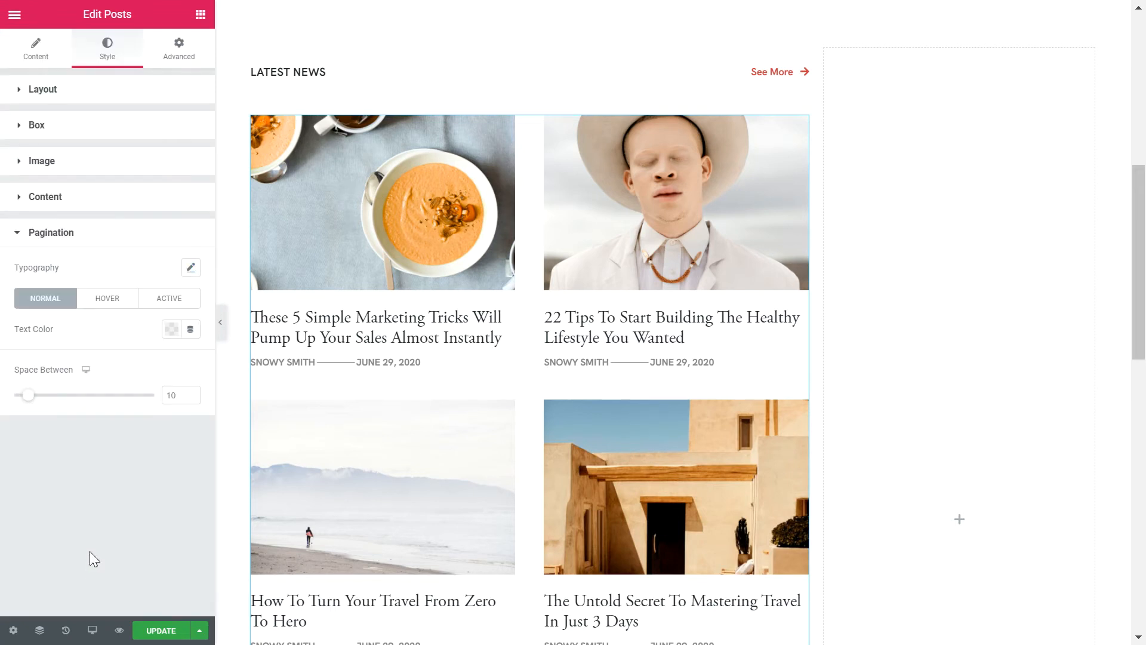
{"action": "left_click", "coordinate": [188, 270]}
{"action": "left_click", "coordinate": [129, 307]}
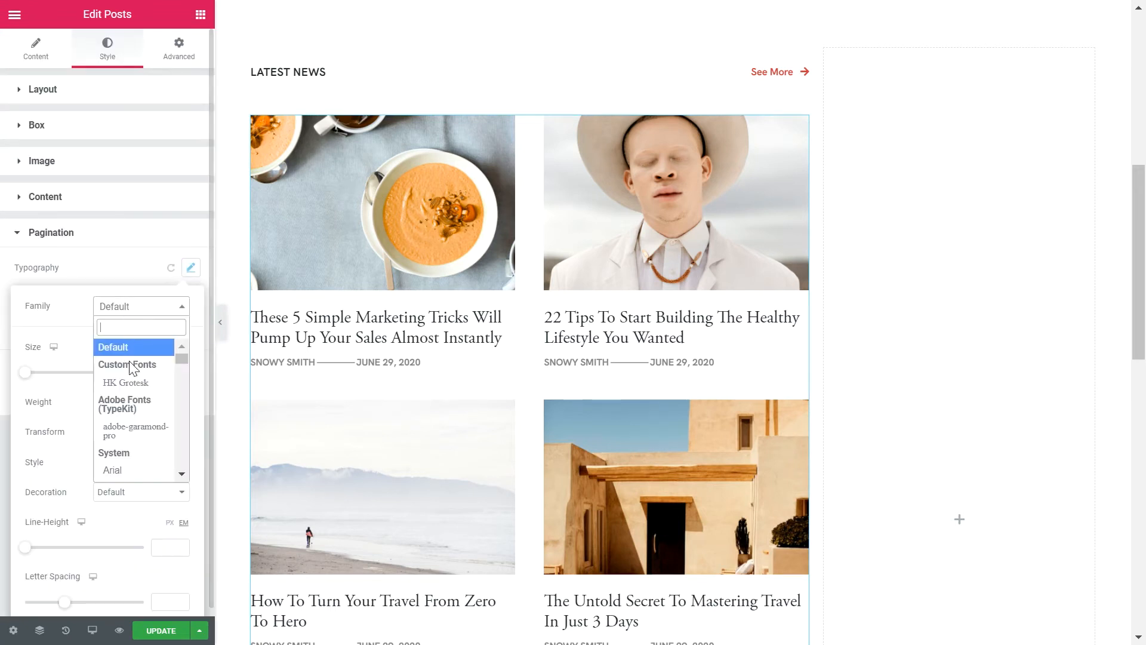
{"action": "left_click", "coordinate": [129, 382]}
{"action": "left_click", "coordinate": [158, 373]}
{"action": "type", "text": "16"}
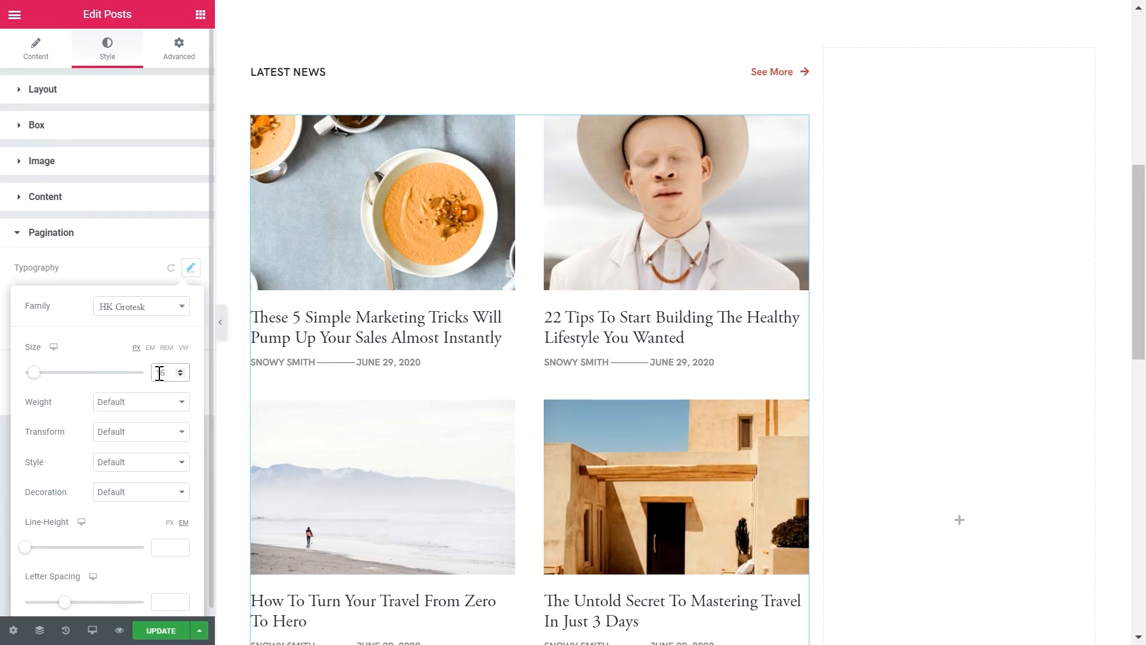
{"action": "left_click", "coordinate": [169, 523]}
{"action": "left_click", "coordinate": [162, 546]}
{"action": "left_click", "coordinate": [121, 277]}
Set the space between the pagination links to 20 and check the links below the posts grid.
{"action": "double_click", "coordinate": [173, 396]}
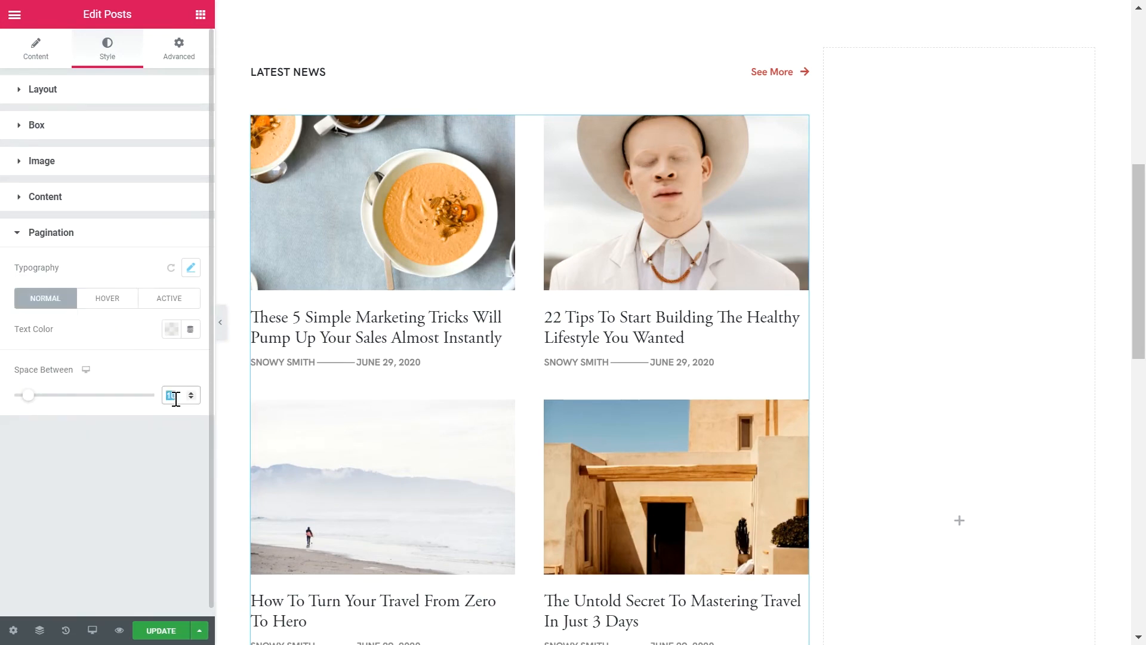
{"action": "type", "text": "20"}
{"action": "scroll", "coordinate": [445, 391], "scroll_direction": "down", "scroll_amount": 9}
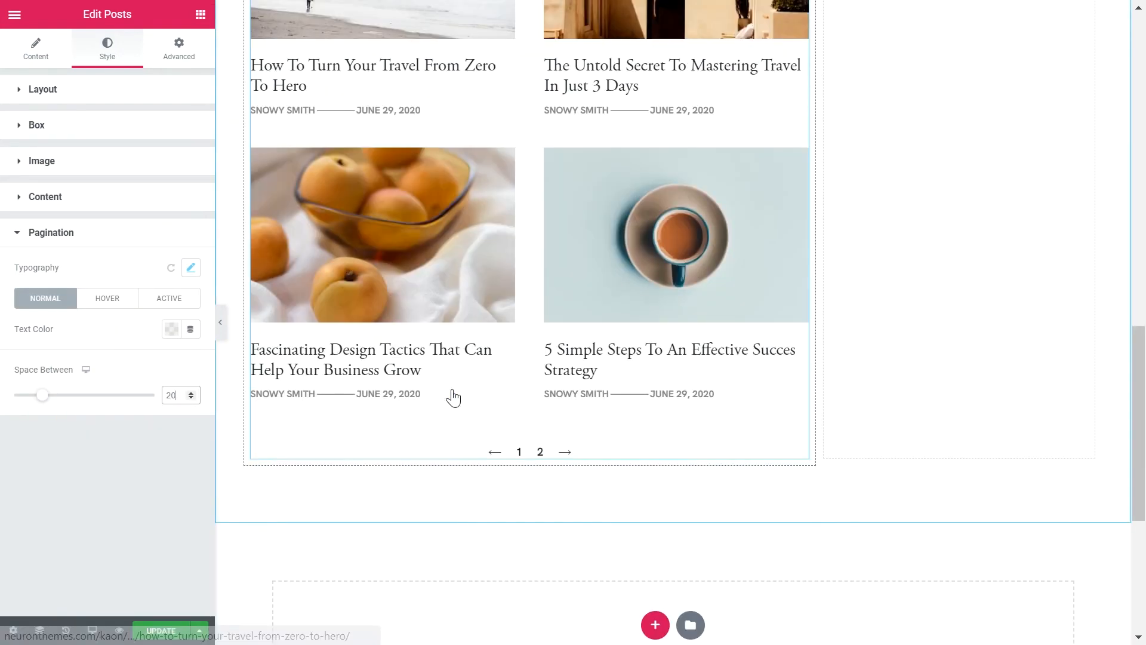
{"action": "scroll", "coordinate": [506, 493], "scroll_direction": "up", "scroll_amount": 12}
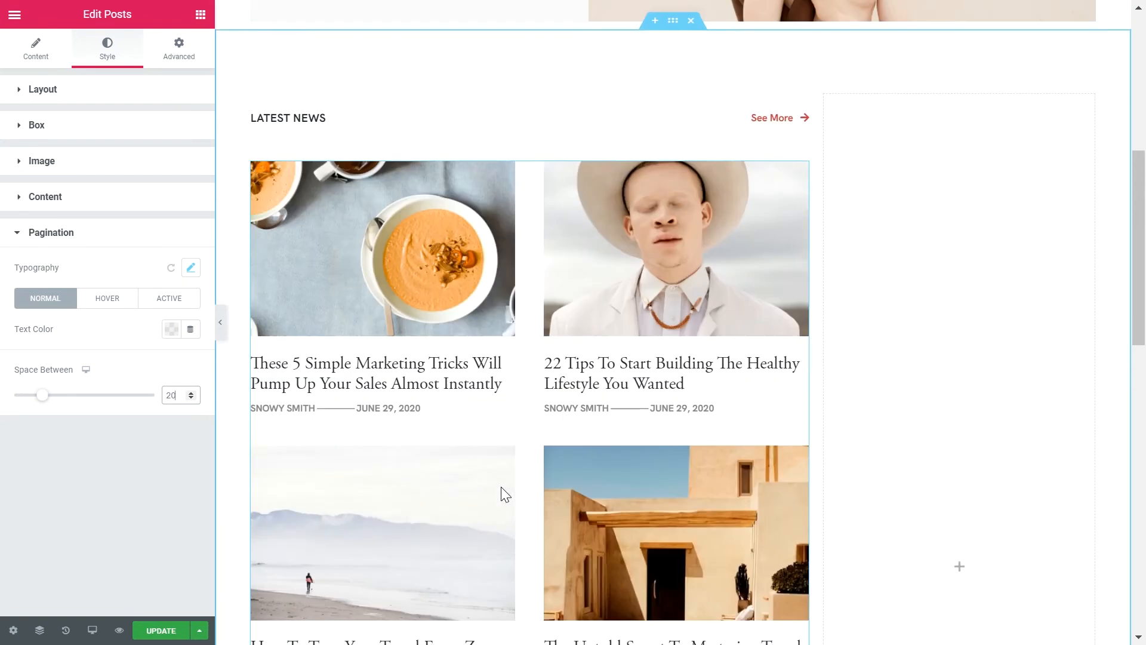
Unlink the padding values of the empty sidebar column and add padding on its left side only.
{"action": "left_click", "coordinate": [200, 17]}
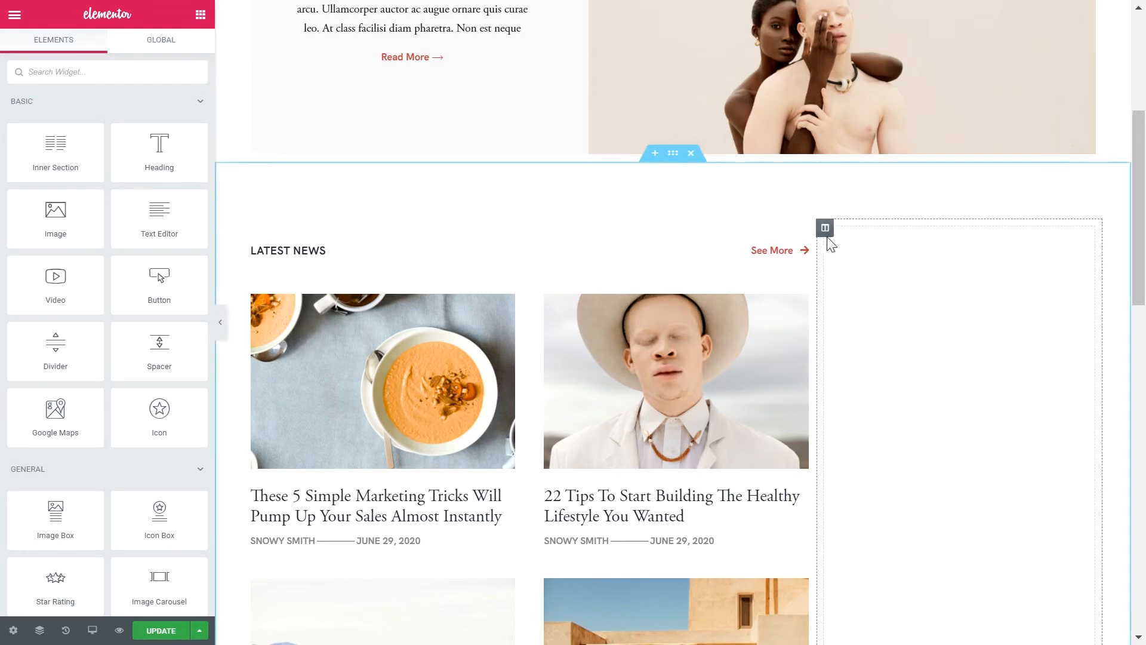
{"action": "left_click", "coordinate": [825, 229]}
{"action": "left_click", "coordinate": [175, 57]}
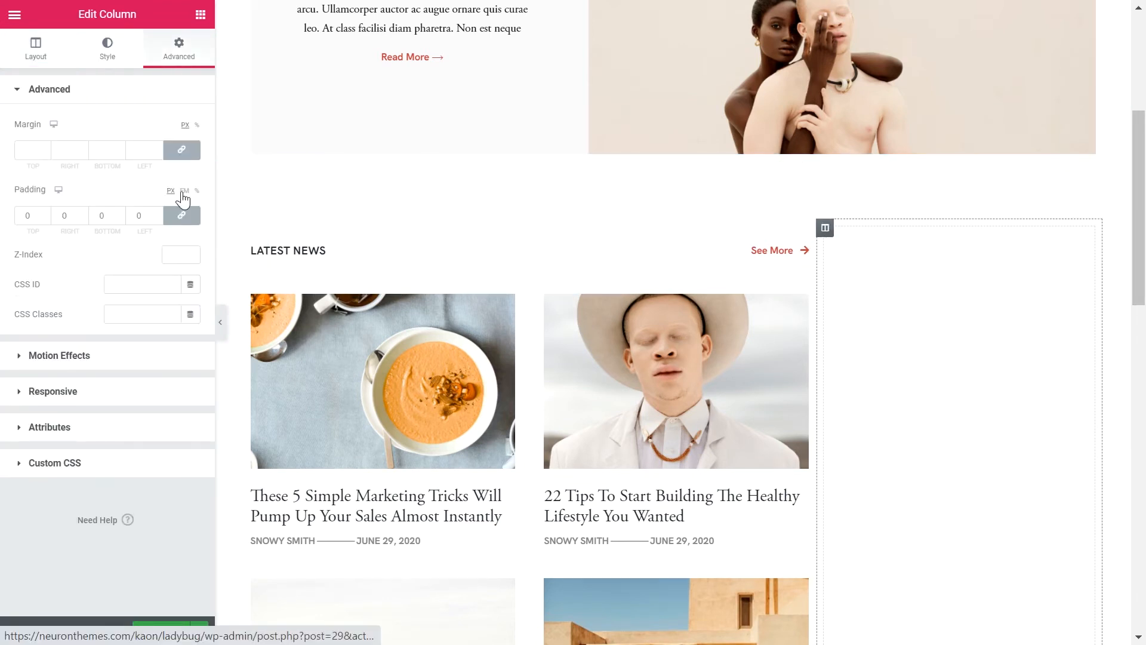
{"action": "left_click", "coordinate": [181, 215]}
{"action": "left_click", "coordinate": [145, 217]}
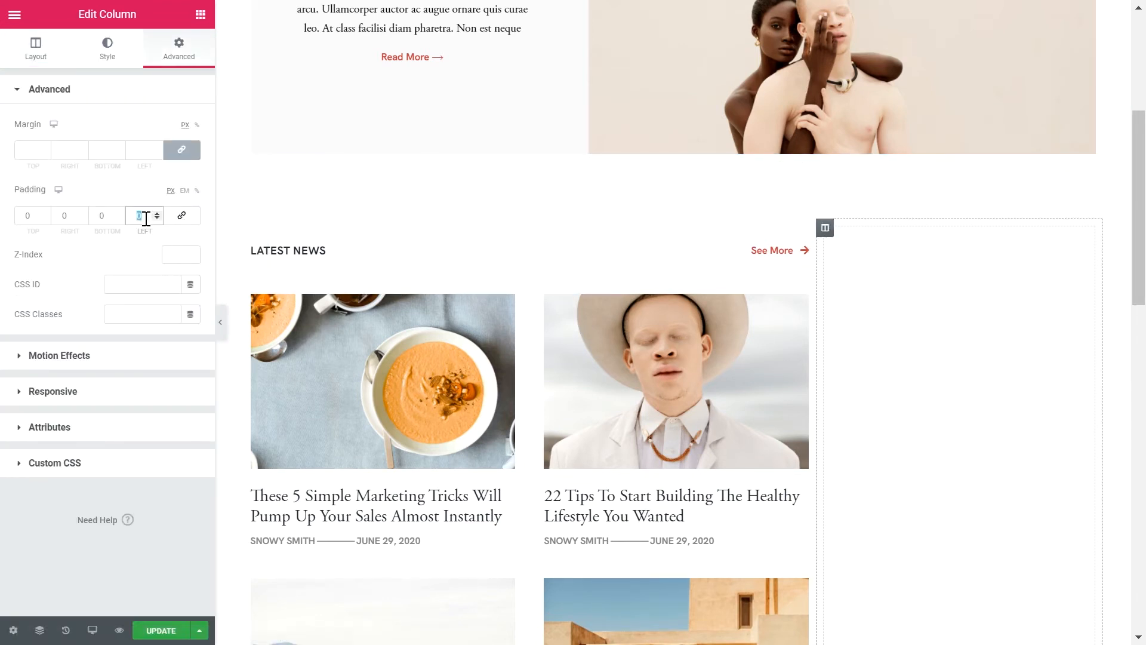
Add an inner section to the sidebar column and delete its second column to leave a single one.
{"action": "left_click", "coordinate": [201, 15]}
{"action": "left_click_drag", "start_coordinate": [57, 155], "coordinate": [910, 273]}
{"action": "right_click", "coordinate": [1005, 251]}
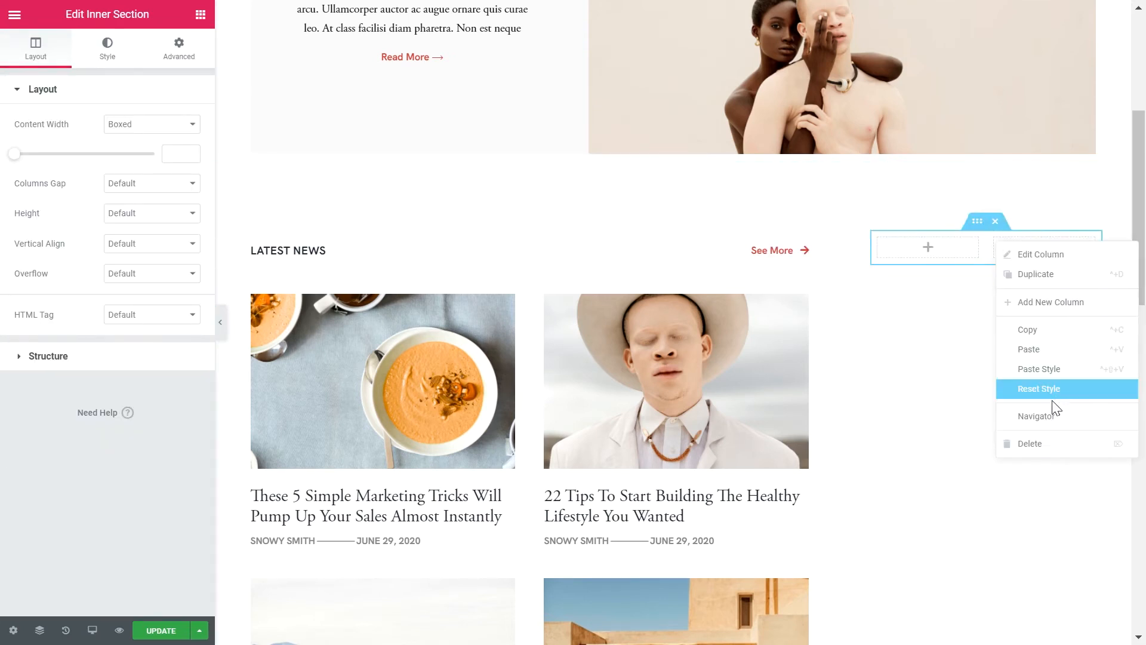
{"action": "left_click", "coordinate": [1012, 442]}
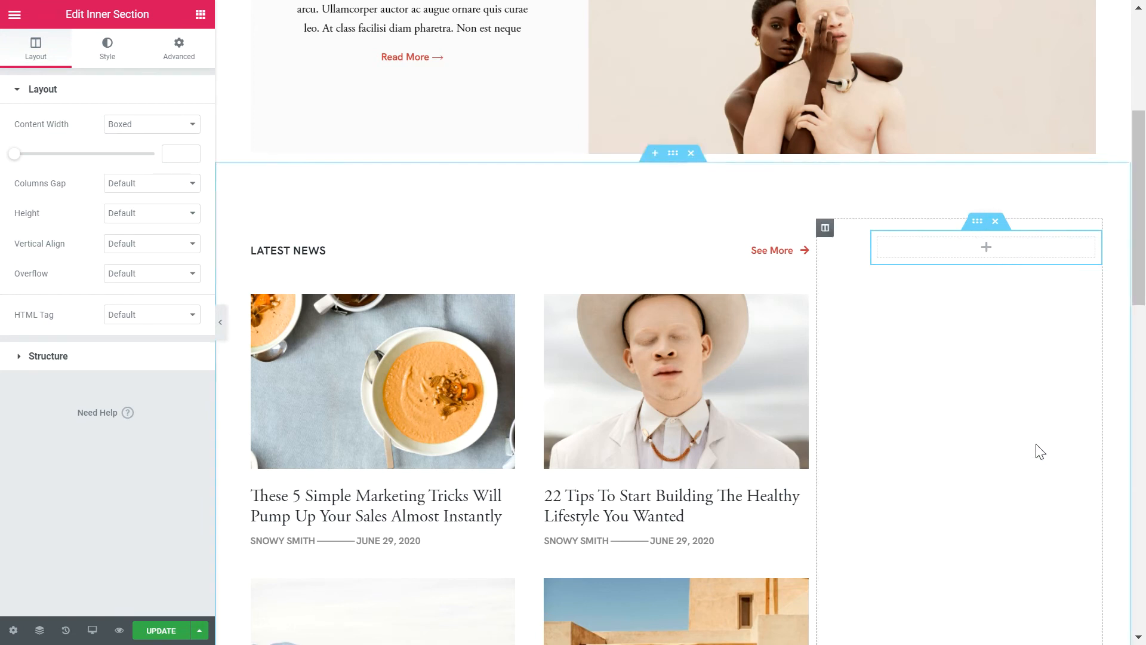
Set the sidebar inner section's columns gap to No Gap and its bottom padding alone to 56 px.
{"action": "left_click", "coordinate": [134, 188]}
{"action": "left_click", "coordinate": [130, 234]}
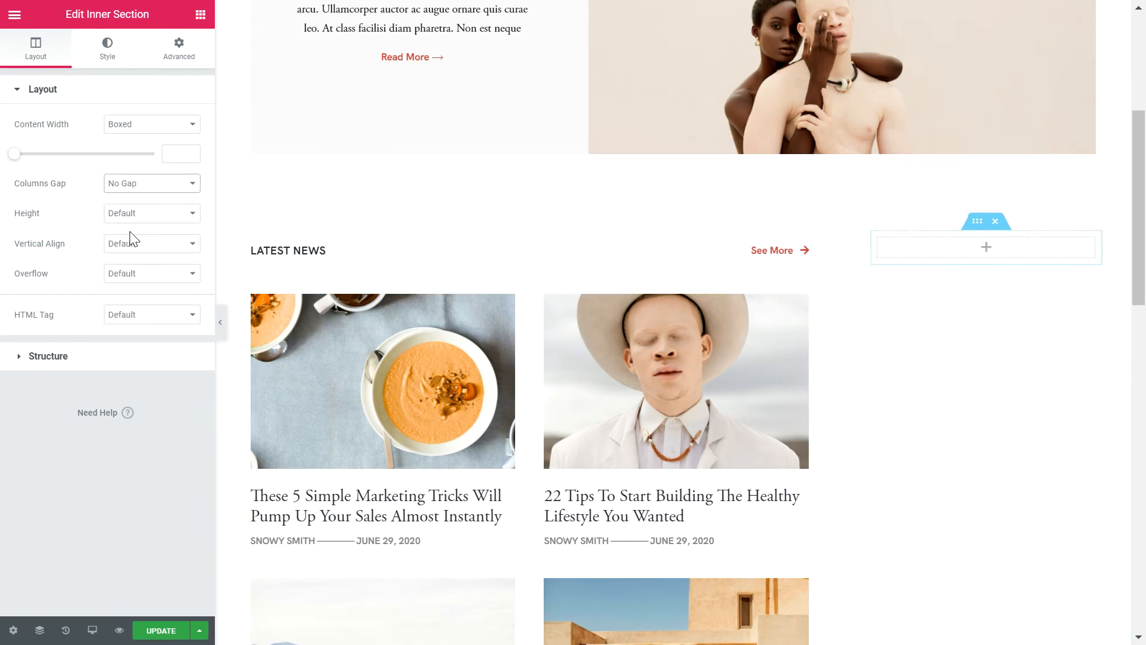
{"action": "left_click", "coordinate": [178, 67]}
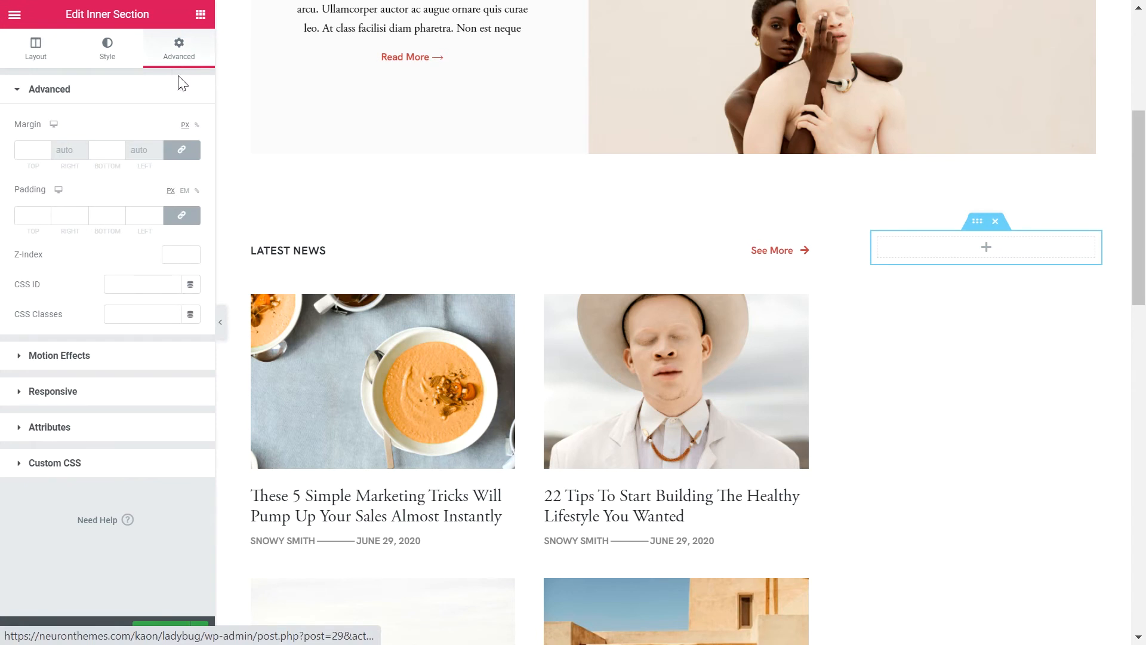
{"action": "left_click", "coordinate": [181, 216]}
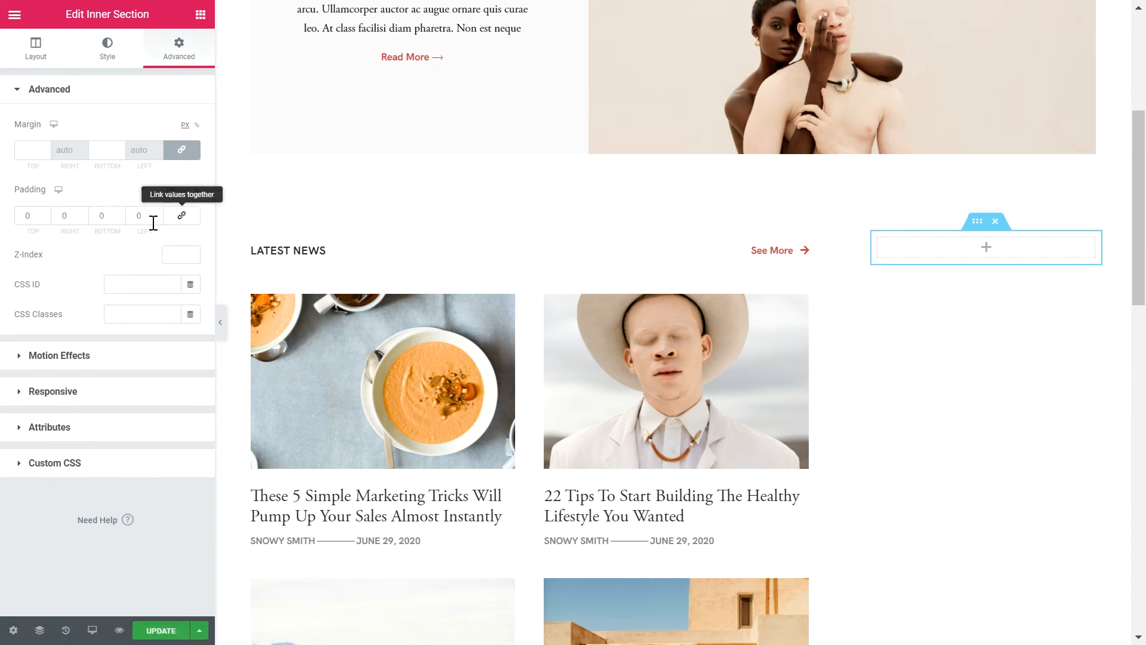
{"action": "double_click", "coordinate": [110, 218]}
{"action": "type", "text": "56"}
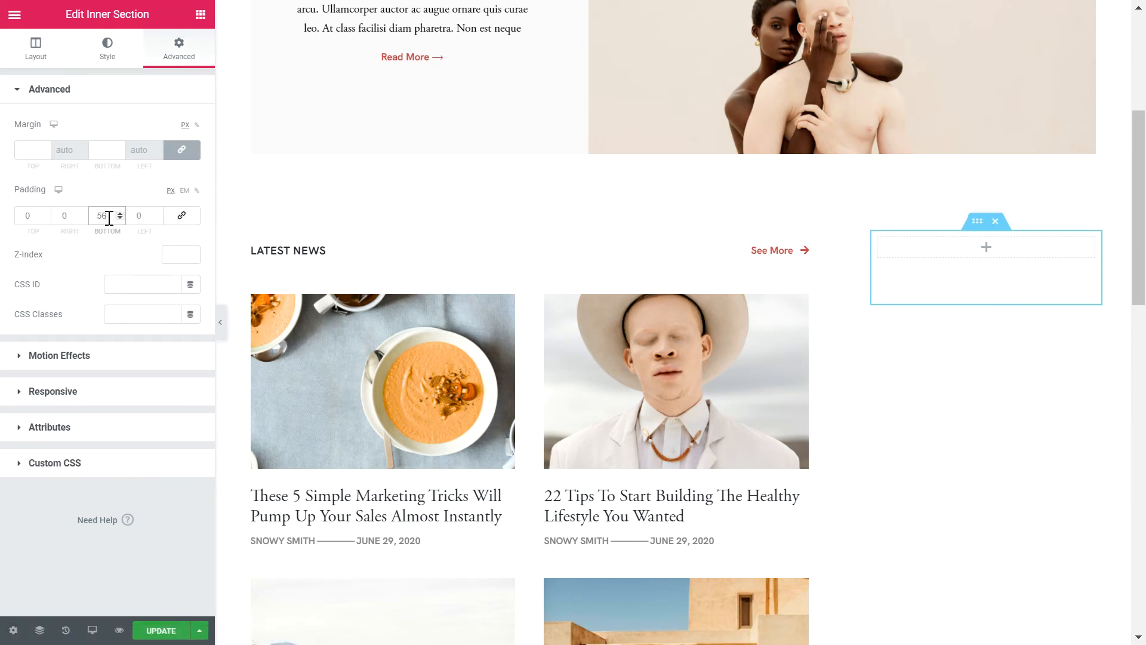
Copy the LATEST NEWS heading and paste it into the empty column of the sidebar inner section.
{"action": "left_click", "coordinate": [199, 18]}
{"action": "right_click", "coordinate": [320, 260]}
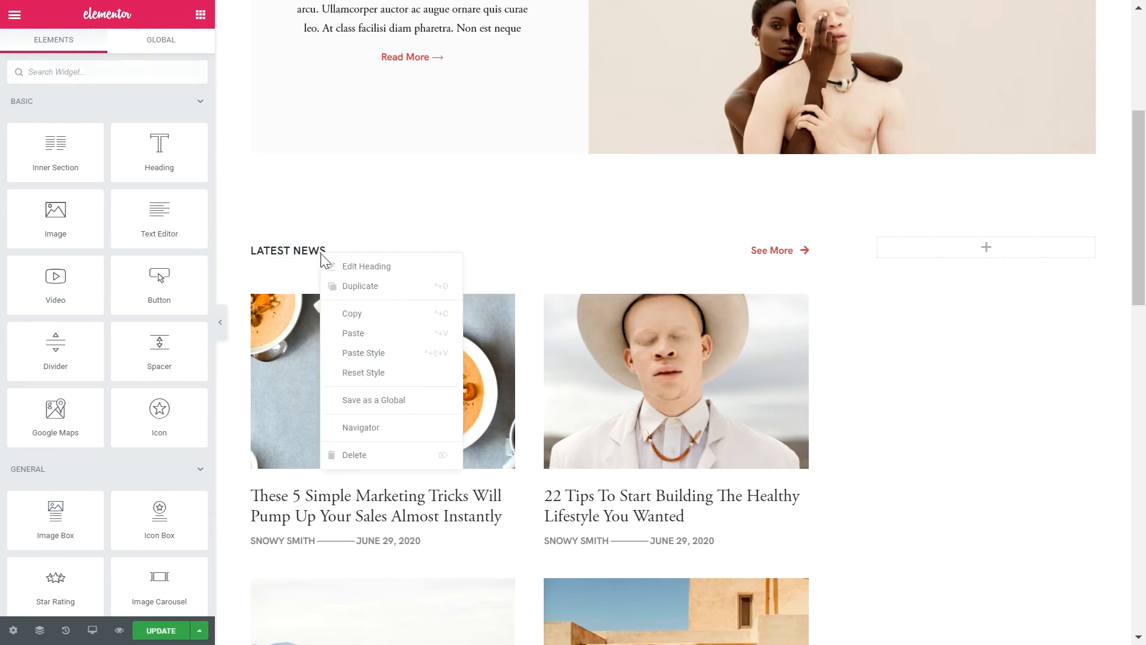
{"action": "left_click", "coordinate": [359, 320]}
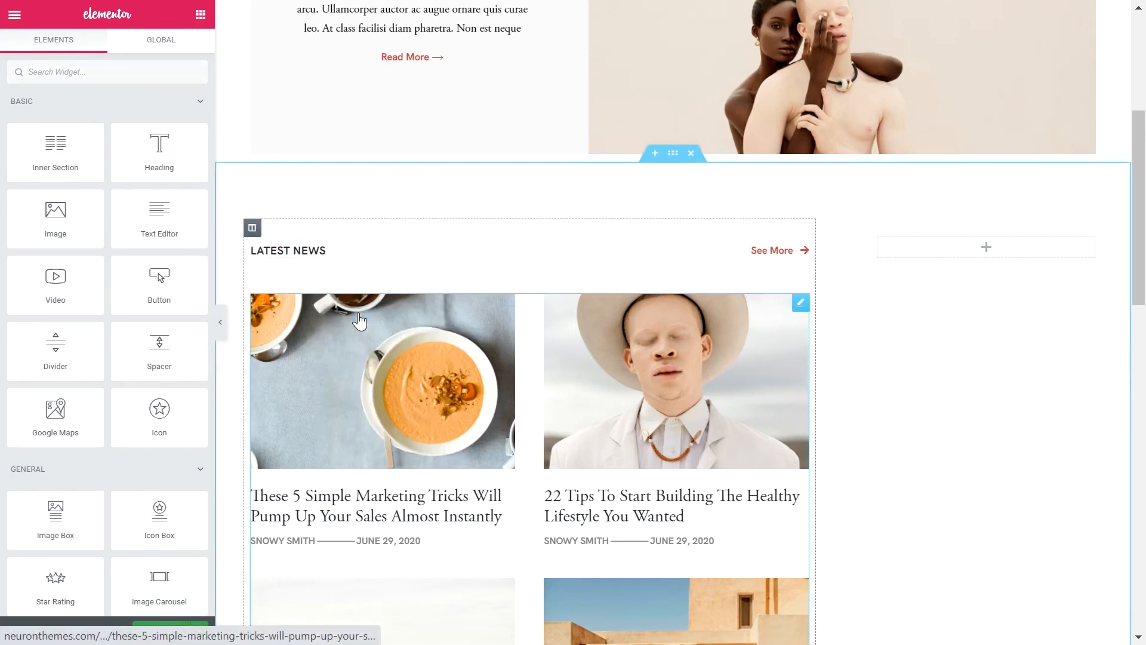
{"action": "right_click", "coordinate": [935, 261]}
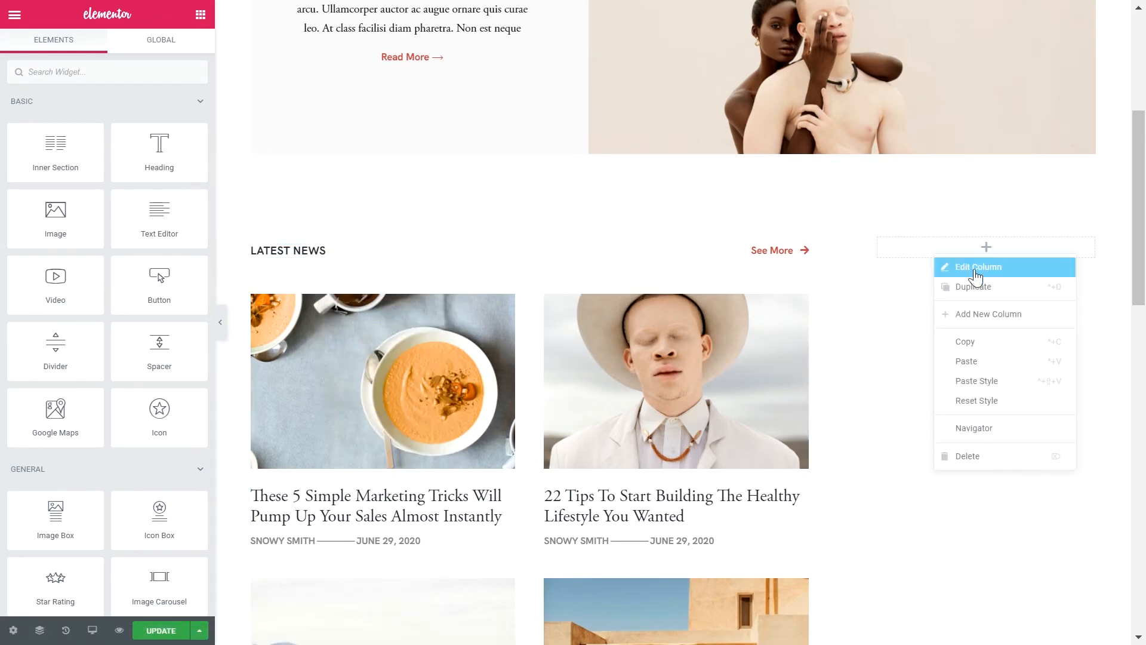
{"action": "left_click", "coordinate": [991, 361]}
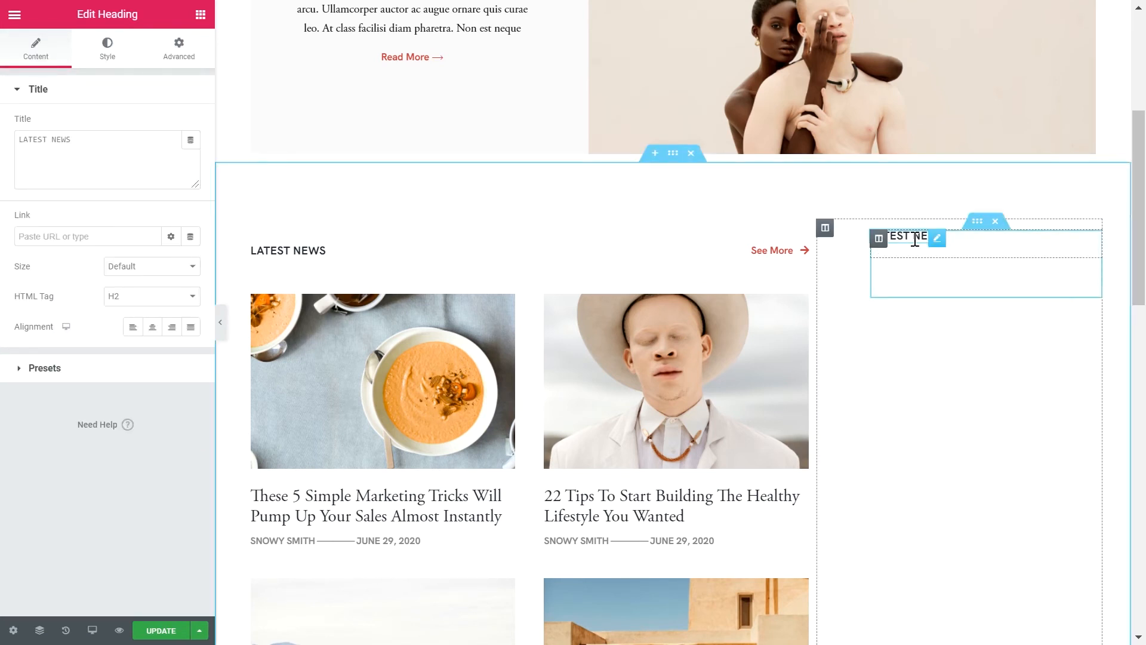
Change the pasted heading's title to "TRENDING ON <BR> LADYBUG" on two lines and set its column's widgets space to 32 px.
{"action": "type", "text": "TRENDING ON <BR>"}
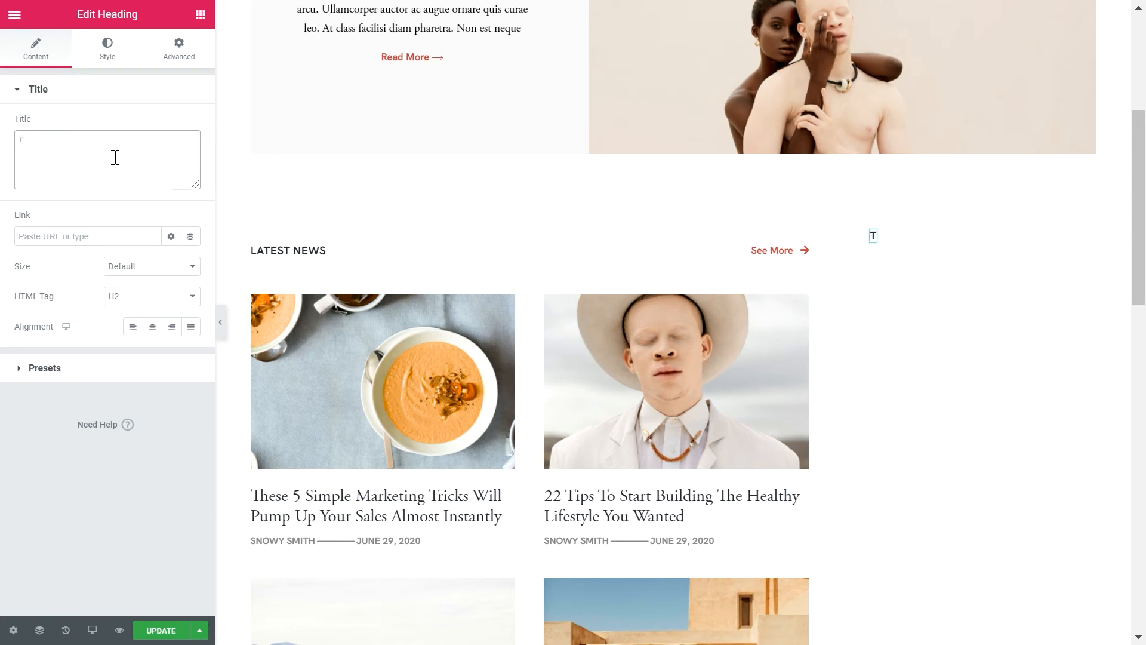
{"action": "key", "text": "Return"}
{"action": "type", "text": "LADYBUG"}
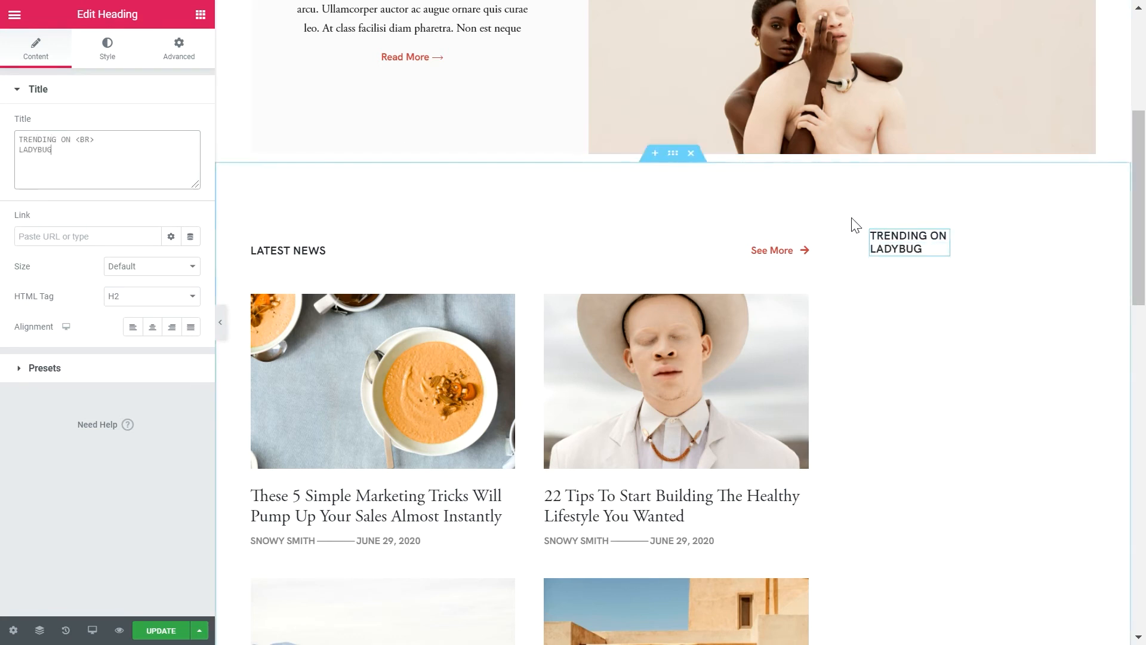
{"action": "left_click", "coordinate": [879, 238]}
{"action": "left_click", "coordinate": [178, 216]}
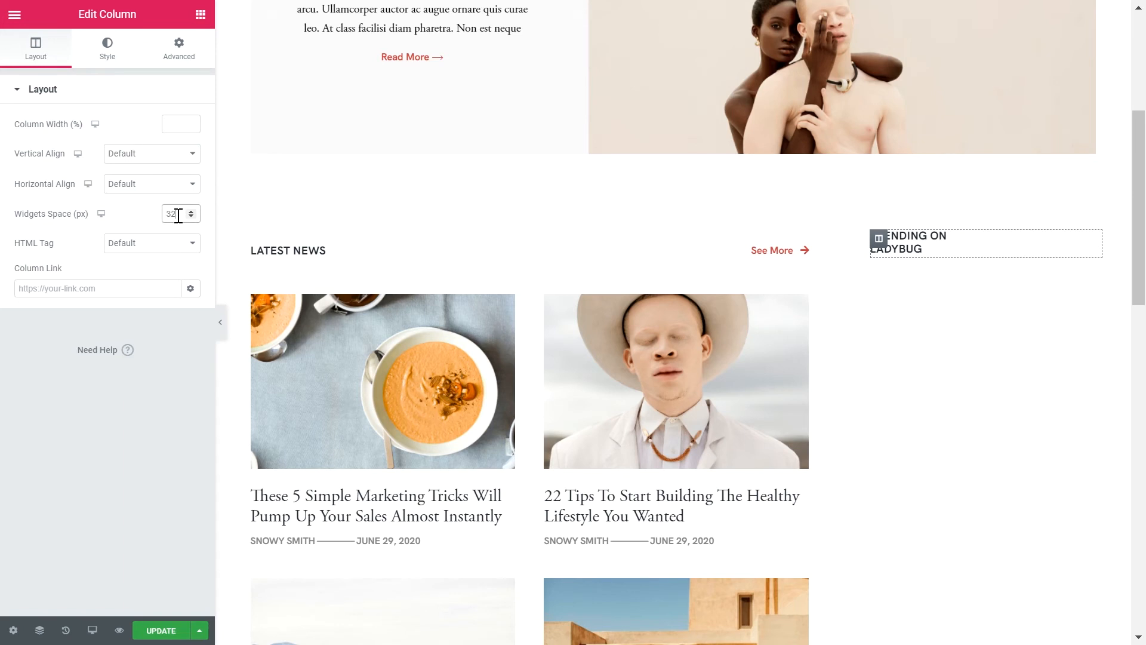
Copy the Latest News posts grid and paste it into the sidebar inner section below the TRENDING ON LADYBUG heading.
{"action": "right_click", "coordinate": [797, 303]}
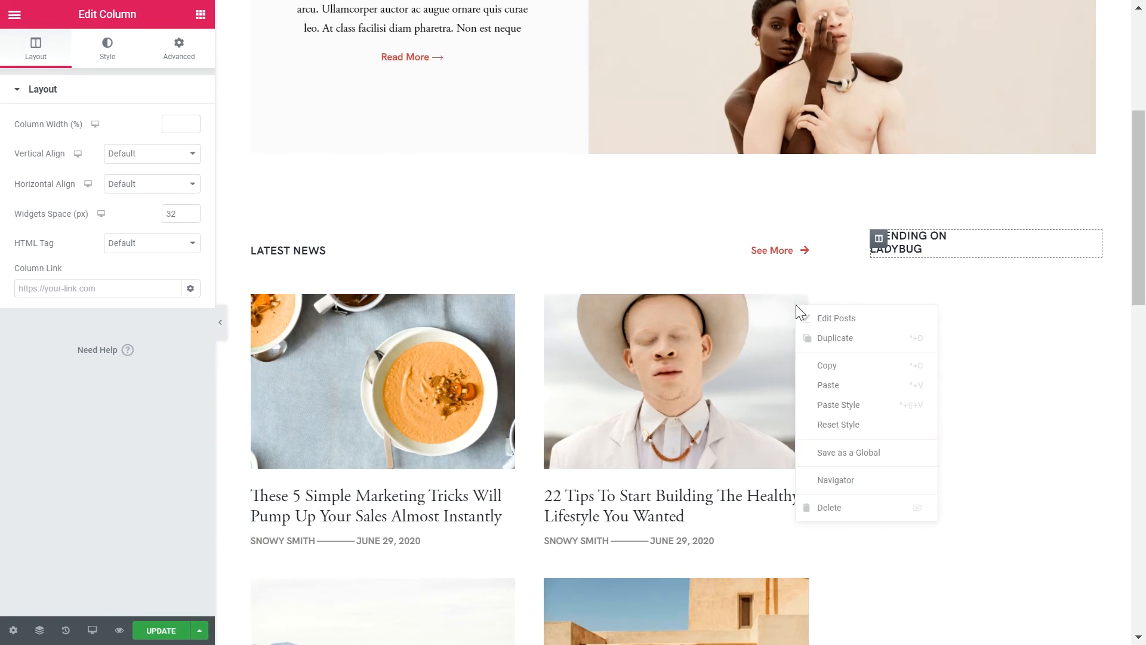
{"action": "left_click", "coordinate": [826, 370]}
{"action": "right_click", "coordinate": [915, 283]}
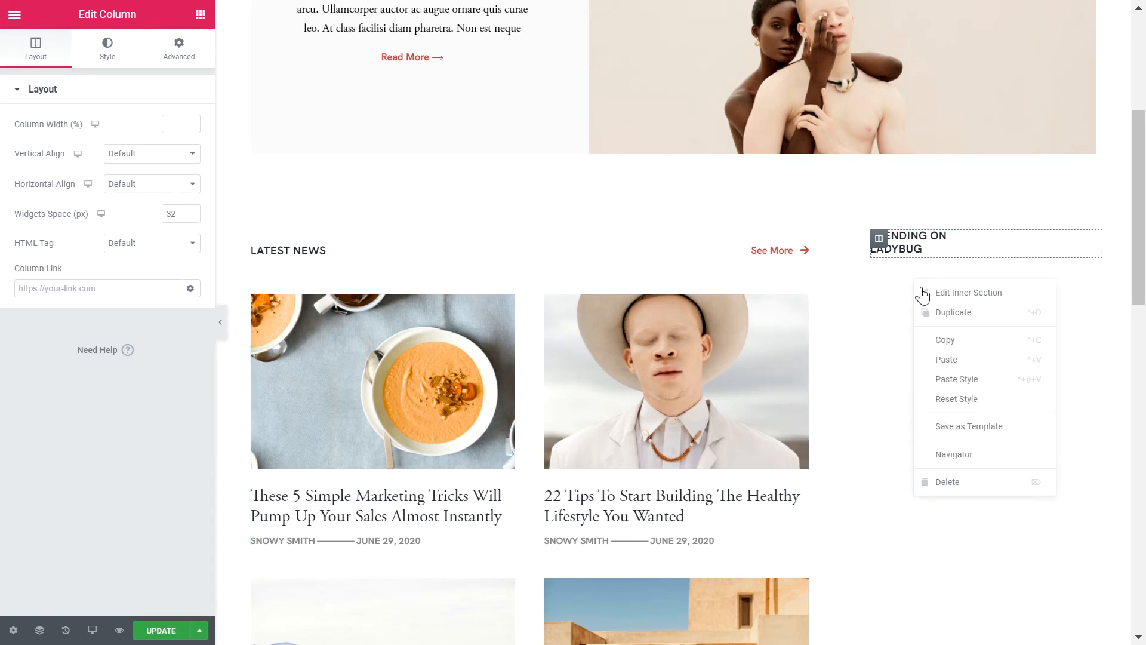
{"action": "left_click", "coordinate": [964, 361]}
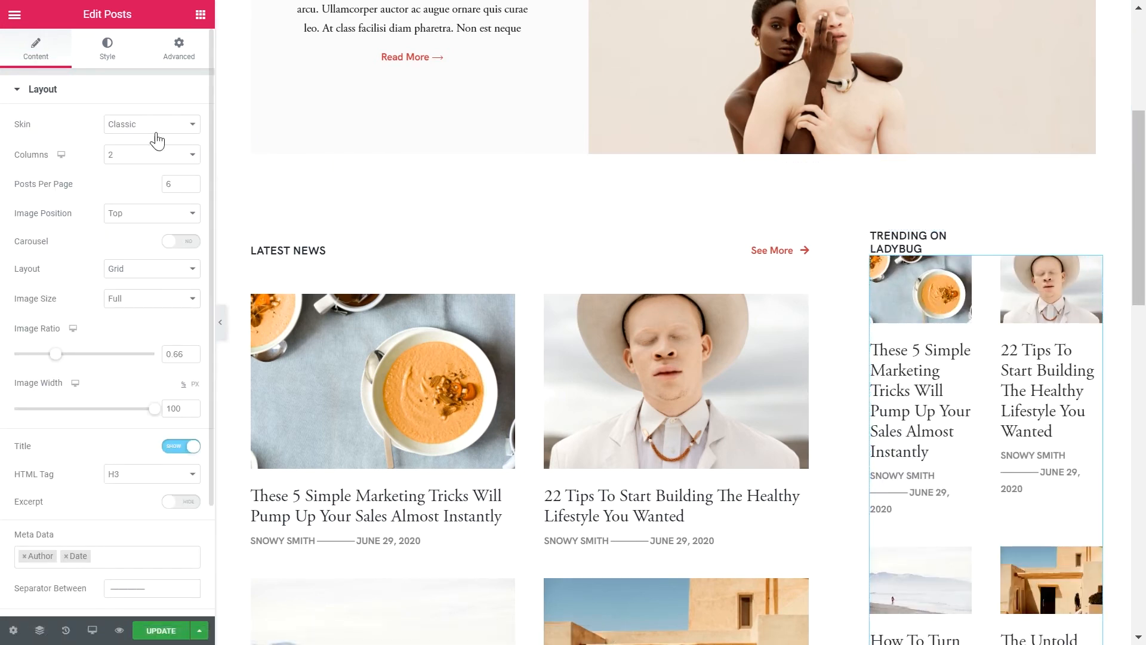
Set the sidebar posts to 1 column, 3 posts per page and image position None.
{"action": "left_click", "coordinate": [149, 154]}
{"action": "left_click", "coordinate": [137, 178]}
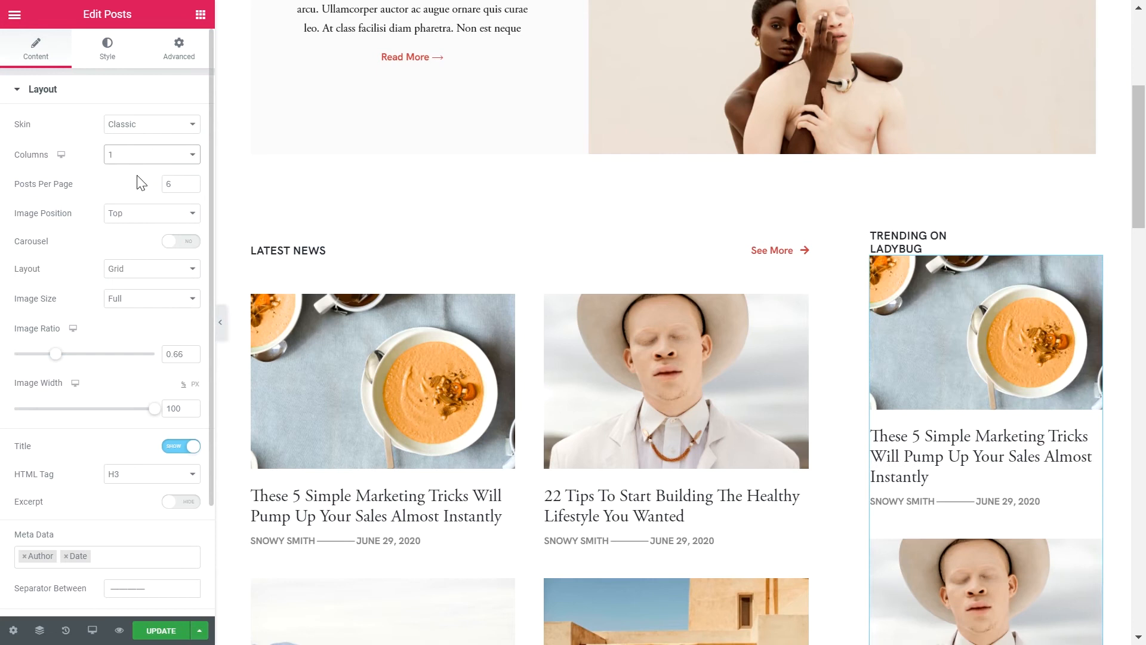
{"action": "double_click", "coordinate": [175, 185]}
{"action": "type", "text": "3"}
{"action": "left_click", "coordinate": [159, 227]}
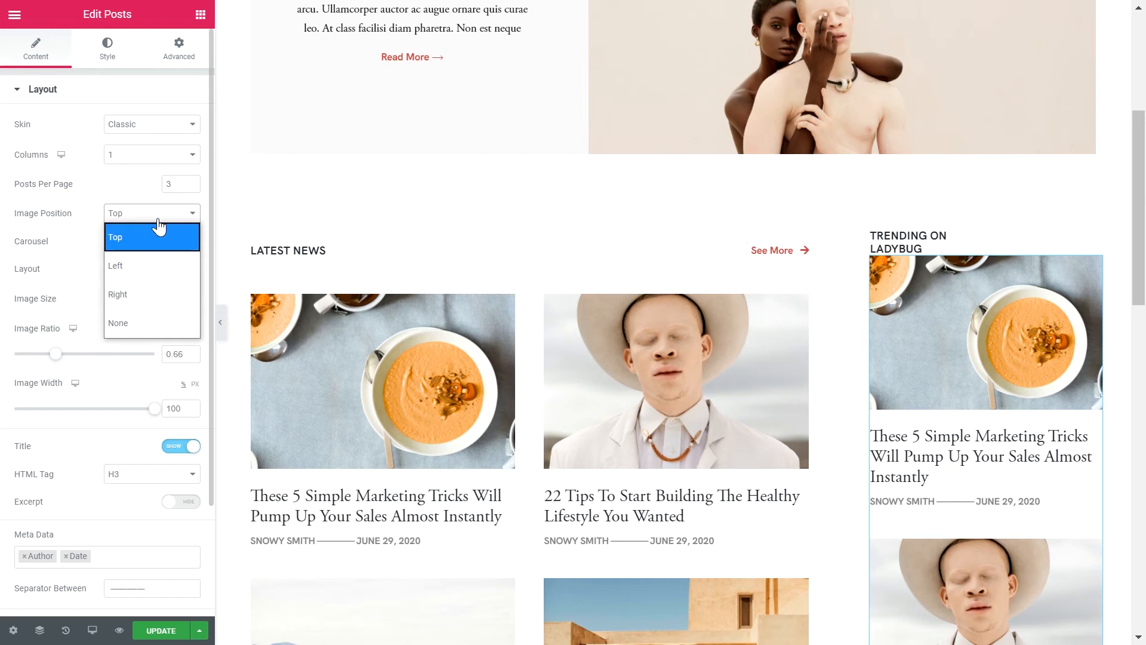
{"action": "left_click", "coordinate": [149, 323]}
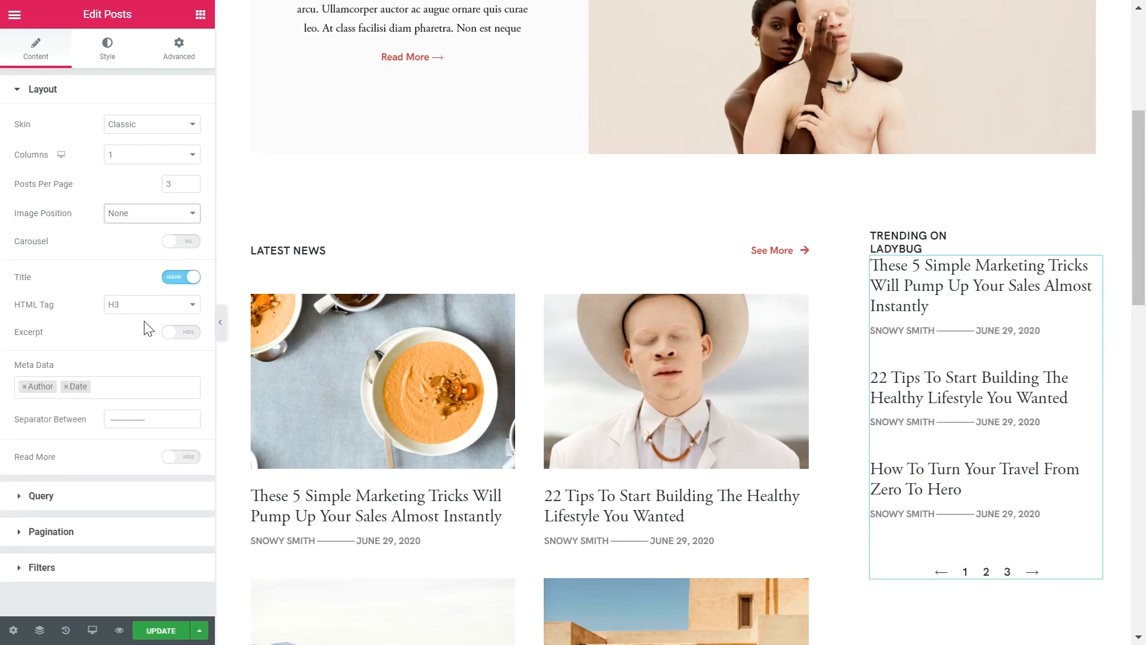
Remove Author and Date from the sidebar posts' meta data.
{"action": "left_click", "coordinate": [24, 387]}
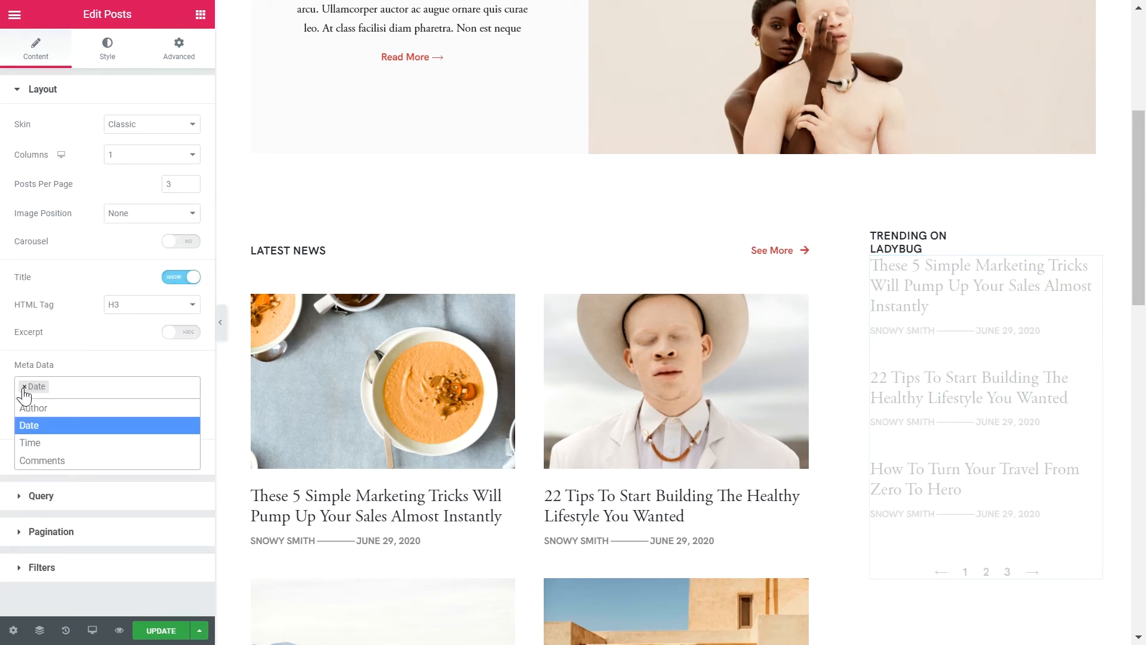
{"action": "left_click", "coordinate": [24, 386]}
{"action": "left_click", "coordinate": [111, 387]}
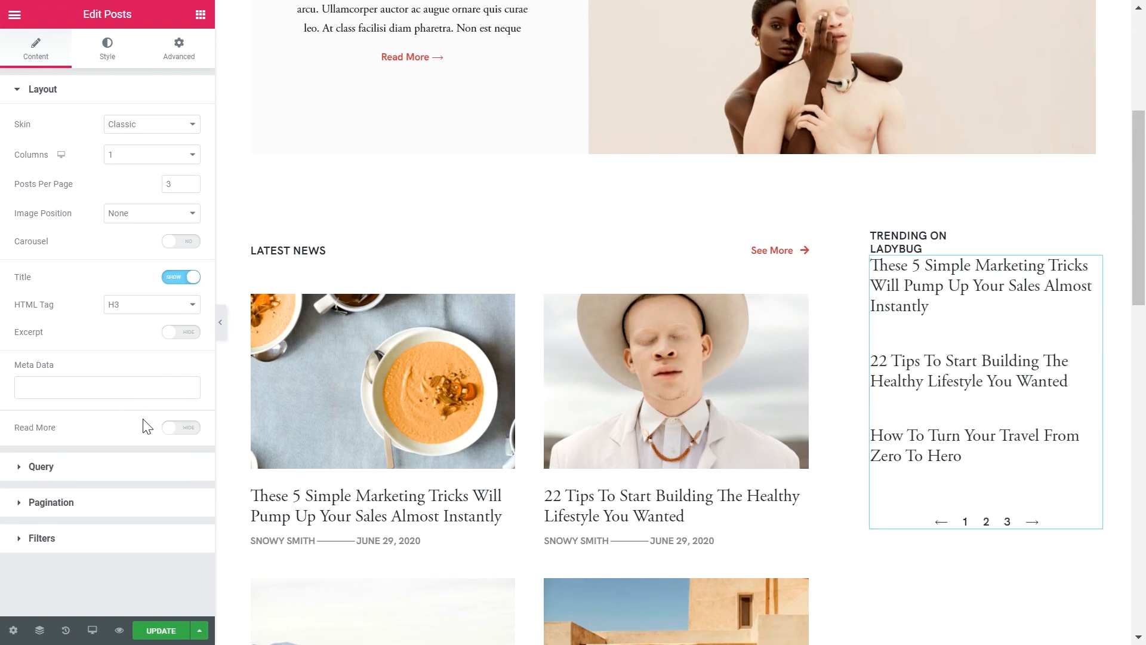
Replace the Design and Marketing terms in the sidebar posts' query with Category: Outdoors.
{"action": "left_click", "coordinate": [137, 466]}
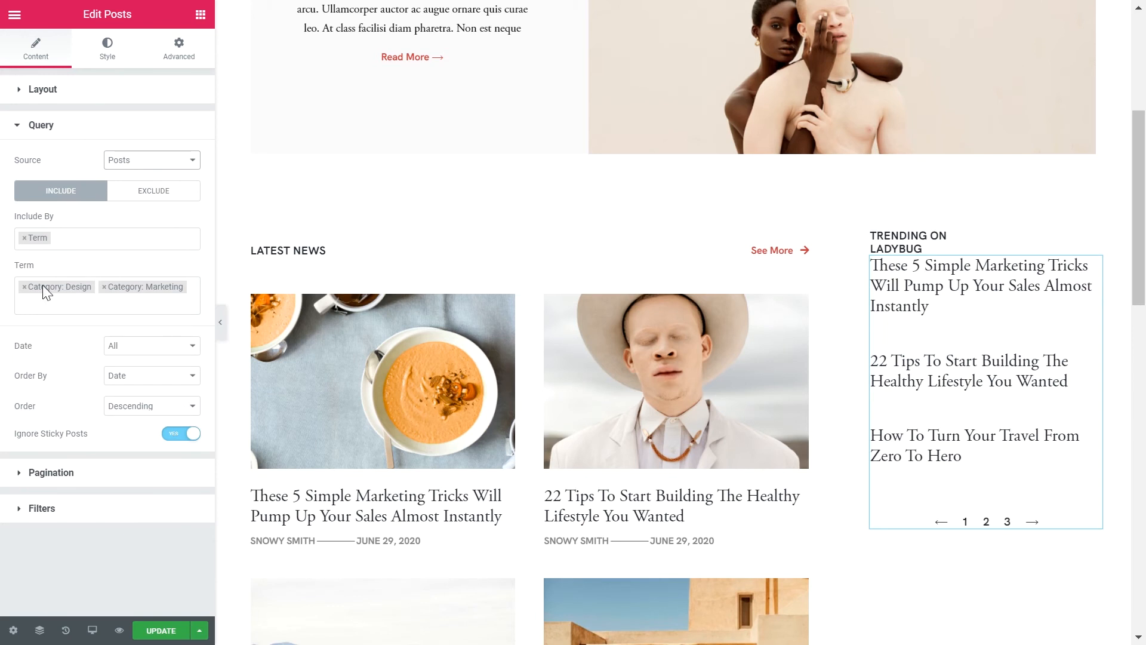
{"action": "left_click", "coordinate": [24, 286]}
{"action": "left_click", "coordinate": [25, 286]}
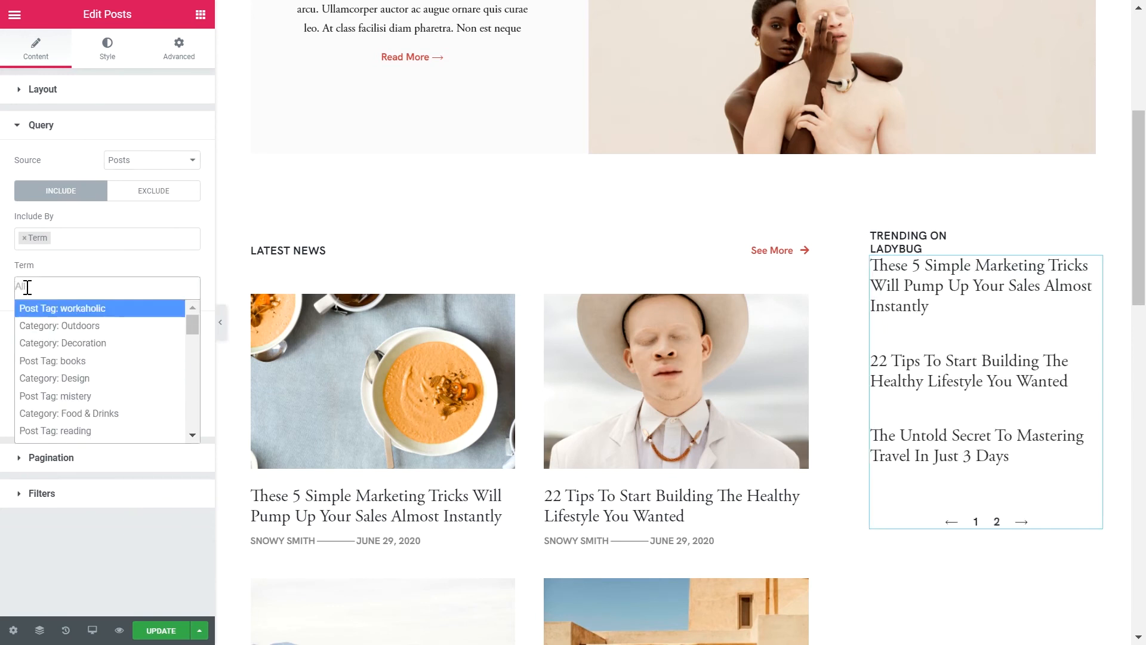
{"action": "left_click", "coordinate": [38, 287]}
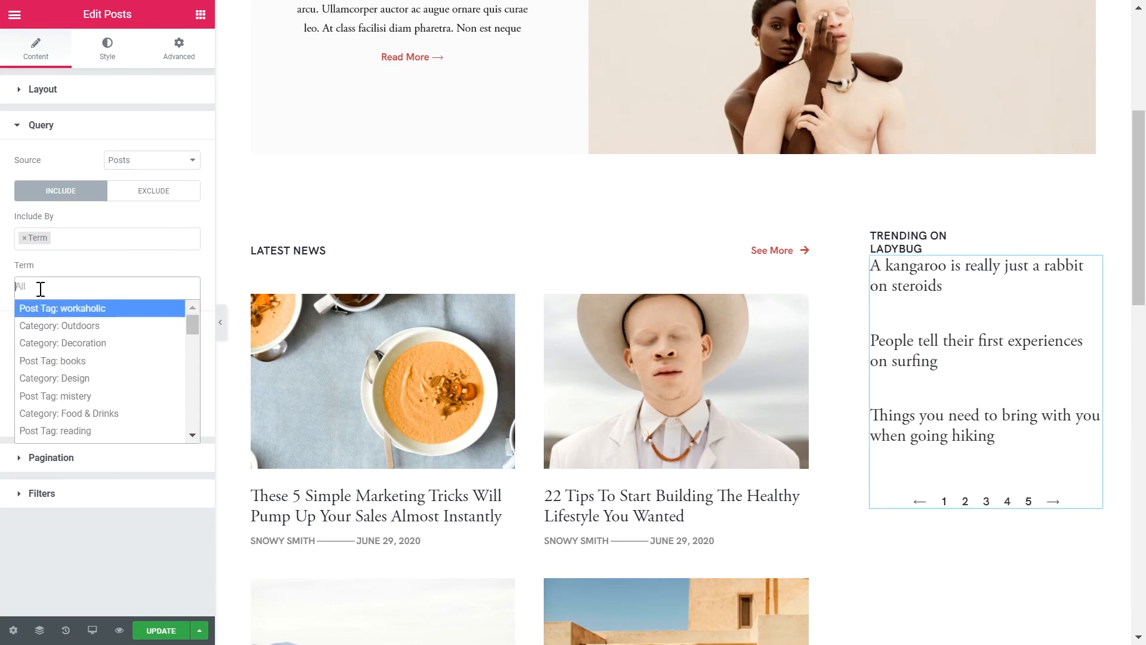
{"action": "left_click", "coordinate": [78, 327]}
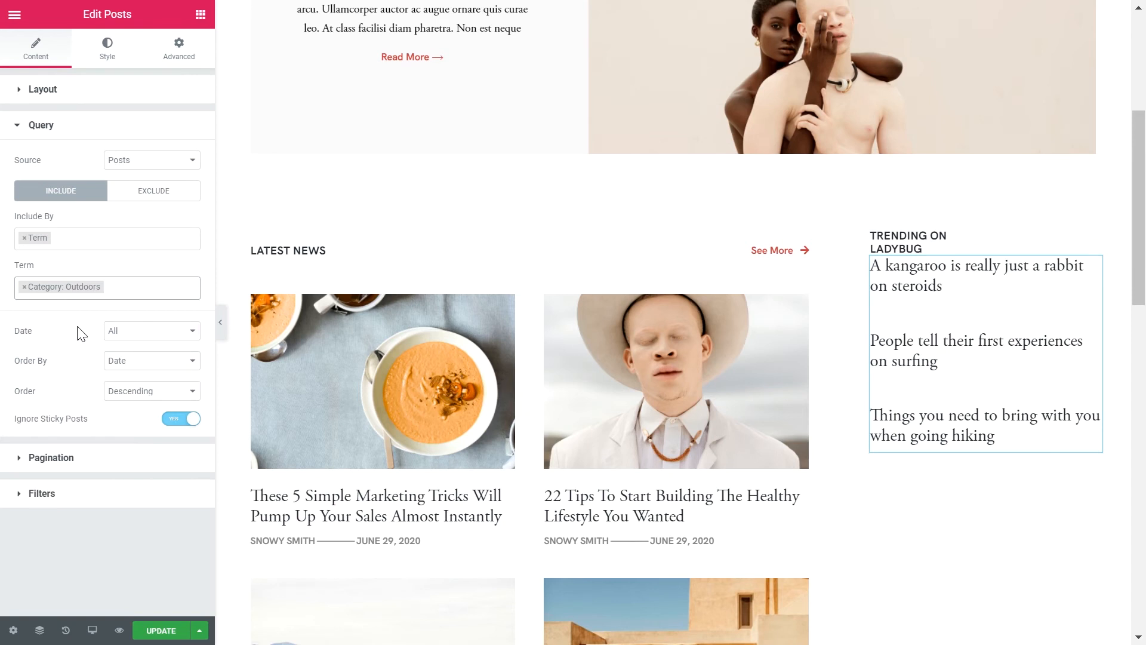
{"action": "left_click", "coordinate": [73, 136]}
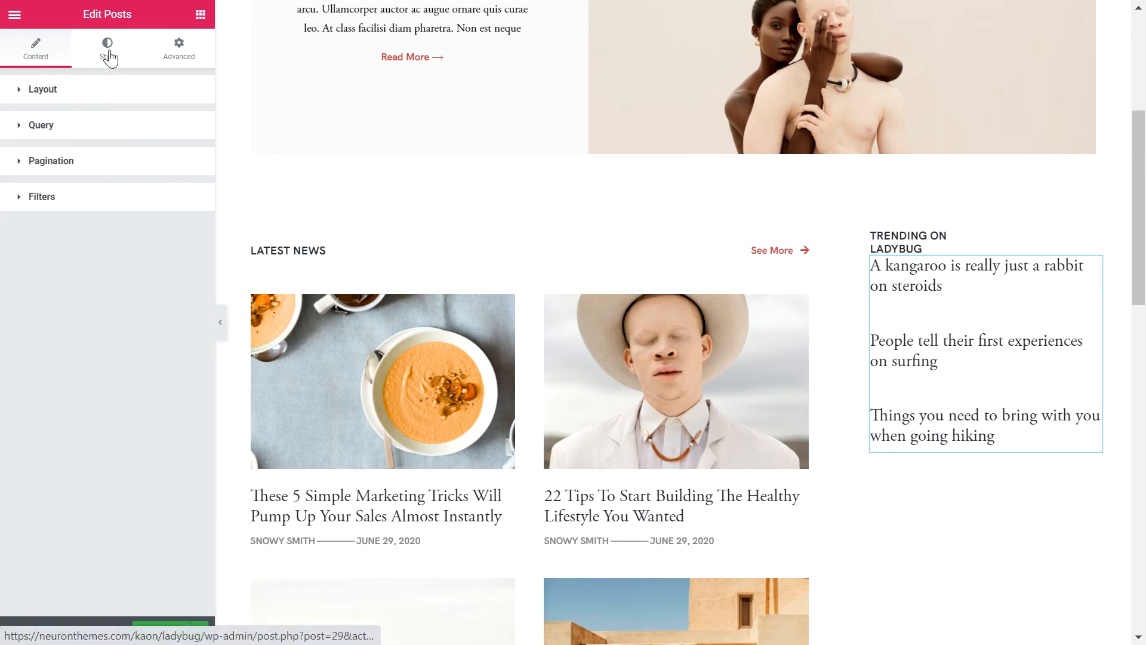
Set the sidebar posts' columns gap to 0 and row gap to 30 px.
{"action": "left_click", "coordinate": [109, 56]}
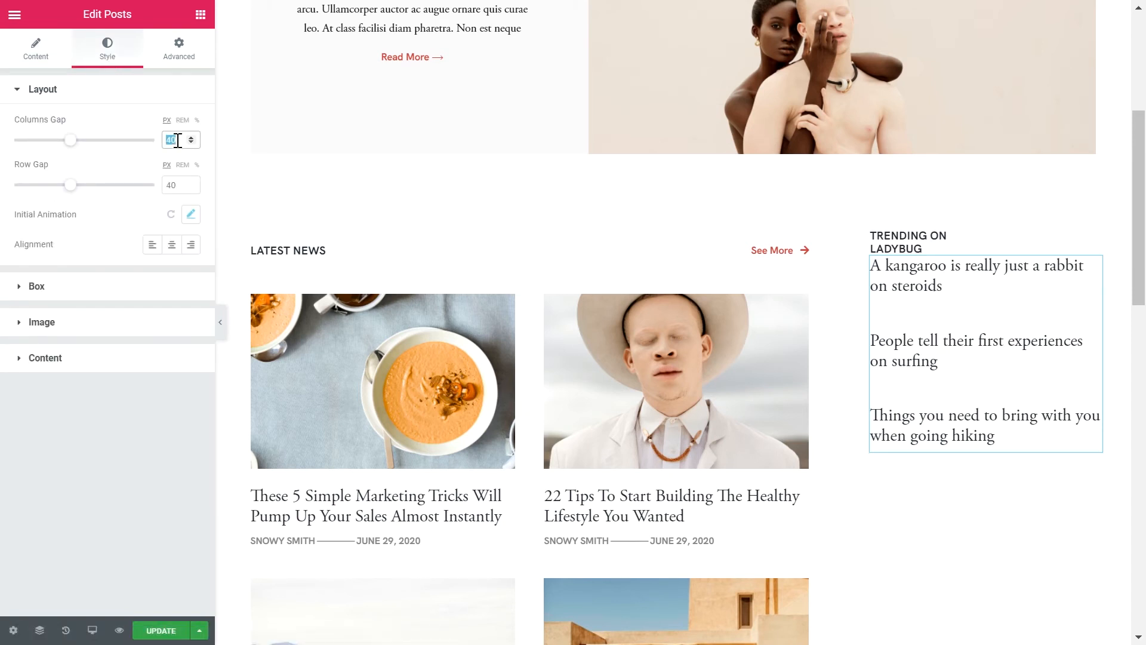
{"action": "type", "text": "0"}
{"action": "left_click", "coordinate": [173, 182]}
{"action": "type", "text": "30"}
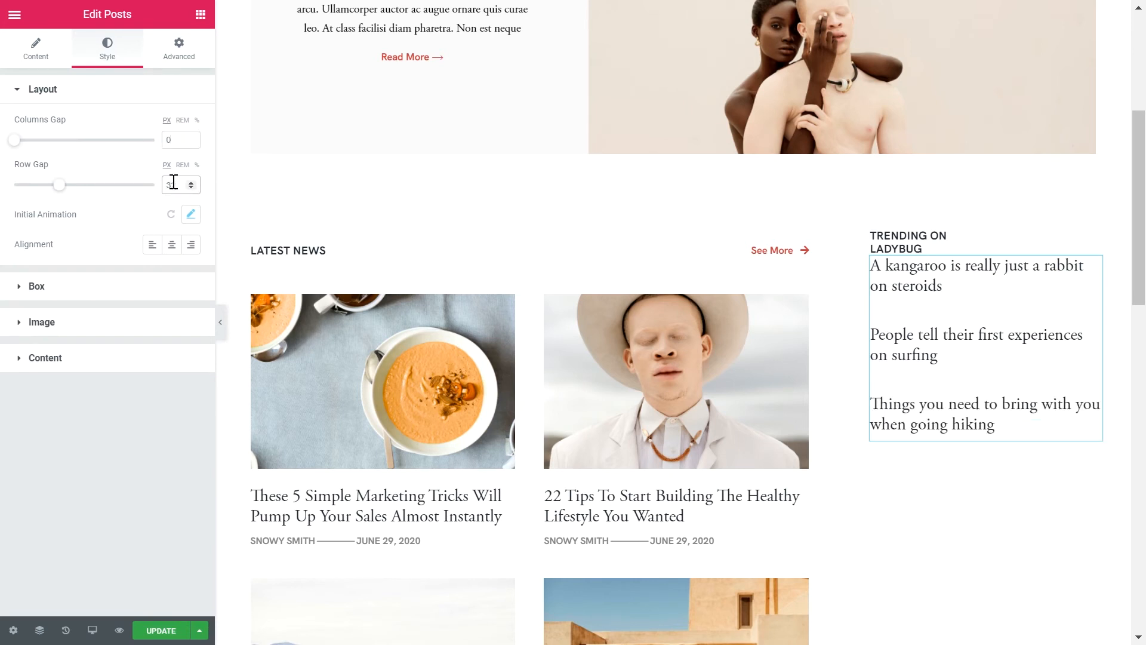
Set the title spacing of the sidebar posts to 0 and reset their meta typography to default.
{"action": "left_click", "coordinate": [74, 341]}
{"action": "left_click", "coordinate": [74, 360]}
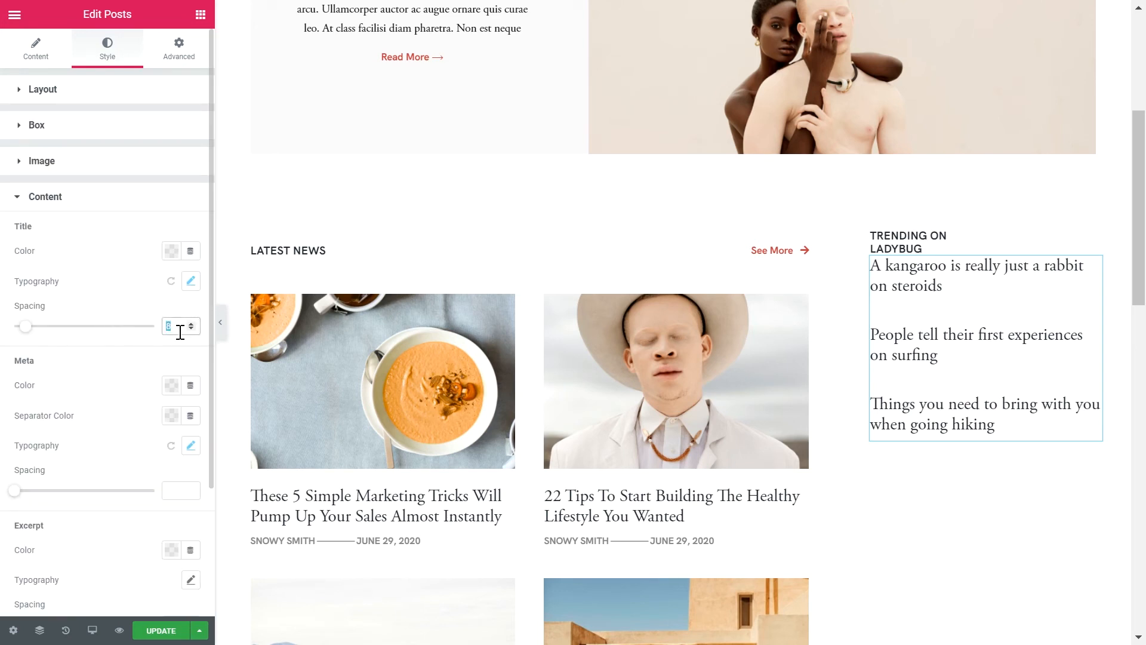
{"action": "type", "text": "0"}
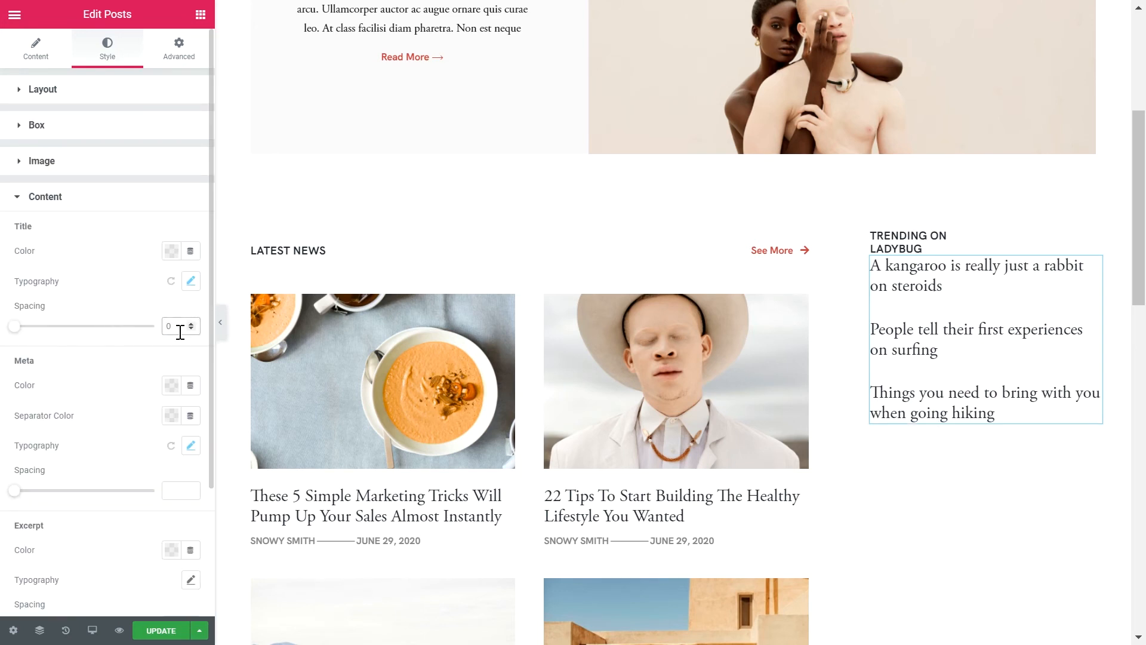
{"action": "left_click", "coordinate": [172, 452]}
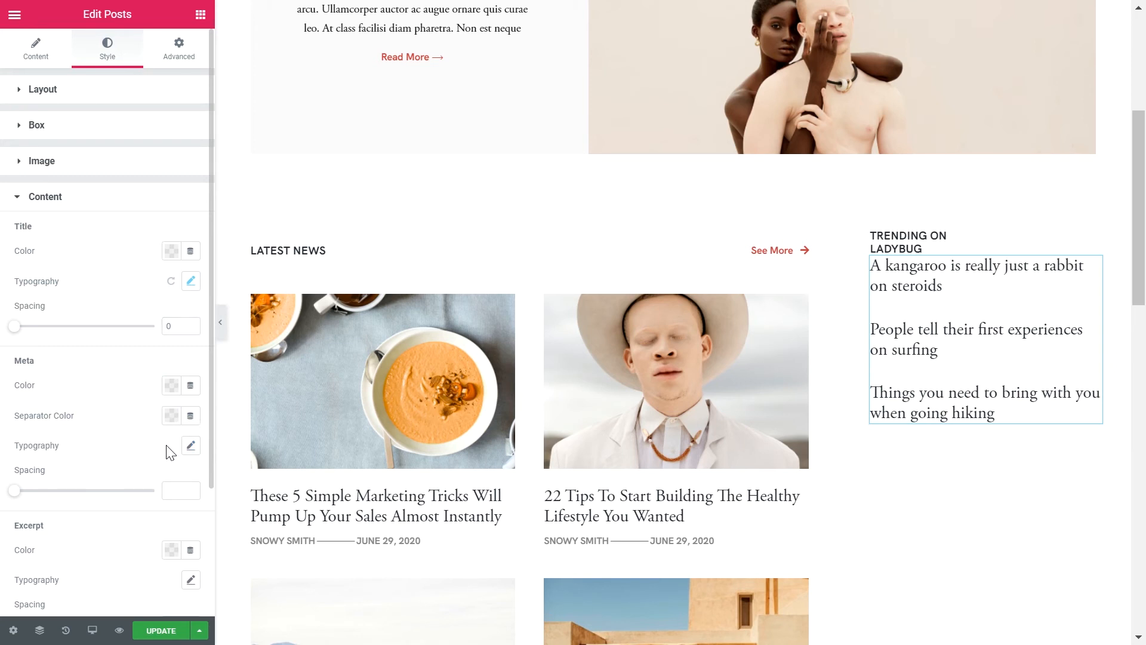
{"action": "left_click", "coordinate": [77, 198]}
Change the TRENDING ON LADYBUG heading's positioning width from inline so it takes its own line above the posts.
{"action": "left_click", "coordinate": [200, 15]}
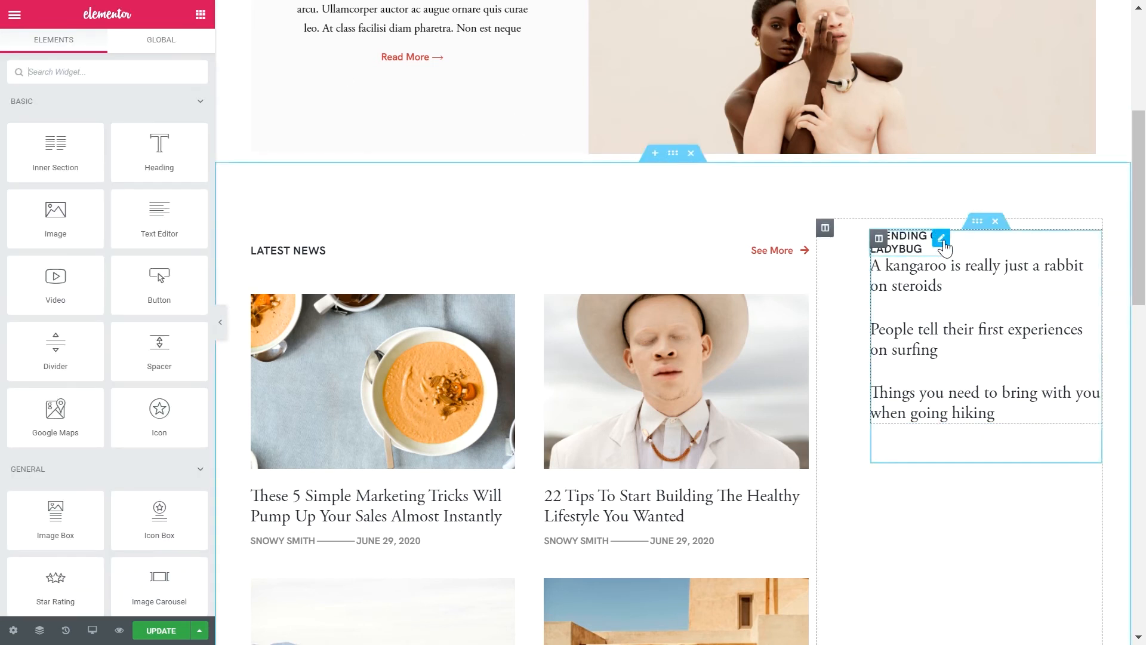
{"action": "left_click", "coordinate": [942, 236]}
{"action": "left_click", "coordinate": [181, 58]}
{"action": "left_click", "coordinate": [86, 471]}
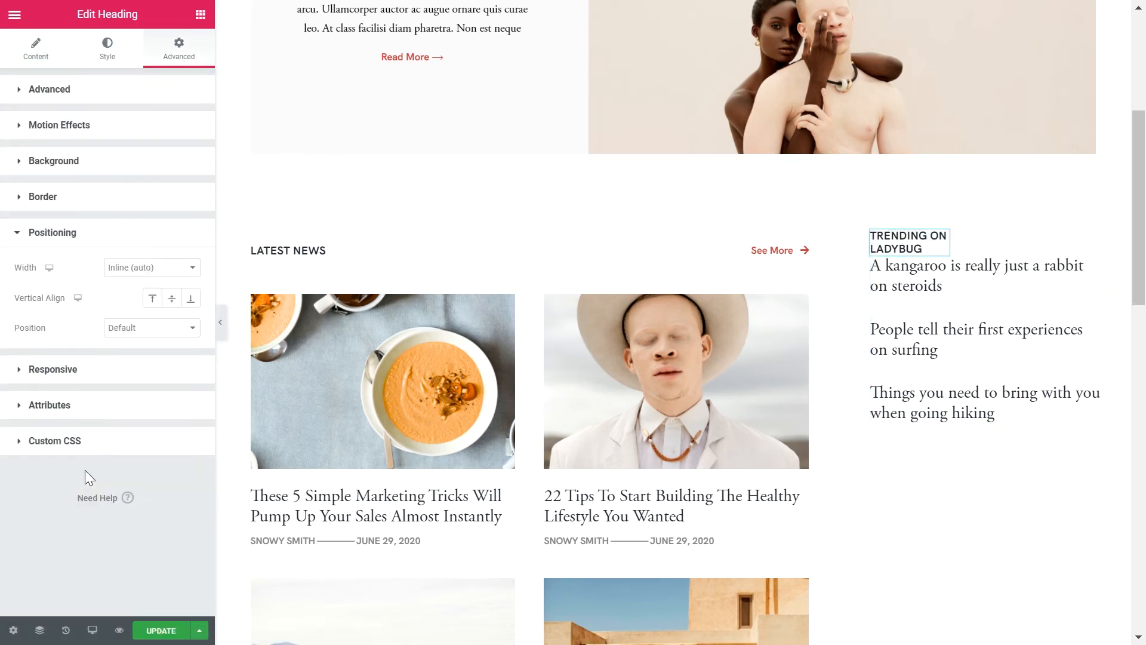
{"action": "left_click", "coordinate": [127, 268]}
{"action": "left_click", "coordinate": [141, 298]}
{"action": "left_click", "coordinate": [200, 14]}
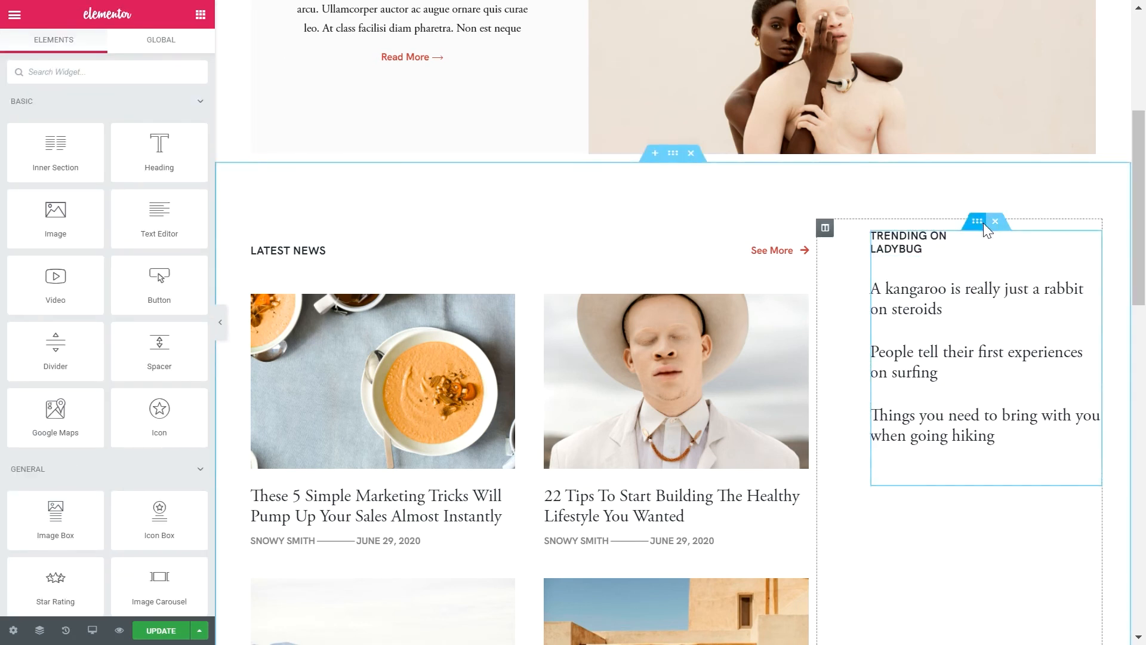
Duplicate the sidebar inner section and change the copy's heading title to FOLLOW US.
{"action": "right_click", "coordinate": [986, 227]}
{"action": "left_click", "coordinate": [1014, 256]}
{"action": "left_click", "coordinate": [908, 494]}
{"action": "left_click", "coordinate": [81, 146]}
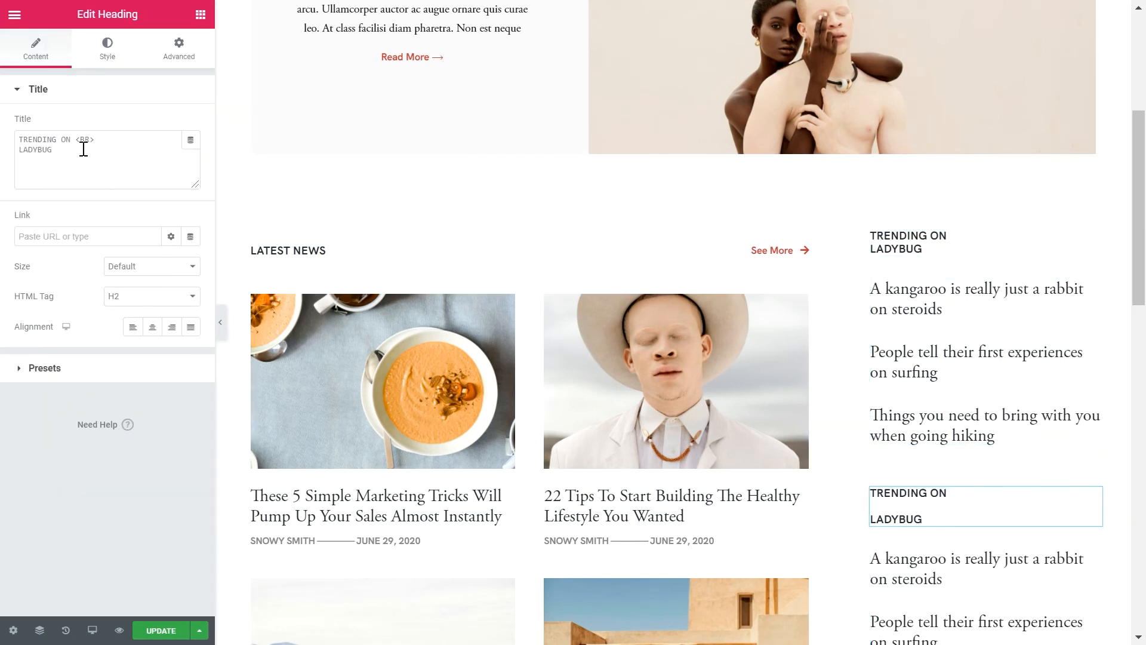
{"action": "key", "text": "ctrl+a"}
{"action": "type", "text": "FOLLOW US"}
Delete the posts list from the duplicated inner section and add a Social Icons widget under the FOLLOW US heading.
{"action": "right_click", "coordinate": [1074, 537]}
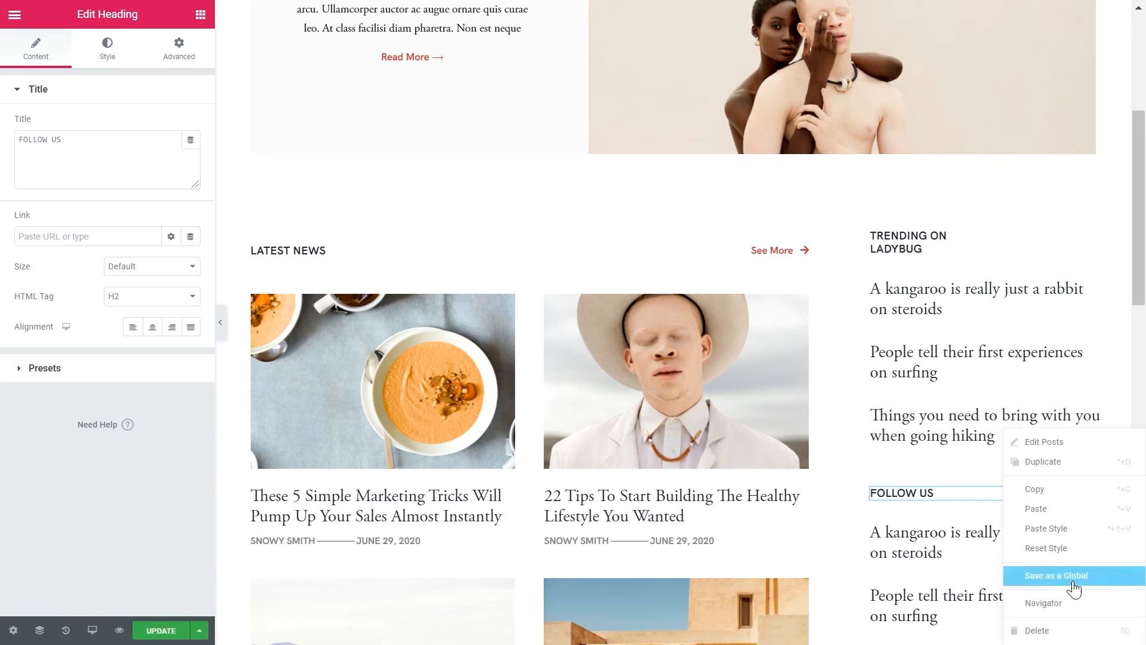
{"action": "left_click", "coordinate": [1020, 628]}
{"action": "scroll", "coordinate": [1140, 418], "scroll_direction": "down", "scroll_amount": 2}
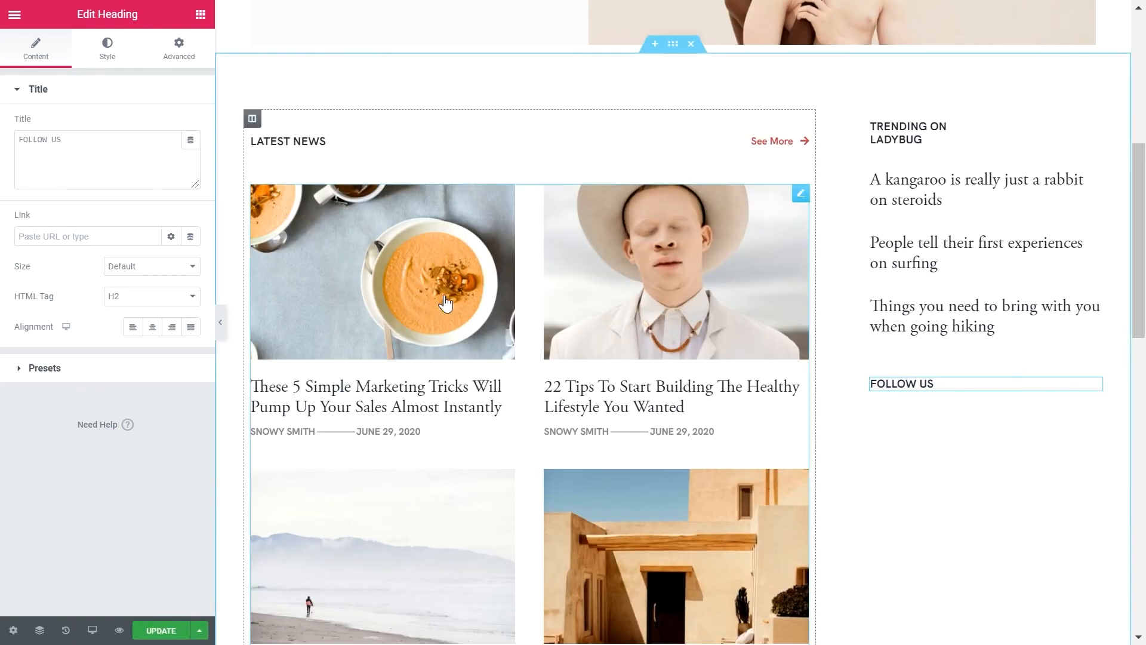
{"action": "left_click", "coordinate": [200, 27]}
{"action": "left_click", "coordinate": [77, 66]}
{"action": "type", "text": "social"}
{"action": "left_click_drag", "start_coordinate": [48, 119], "coordinate": [901, 392]}
Replace the Youtube item's icon in the social icons with the Instagram icon from the icon library.
{"action": "left_click", "coordinate": [53, 216]}
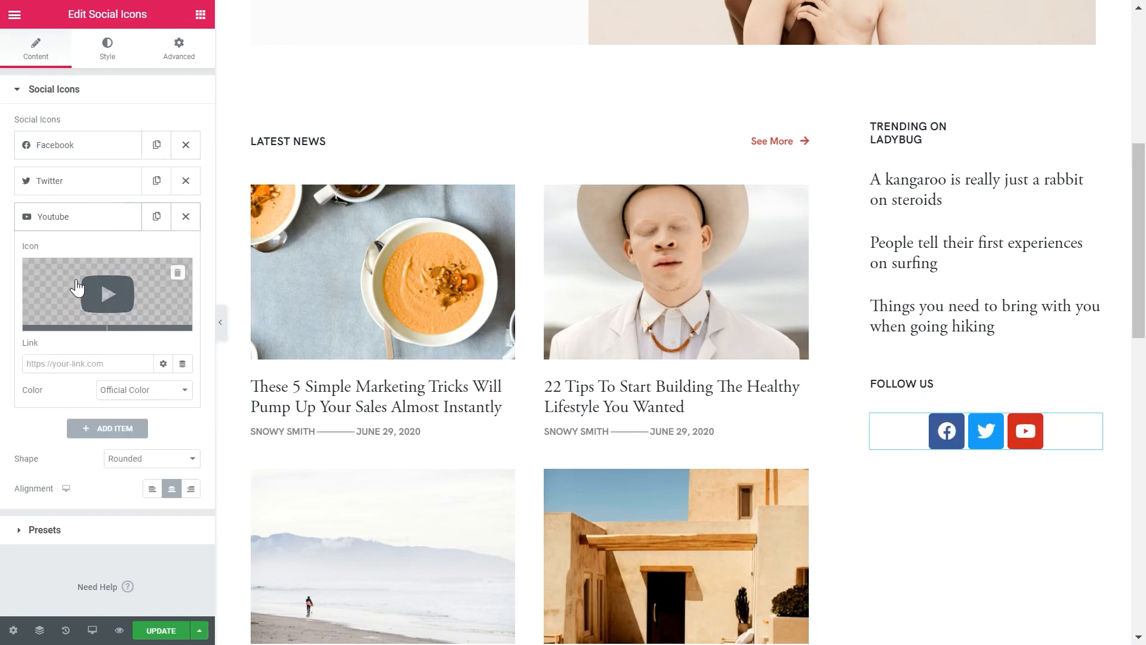
{"action": "left_click", "coordinate": [149, 286]}
{"action": "left_click", "coordinate": [462, 103]}
{"action": "type", "text": "insta"}
{"action": "left_click", "coordinate": [454, 209]}
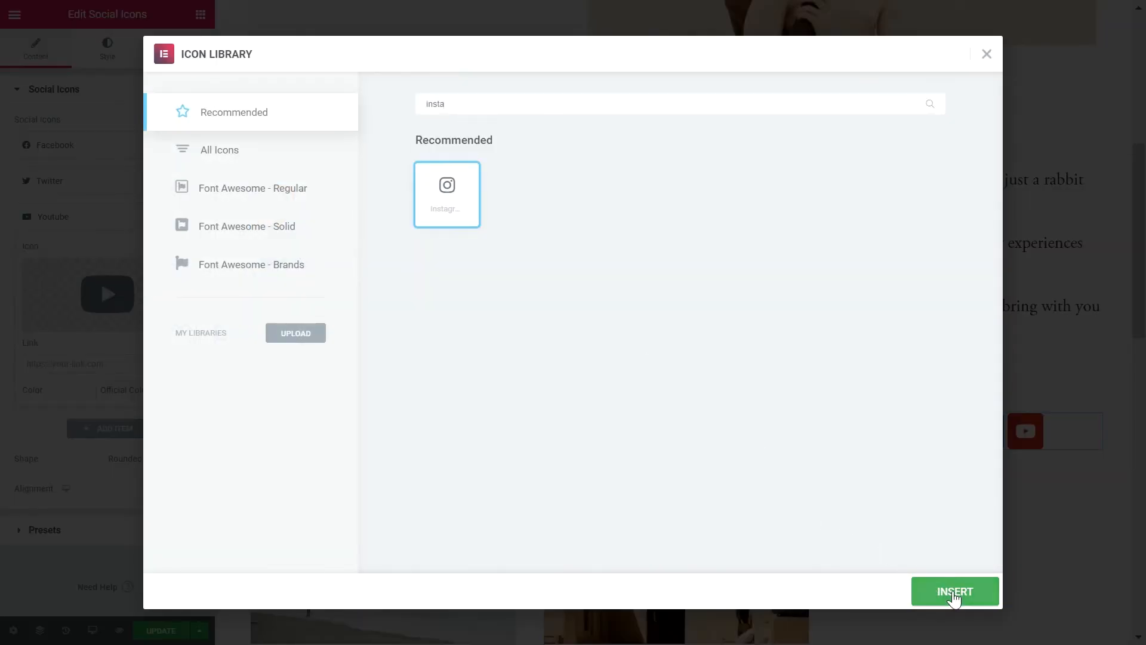
{"action": "left_click", "coordinate": [953, 591]}
Replace the Facebook item's round icon with the Facebook F icon, chosen from all icons in the icon library.
{"action": "left_click", "coordinate": [55, 145]}
{"action": "left_click", "coordinate": [108, 222]}
{"action": "left_click", "coordinate": [251, 157]}
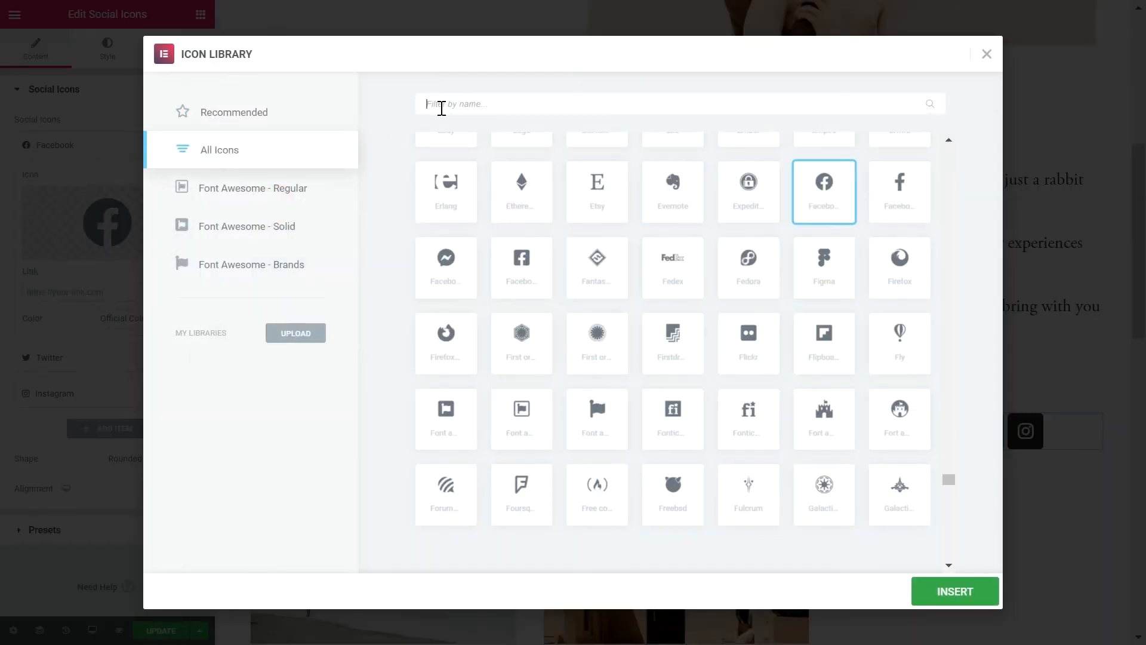
{"action": "left_click", "coordinate": [439, 105]}
{"action": "type", "text": "fa"}
{"action": "left_click", "coordinate": [515, 254]}
{"action": "left_click", "coordinate": [923, 588]}
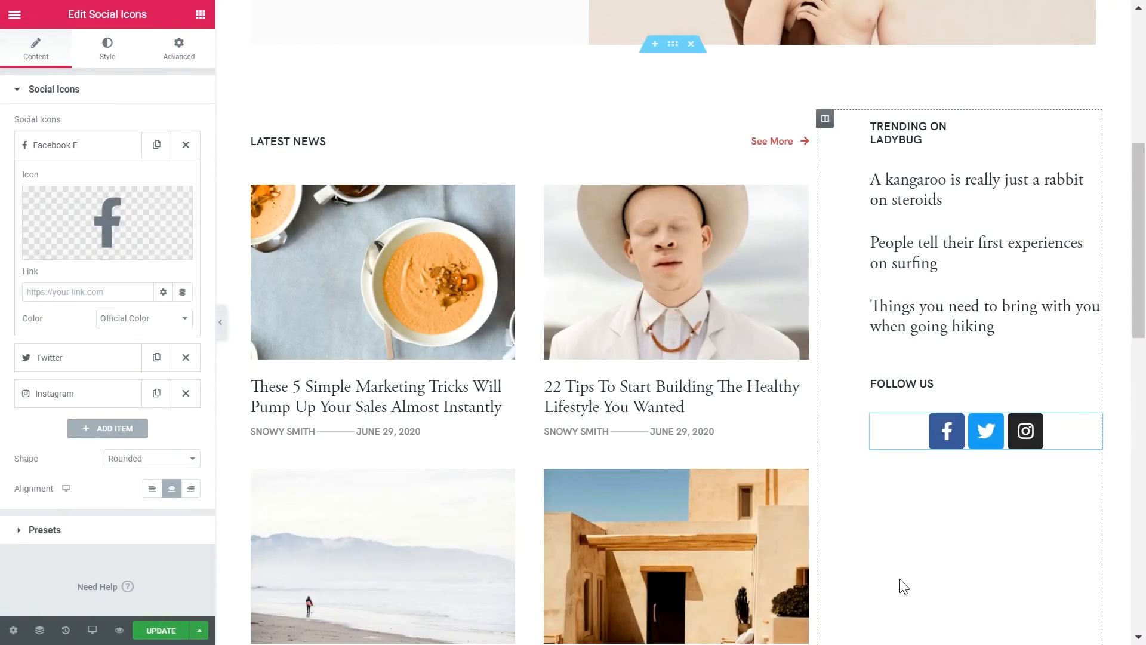
Left-align the FOLLOW US social icons and give them custom colors, with a fully transparent primary and a black secondary color.
{"action": "left_click", "coordinate": [55, 145]}
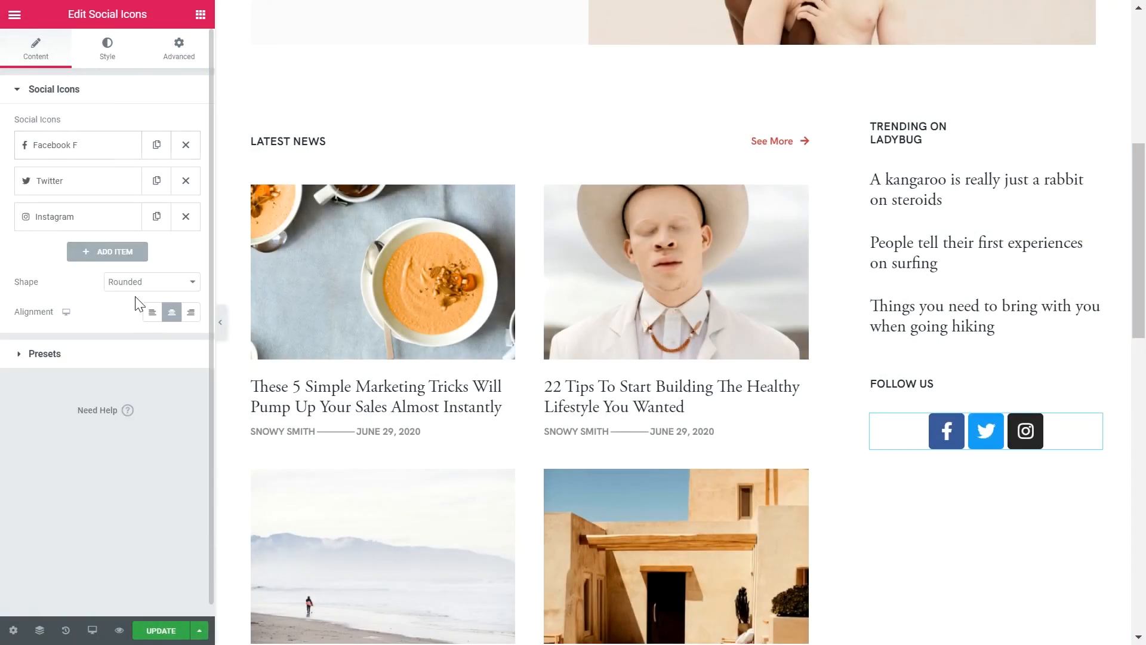
{"action": "left_click", "coordinate": [152, 312]}
{"action": "left_click", "coordinate": [101, 51]}
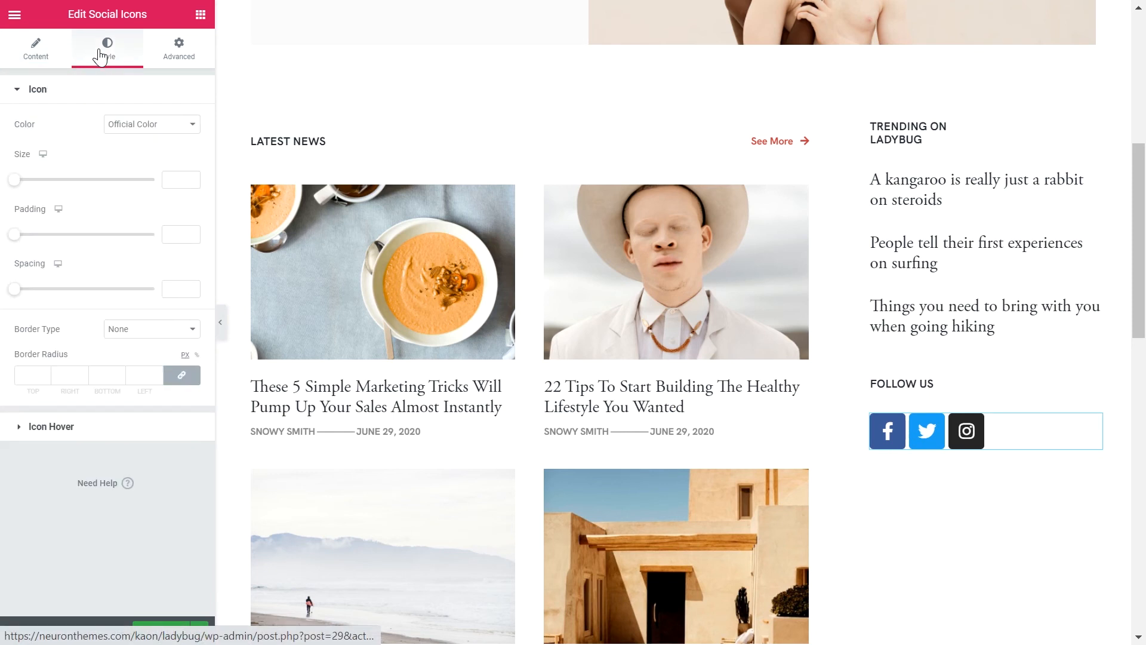
{"action": "left_click", "coordinate": [123, 125]}
{"action": "left_click", "coordinate": [127, 173]}
{"action": "left_click", "coordinate": [172, 154]}
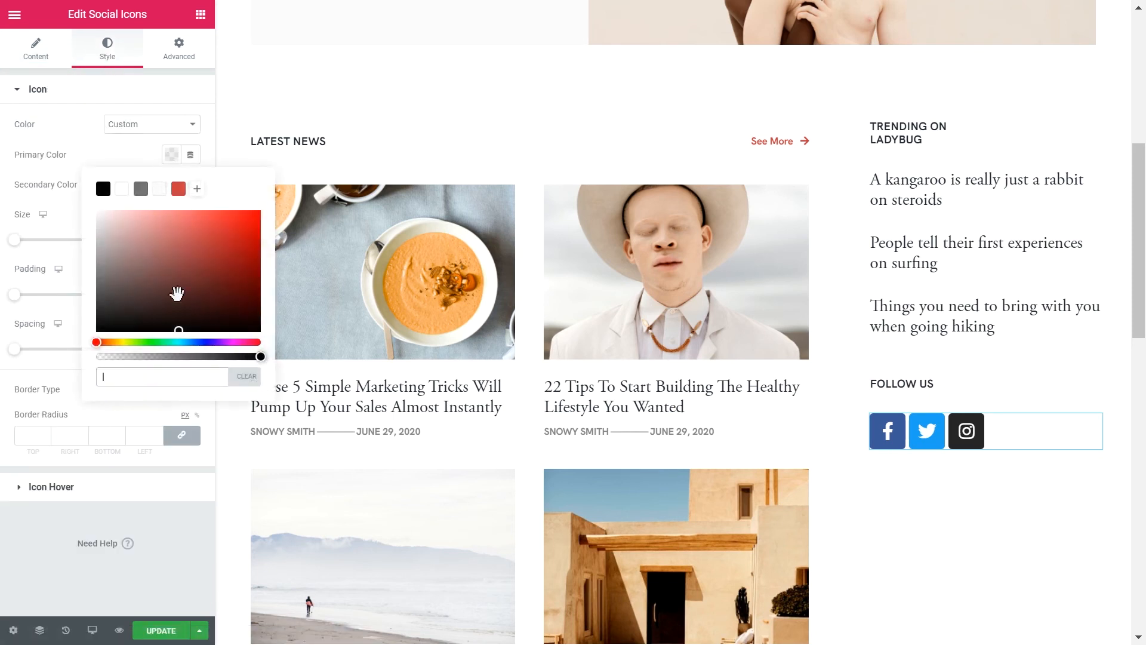
{"action": "left_click_drag", "start_coordinate": [258, 355], "coordinate": [95, 359]}
{"action": "left_click", "coordinate": [134, 146]}
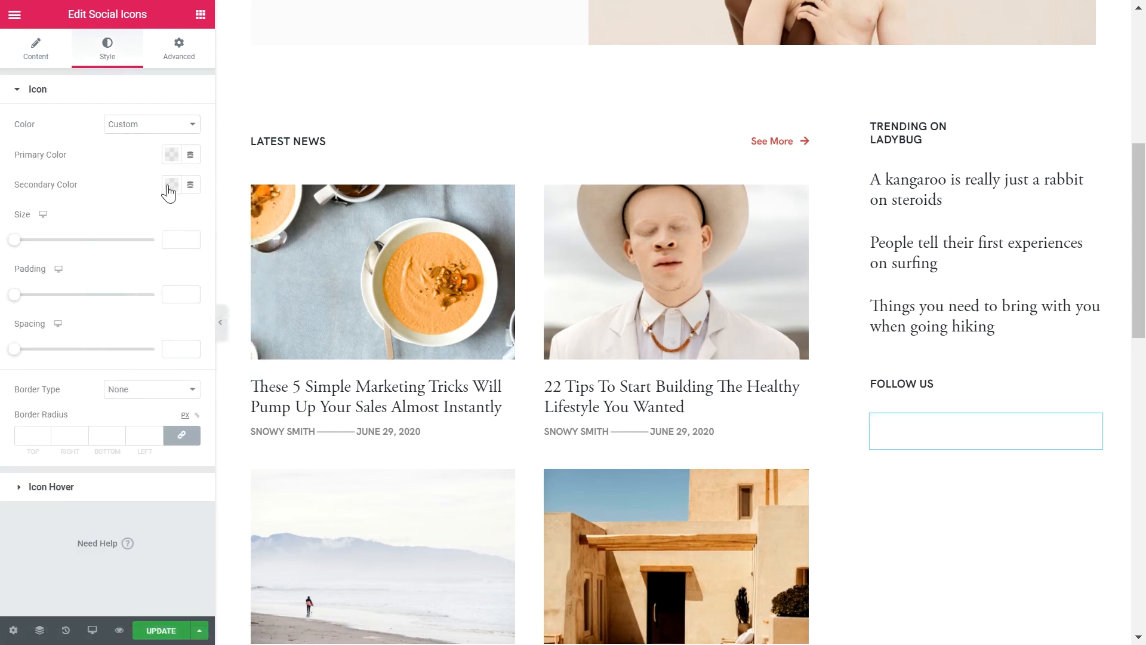
{"action": "left_click", "coordinate": [170, 185]}
{"action": "left_click", "coordinate": [98, 222]}
{"action": "left_click", "coordinate": [110, 179]}
Set the social icons' size to 18, padding to 0 and spacing to 25.
{"action": "left_click", "coordinate": [172, 239]}
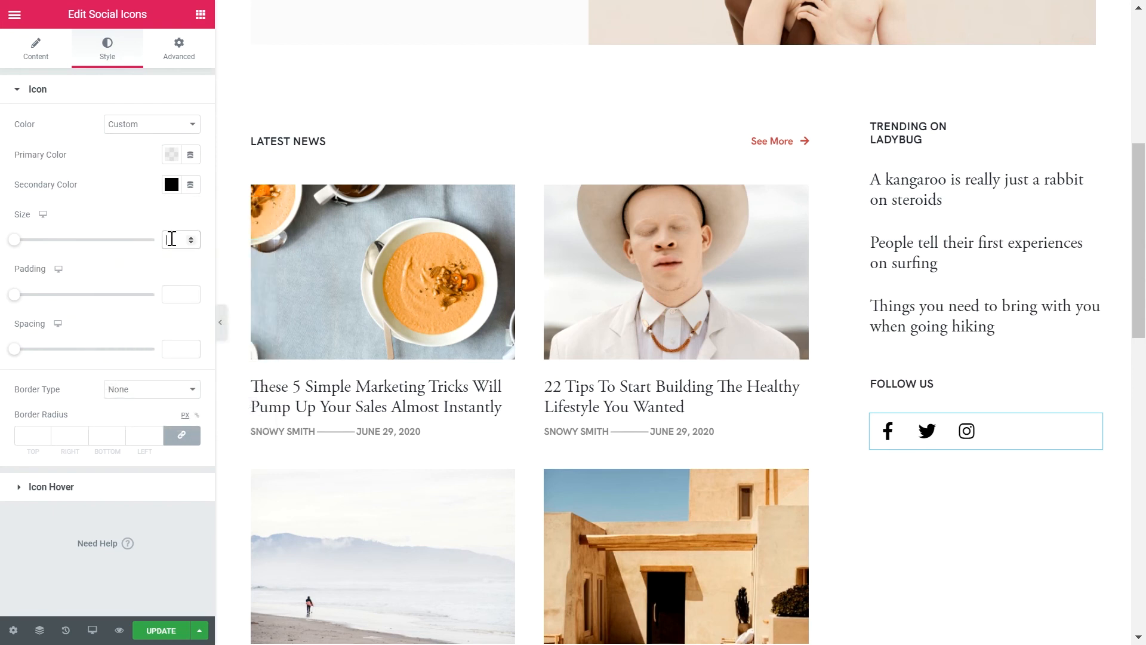
{"action": "type", "text": "18"}
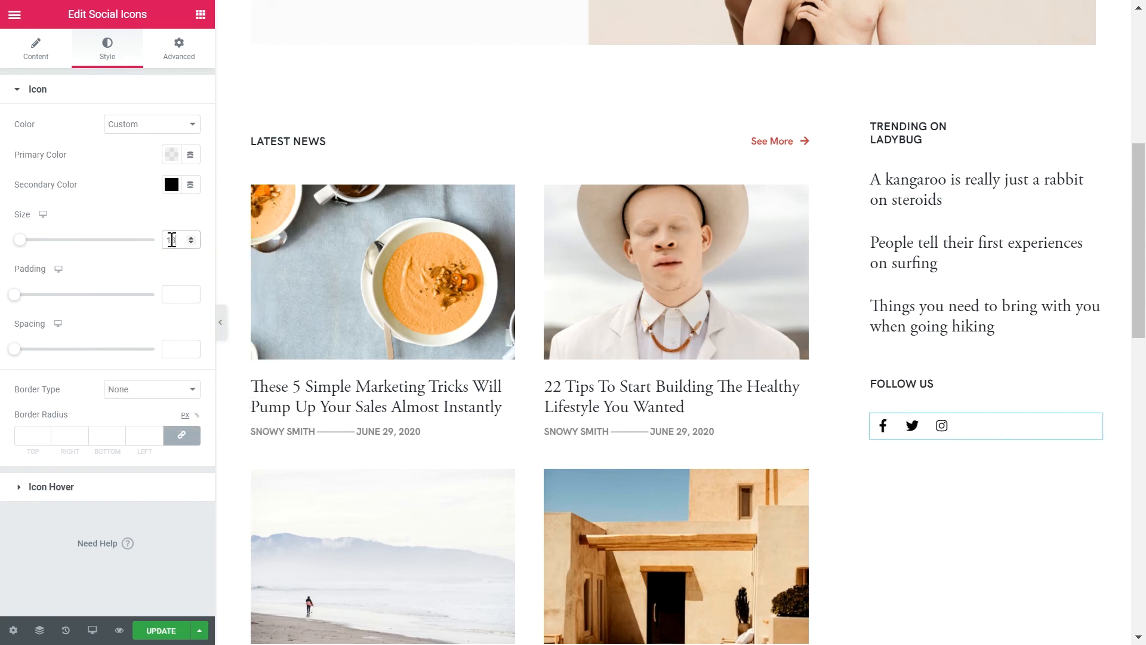
{"action": "left_click", "coordinate": [172, 291]}
{"action": "type", "text": "0"}
{"action": "left_click", "coordinate": [172, 345]}
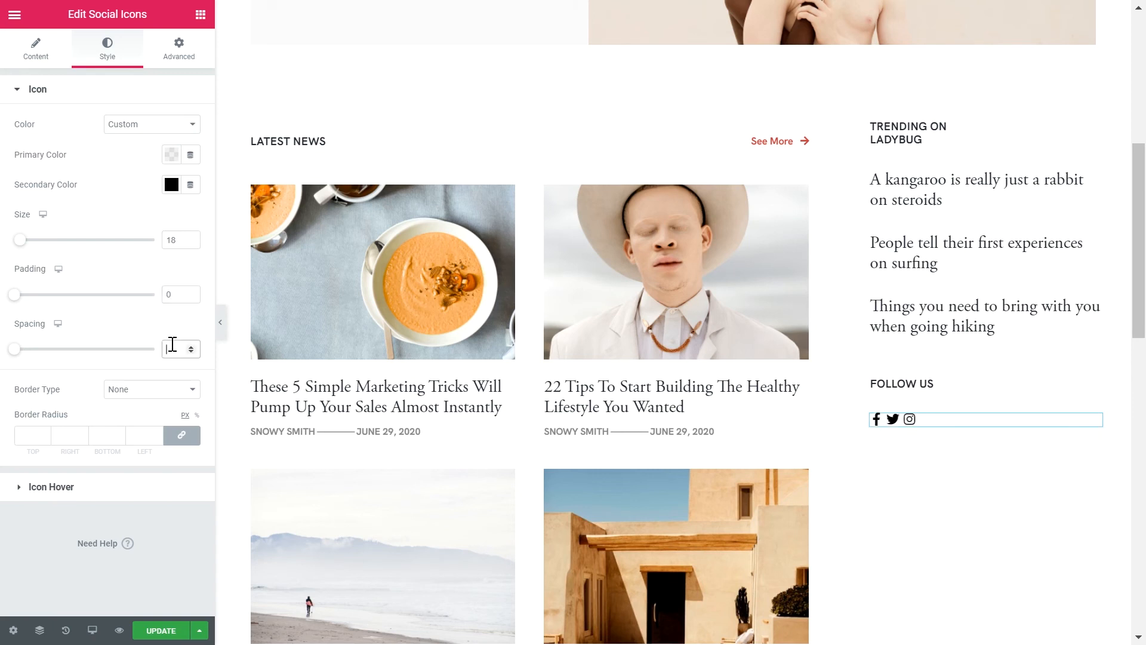
{"action": "type", "text": "25"}
Add an Image widget to the sidebar and place it below the FOLLOW US social icons.
{"action": "left_click", "coordinate": [201, 14]}
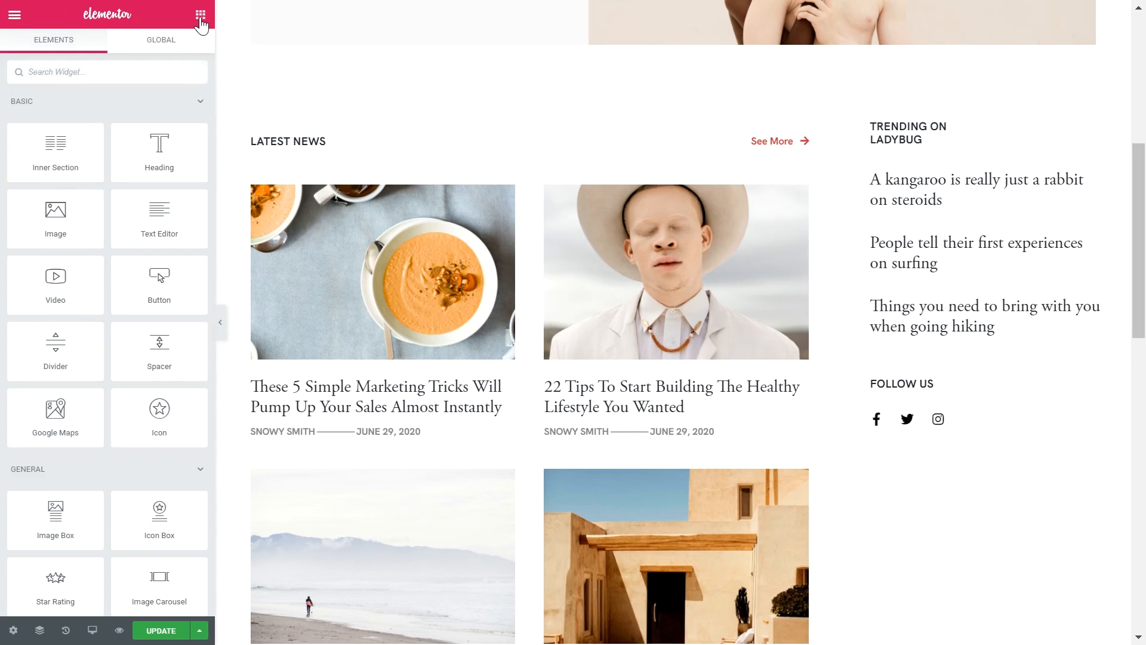
{"action": "left_click_drag", "start_coordinate": [57, 227], "coordinate": [908, 358]}
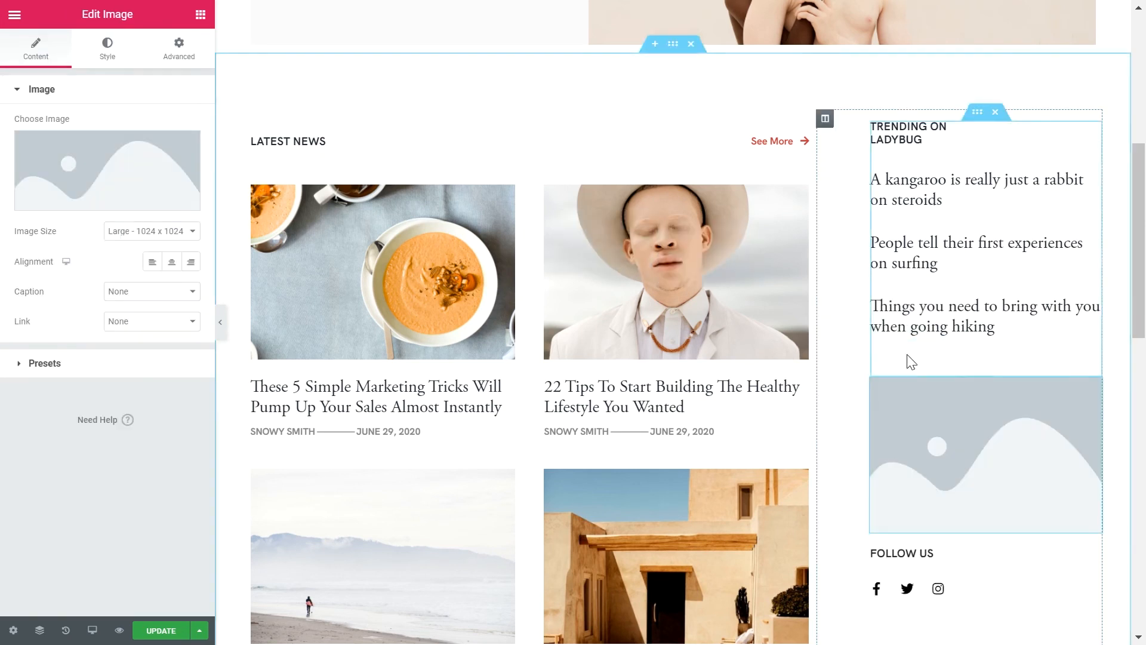
{"action": "left_click_drag", "start_coordinate": [978, 545], "coordinate": [954, 358]}
{"action": "left_click", "coordinate": [990, 528]}
Choose the PLACE YOUR ADVERTISEMENT HERE picture for the sidebar image and change its image size option.
{"action": "left_click", "coordinate": [101, 187]}
{"action": "double_click", "coordinate": [631, 203]}
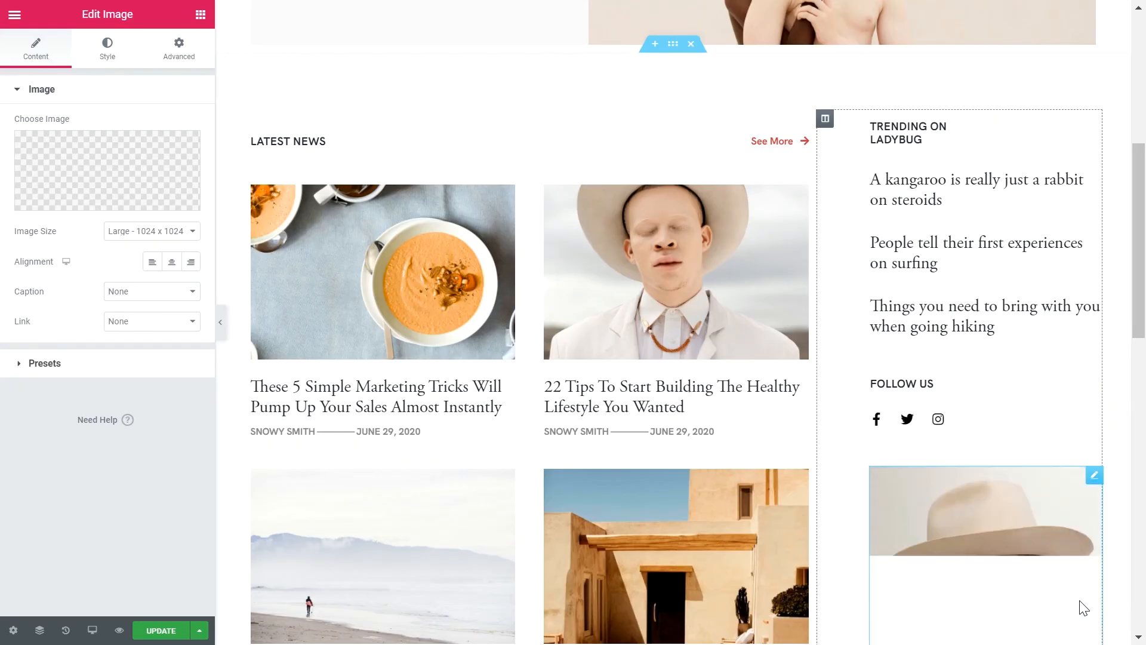
{"action": "left_click", "coordinate": [152, 231]}
{"action": "left_click", "coordinate": [116, 541]}
Add a new single-column section below the Latest News section.
{"action": "left_click", "coordinate": [200, 15]}
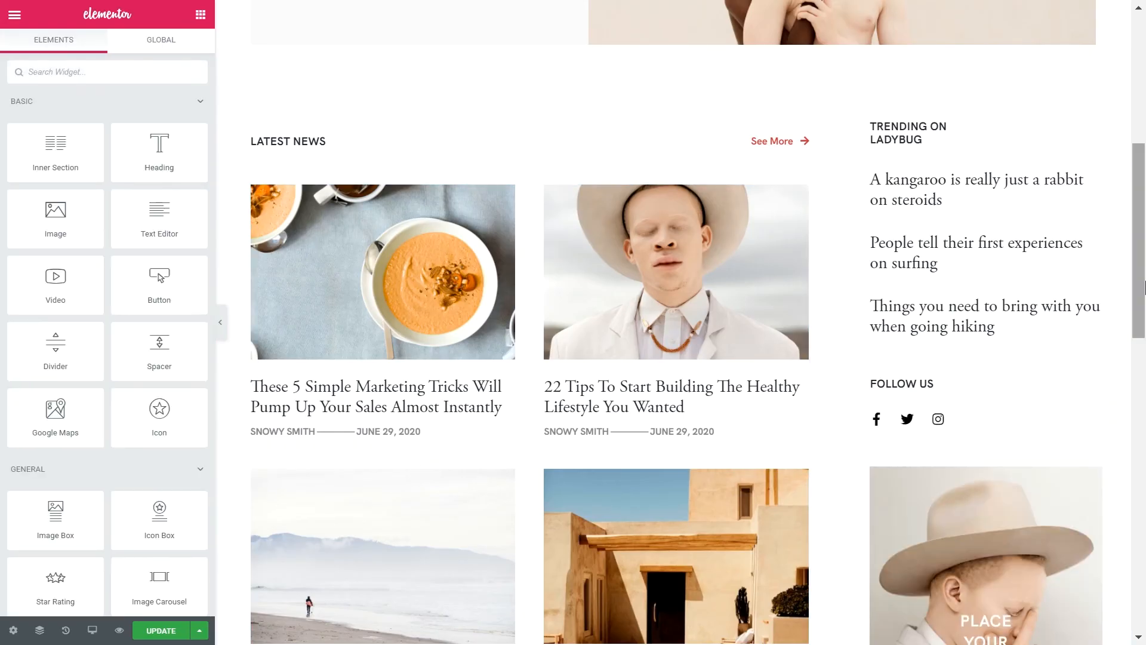
{"action": "scroll", "coordinate": [1144, 291], "scroll_direction": "down", "scroll_amount": 9}
{"action": "scroll", "coordinate": [1144, 291], "scroll_direction": "down", "scroll_amount": 5}
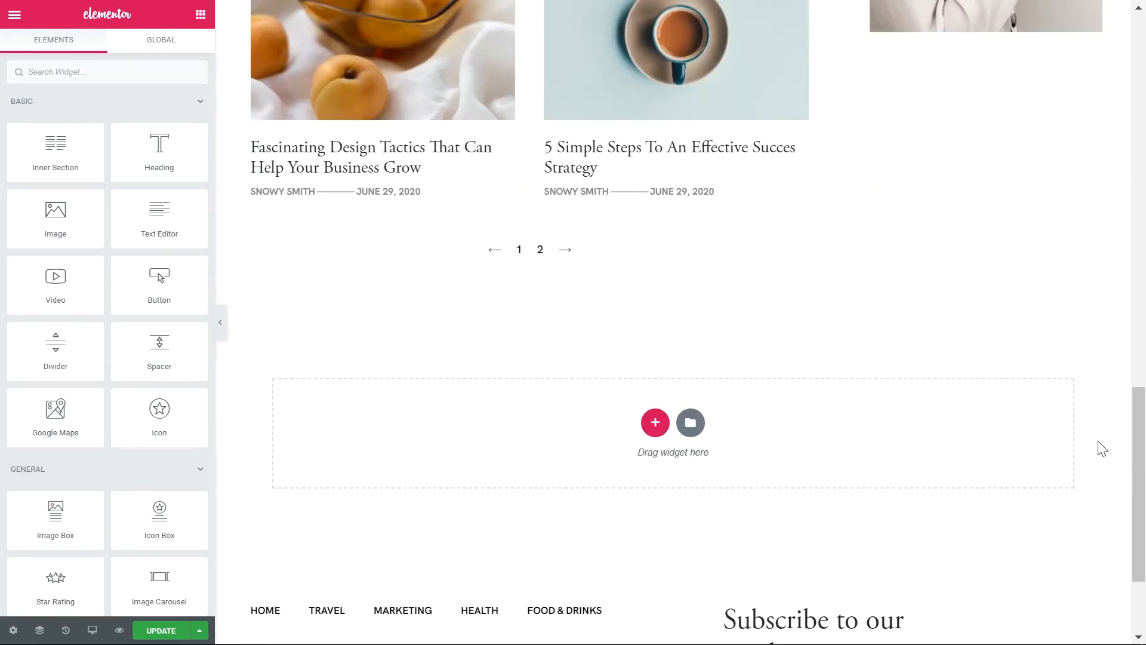
{"action": "left_click", "coordinate": [657, 423]}
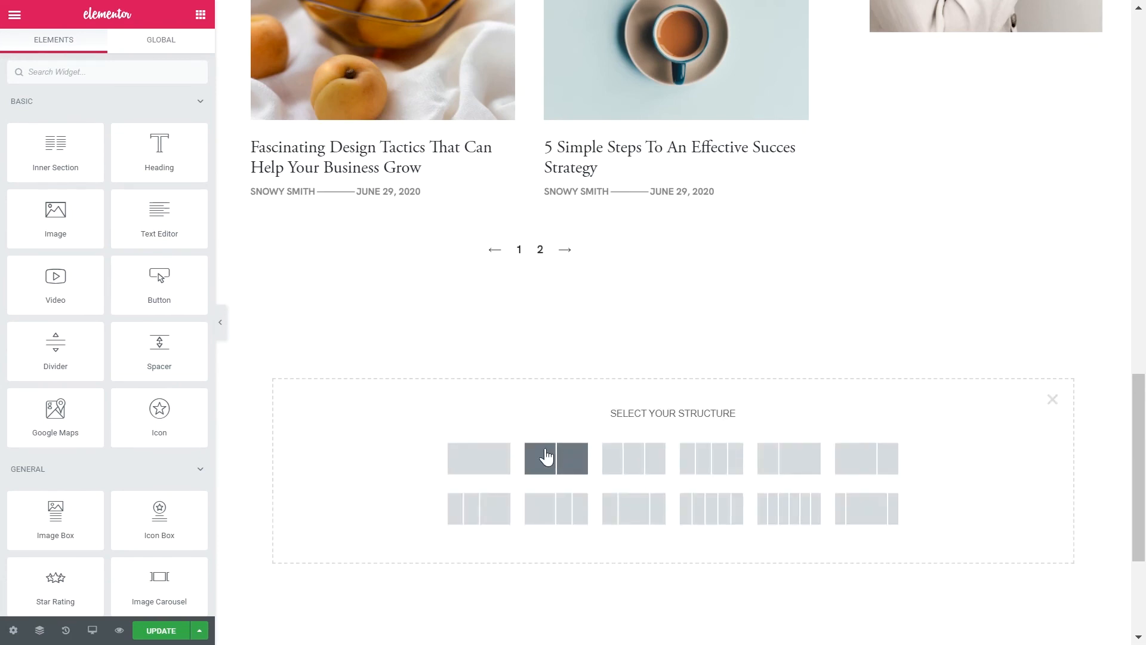
{"action": "left_click", "coordinate": [502, 463]}
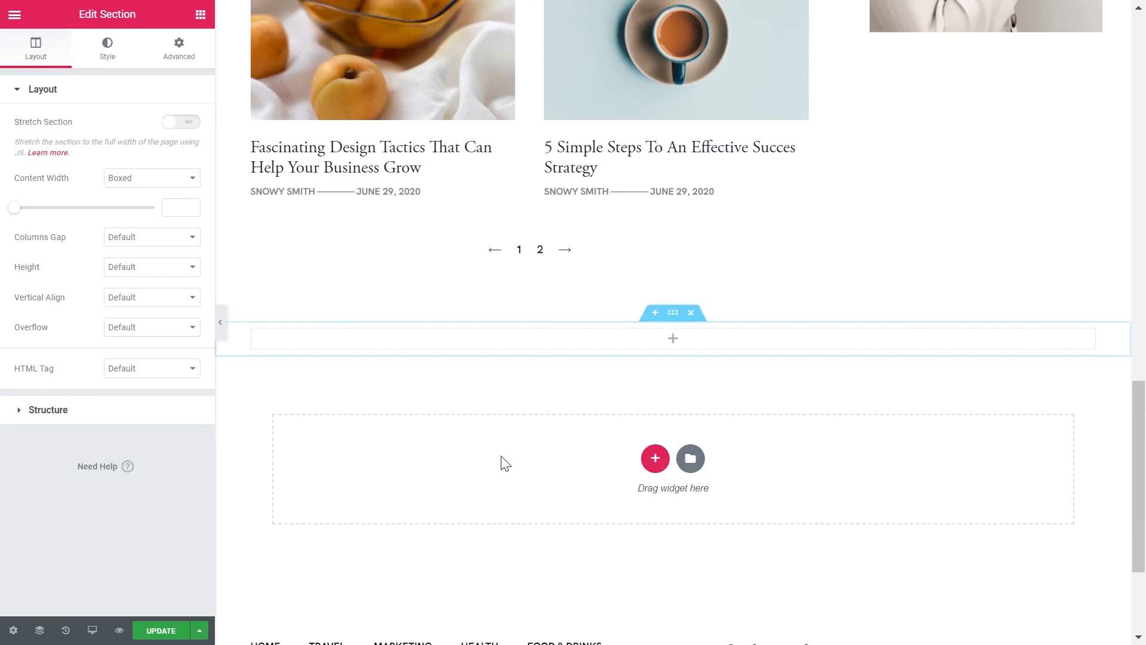
Give the new section a classic background with the saved color #FAFAFA.
{"action": "left_click", "coordinate": [99, 59]}
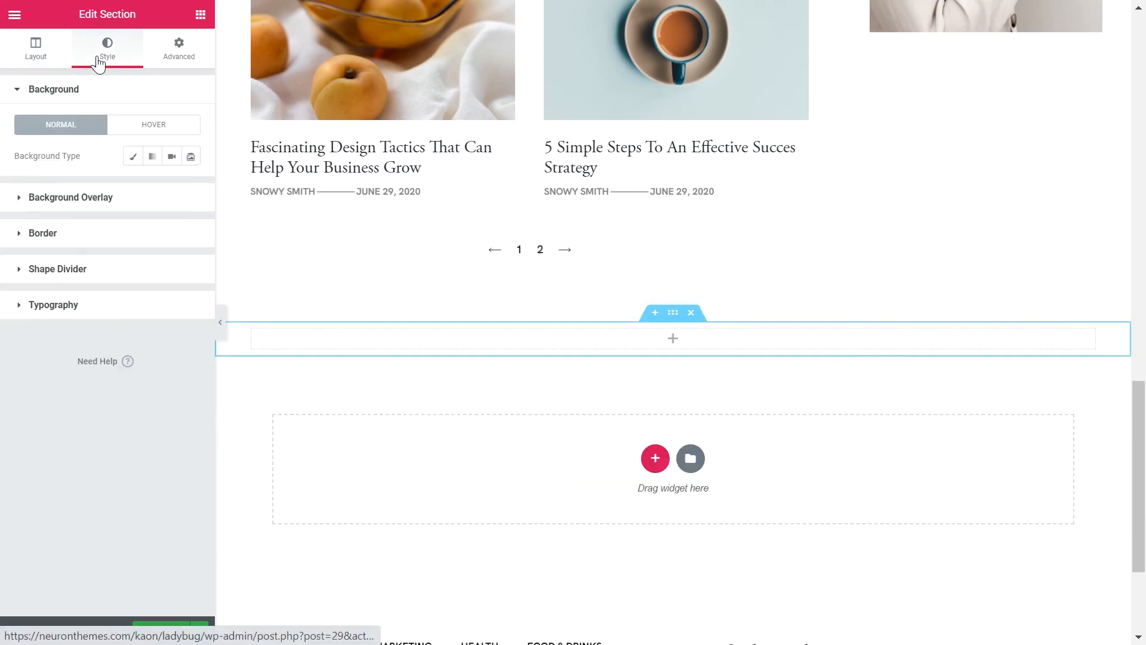
{"action": "left_click", "coordinate": [133, 157]}
{"action": "left_click", "coordinate": [170, 189]}
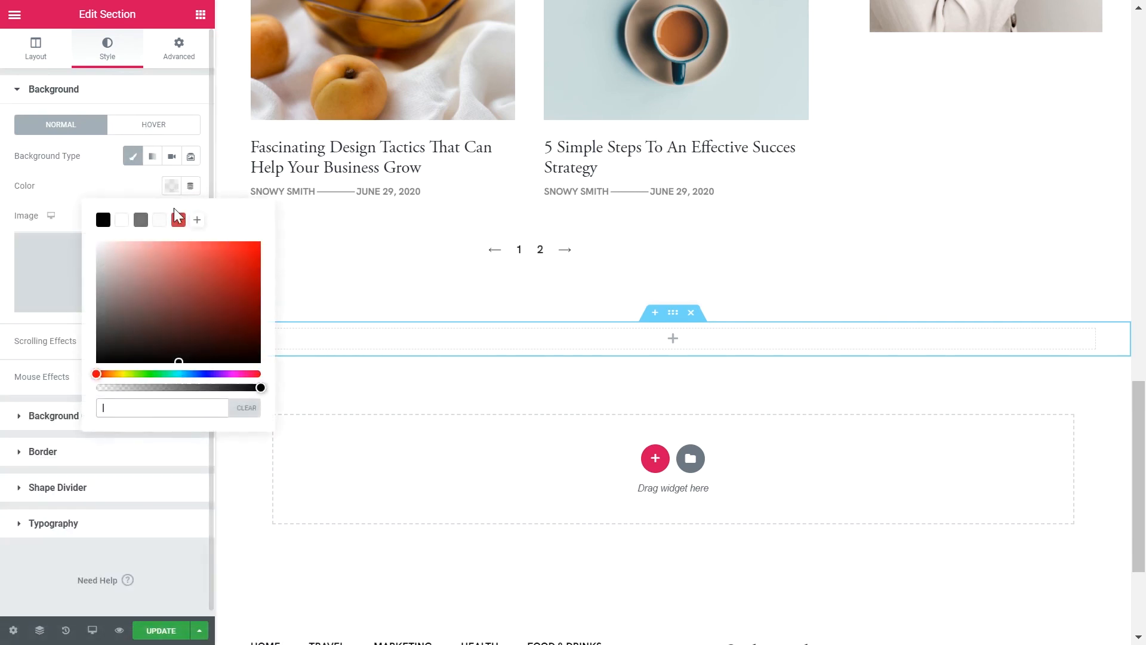
{"action": "left_click", "coordinate": [165, 222]}
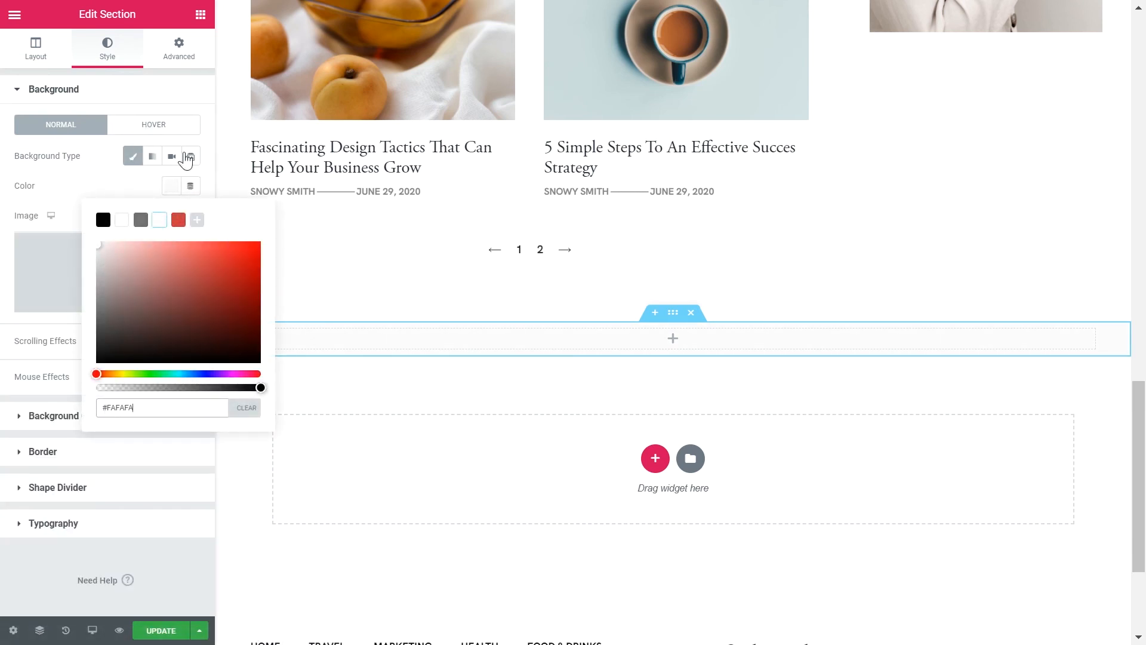
Unlink the new section's padding values and set the top padding to 90 px and the bottom padding to 30 px.
{"action": "left_click", "coordinate": [180, 55]}
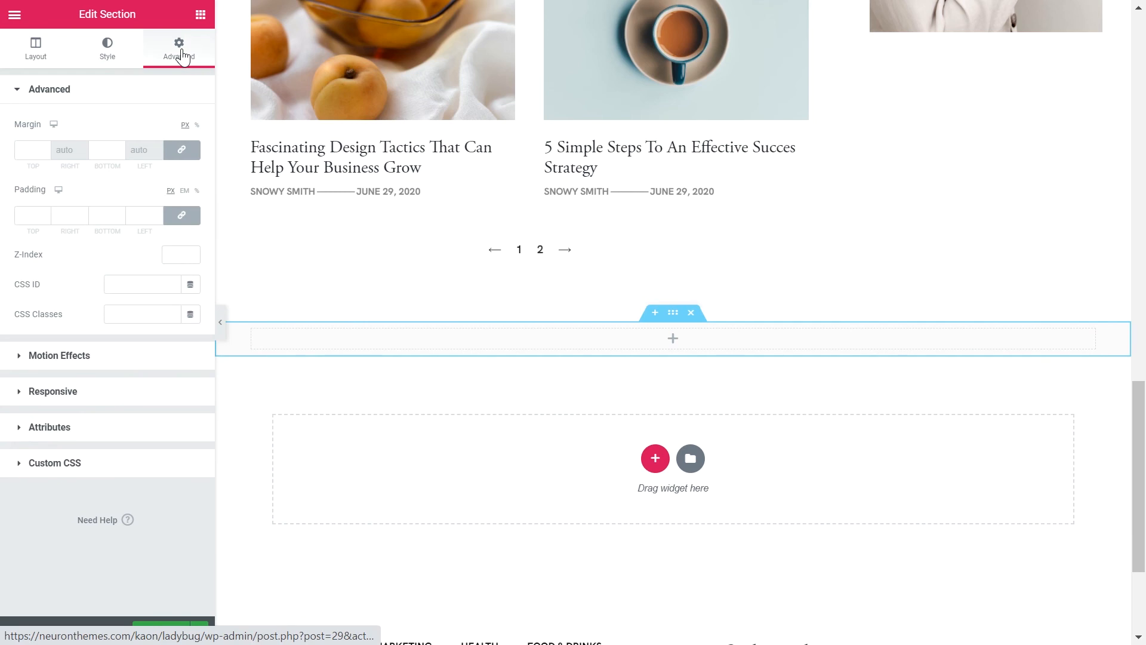
{"action": "left_click", "coordinate": [181, 215]}
{"action": "left_click", "coordinate": [38, 215]}
{"action": "type", "text": "90"}
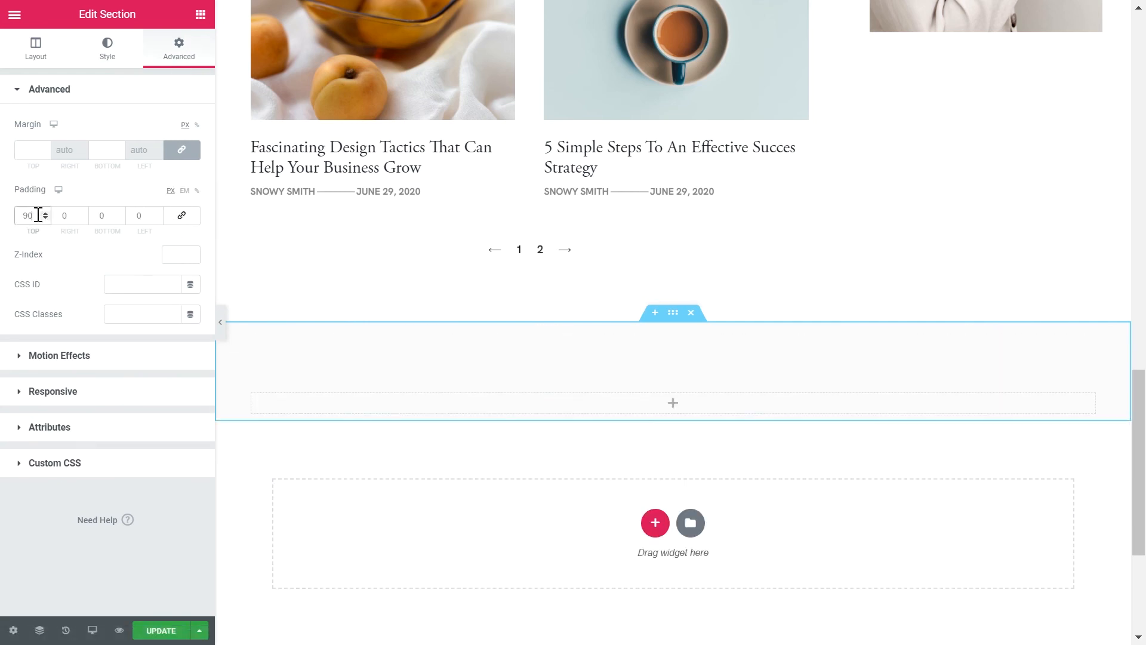
{"action": "left_click", "coordinate": [107, 216]}
{"action": "type", "text": "30"}
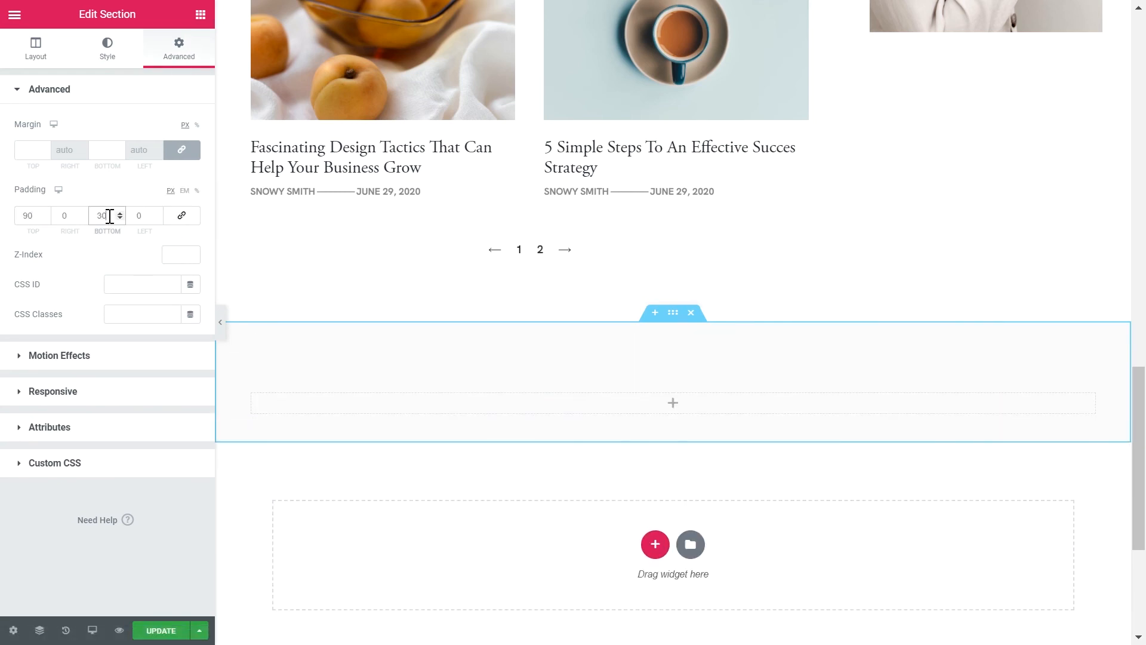
Copy the inner section with the LATEST NEWS heading and See More link, and paste it into the new gray section.
{"action": "left_click", "coordinate": [201, 14]}
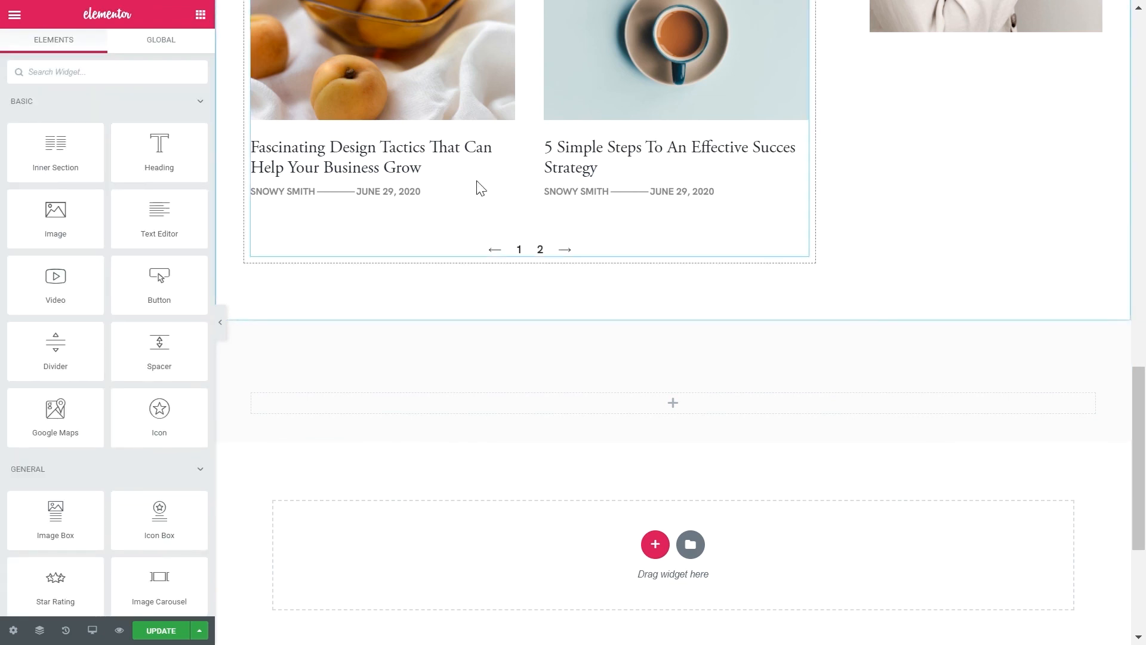
{"action": "scroll", "coordinate": [476, 200], "scroll_direction": "up", "scroll_amount": 7}
{"action": "scroll", "coordinate": [478, 202], "scroll_direction": "up", "scroll_amount": 7}
{"action": "right_click", "coordinate": [521, 210]}
{"action": "left_click", "coordinate": [544, 272]}
{"action": "scroll", "coordinate": [544, 277], "scroll_direction": "down", "scroll_amount": 15}
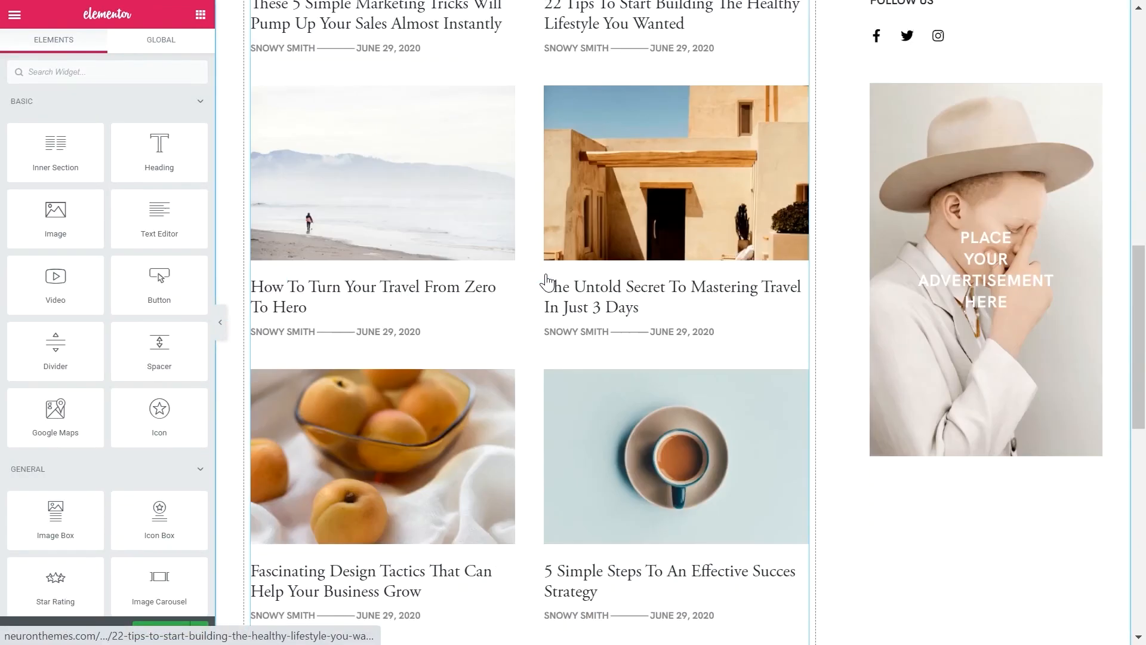
{"action": "right_click", "coordinate": [456, 405]}
{"action": "left_click", "coordinate": [485, 511]}
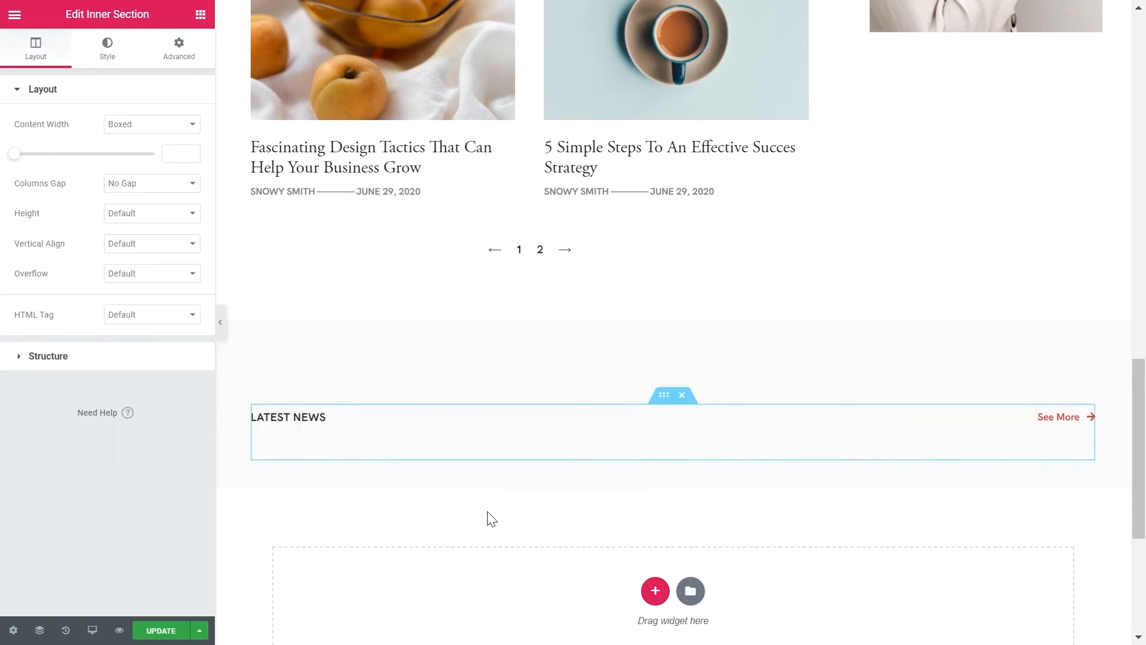
Change the pasted heading's title to EDITOR'S PICK.
{"action": "left_click", "coordinate": [318, 420]}
{"action": "triple_click", "coordinate": [113, 162]}
{"action": "type", "text": "EDIT"}
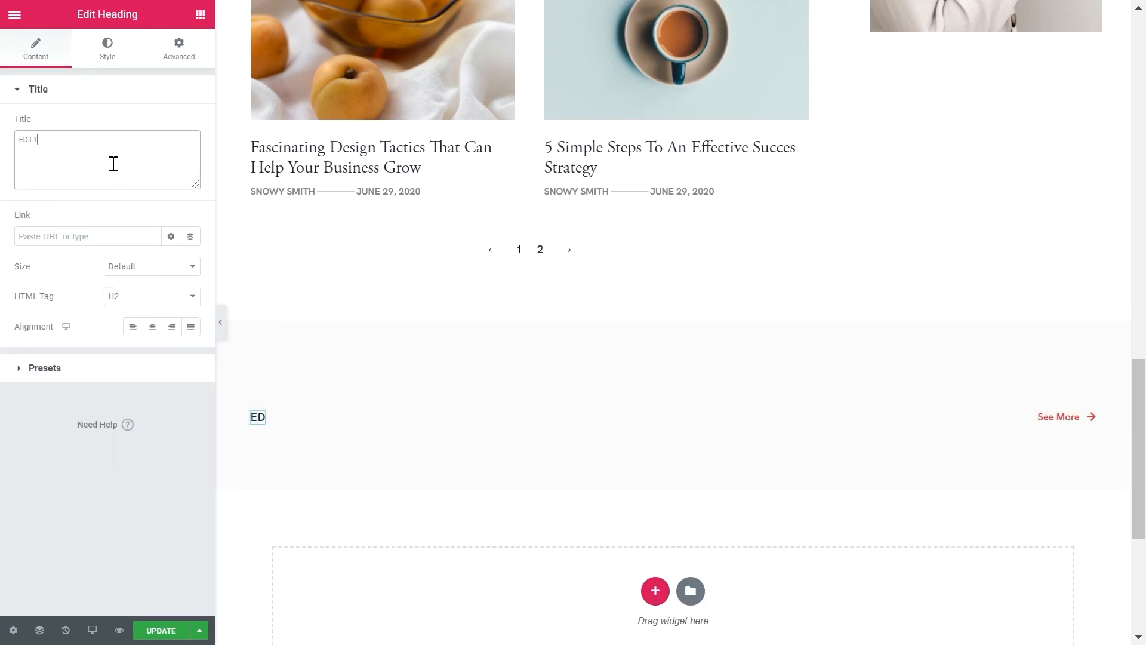
{"action": "type", "text": "OR'S PICK"}
Copy the Latest News posts grid and paste it into the column under the EDITOR'S PICK heading.
{"action": "scroll", "coordinate": [399, 273], "scroll_direction": "up", "scroll_amount": 10}
{"action": "right_click", "coordinate": [807, 288]}
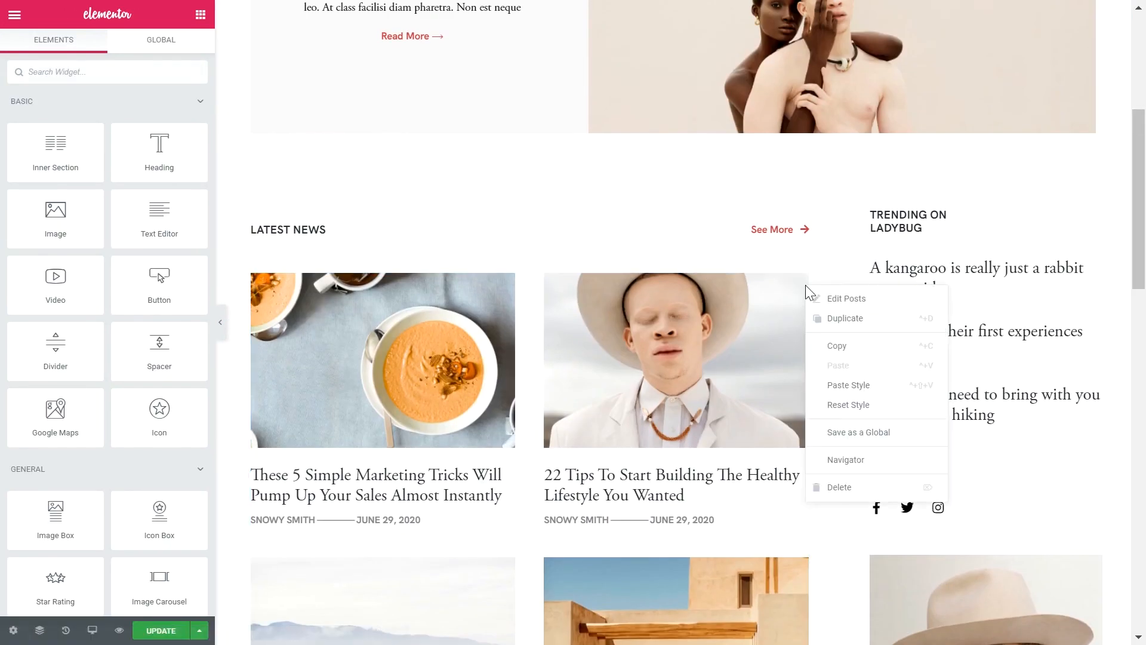
{"action": "left_click", "coordinate": [838, 356]}
{"action": "scroll", "coordinate": [607, 366], "scroll_direction": "down", "scroll_amount": 12}
{"action": "right_click", "coordinate": [251, 285]}
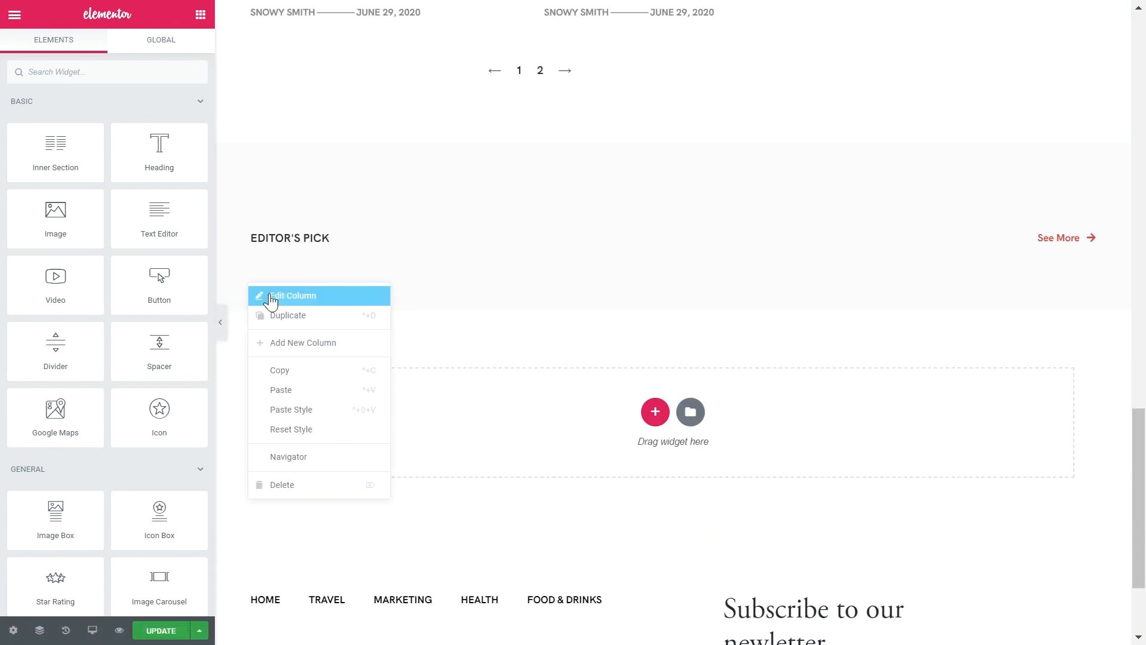
{"action": "left_click", "coordinate": [307, 395]}
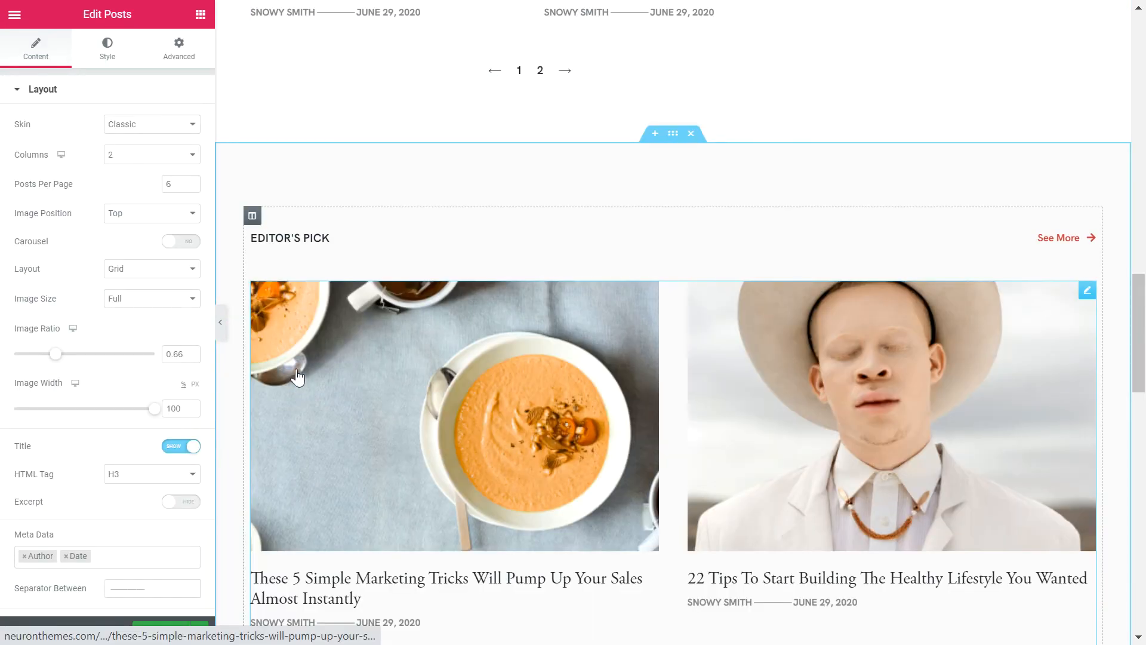
Lay out the EDITOR'S PICK posts with 4 per page, image ratio 0.32, image width 270 px and image position Left.
{"action": "left_click", "coordinate": [170, 182]}
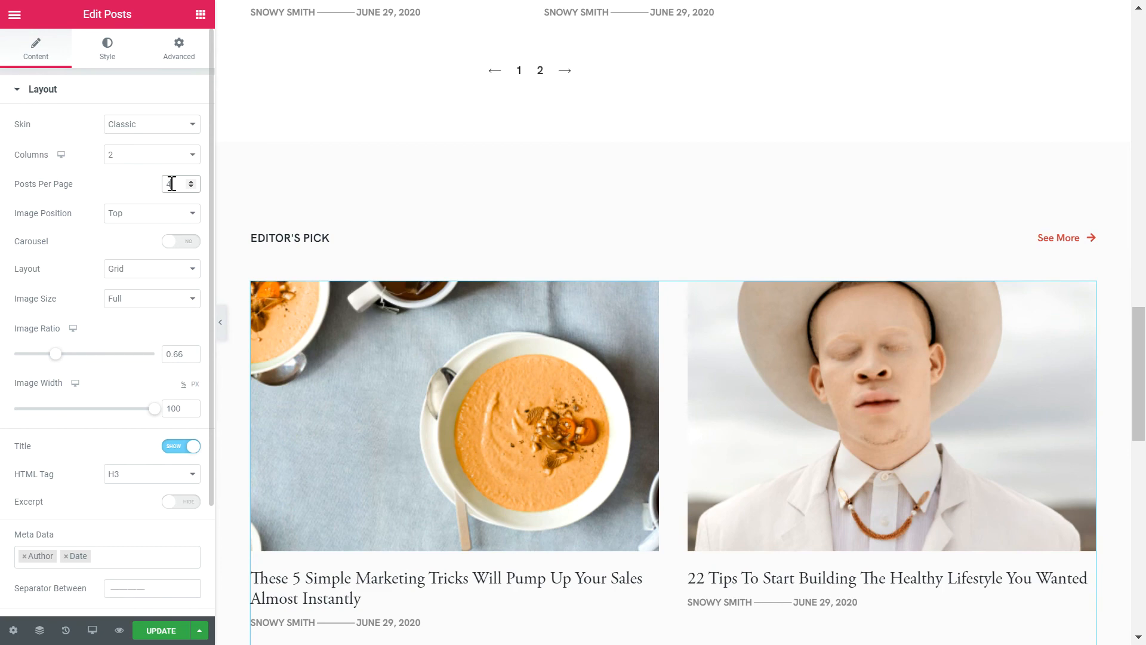
{"action": "double_click", "coordinate": [180, 349]}
{"action": "type", "text": "0.32"}
{"action": "left_click", "coordinate": [195, 385]}
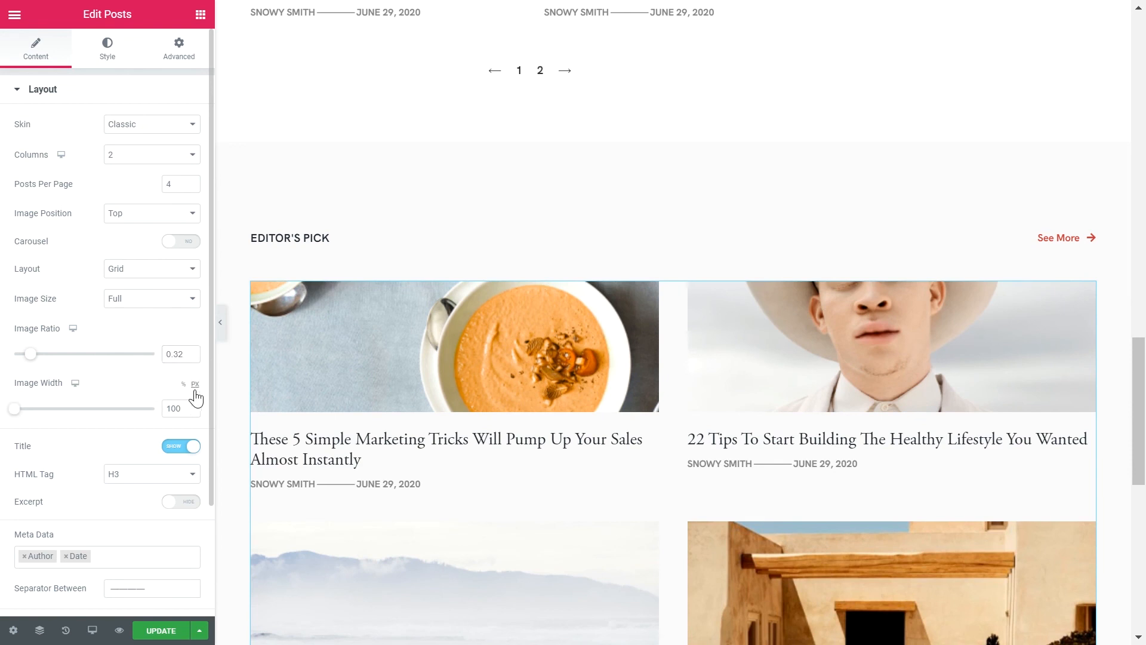
{"action": "type", "text": "270"}
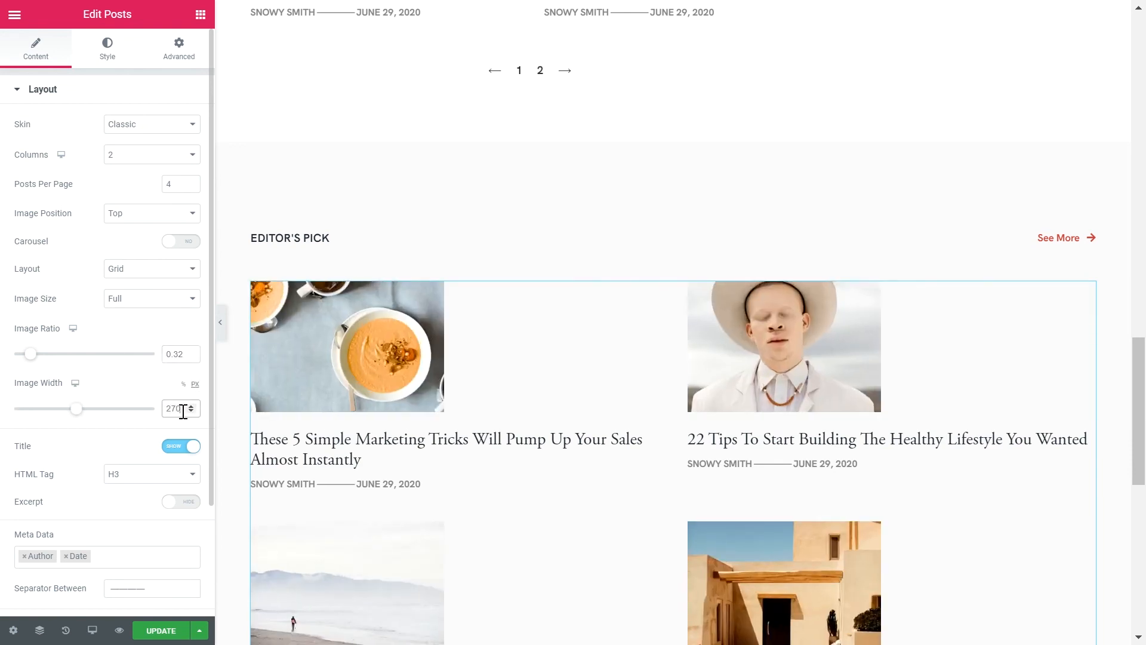
{"action": "left_click", "coordinate": [159, 225]}
{"action": "left_click", "coordinate": [151, 264]}
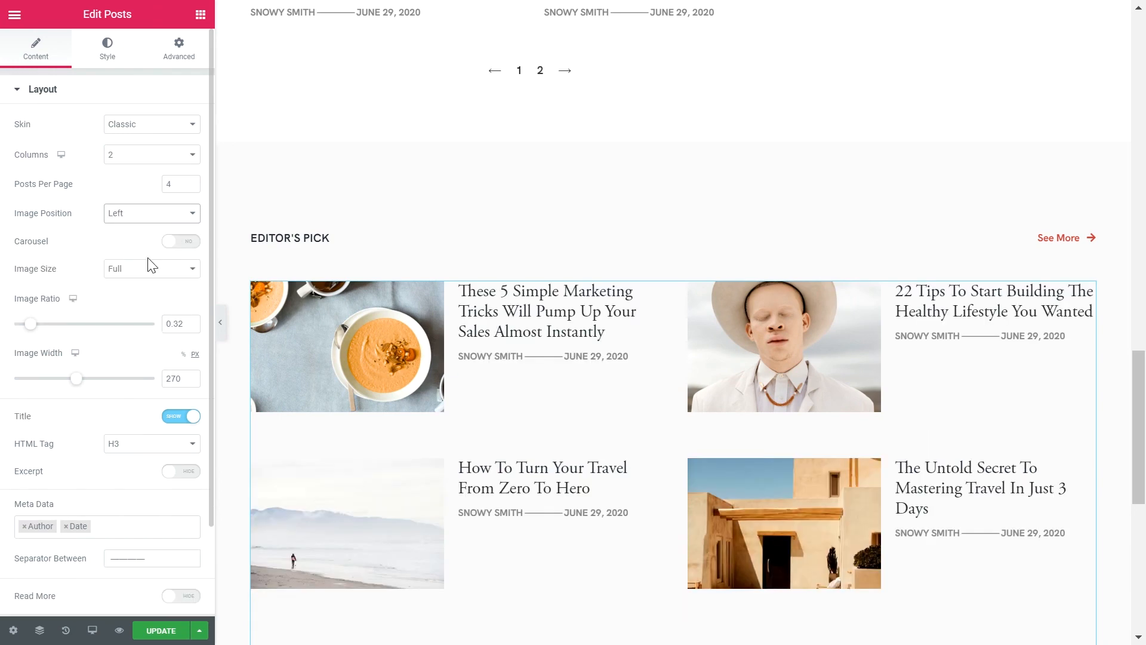
Replace the Design and Marketing terms in the EDITOR'S PICK posts query with Food & Drinks and one more category.
{"action": "scroll", "coordinate": [119, 477], "scroll_direction": "down", "scroll_amount": 3}
{"action": "left_click", "coordinate": [112, 529]}
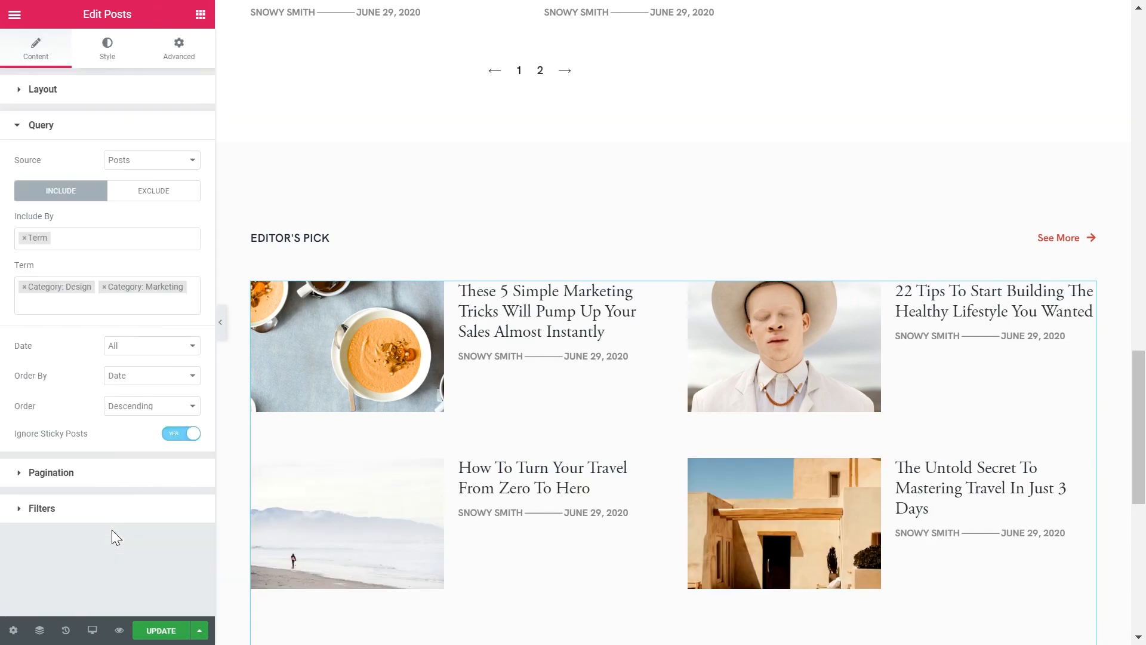
{"action": "left_click", "coordinate": [25, 287]}
{"action": "left_click", "coordinate": [24, 287]}
{"action": "left_click", "coordinate": [102, 411]}
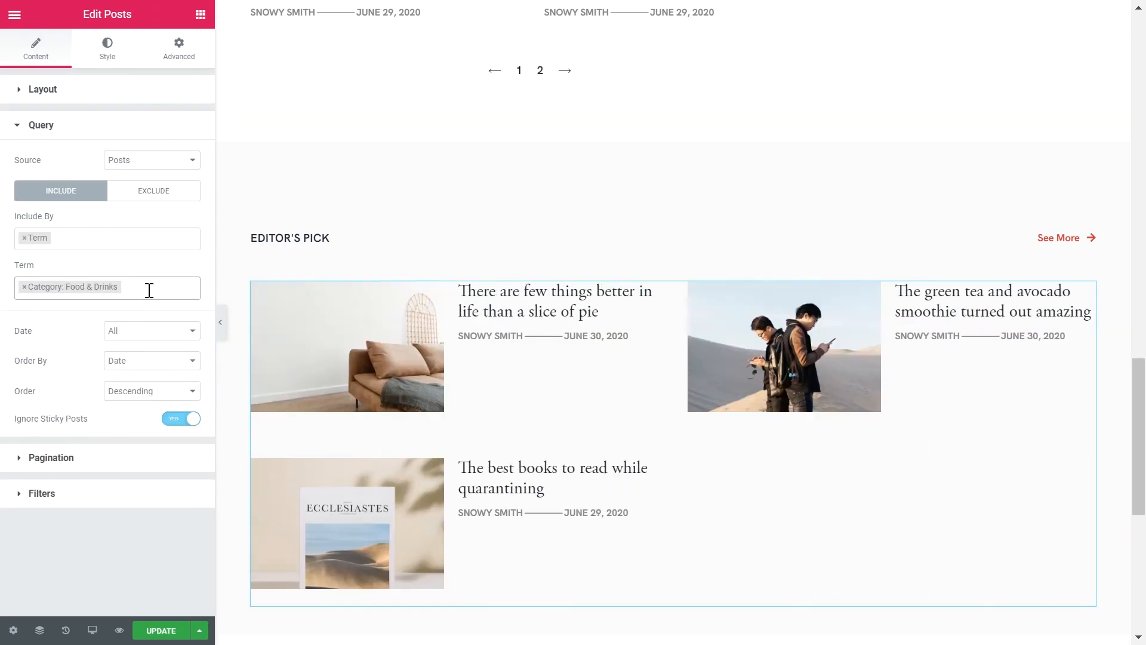
{"action": "left_click", "coordinate": [150, 290]}
{"action": "left_click", "coordinate": [128, 341]}
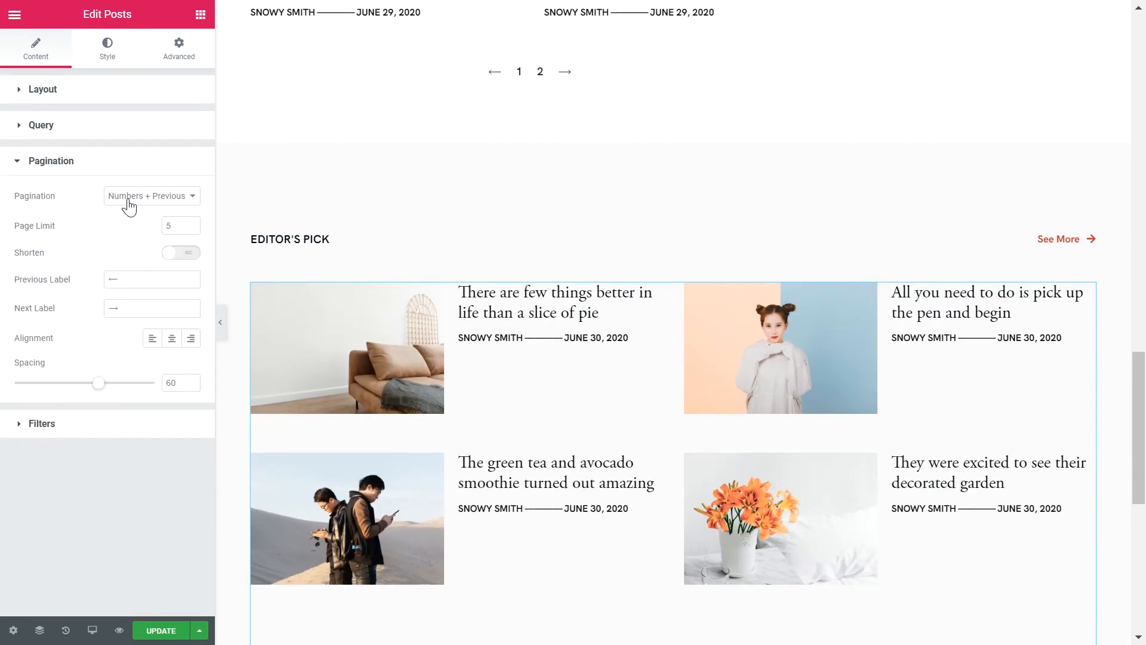
Turn off pagination for the EDITOR'S PICK posts by choosing None.
{"action": "left_click", "coordinate": [129, 203]}
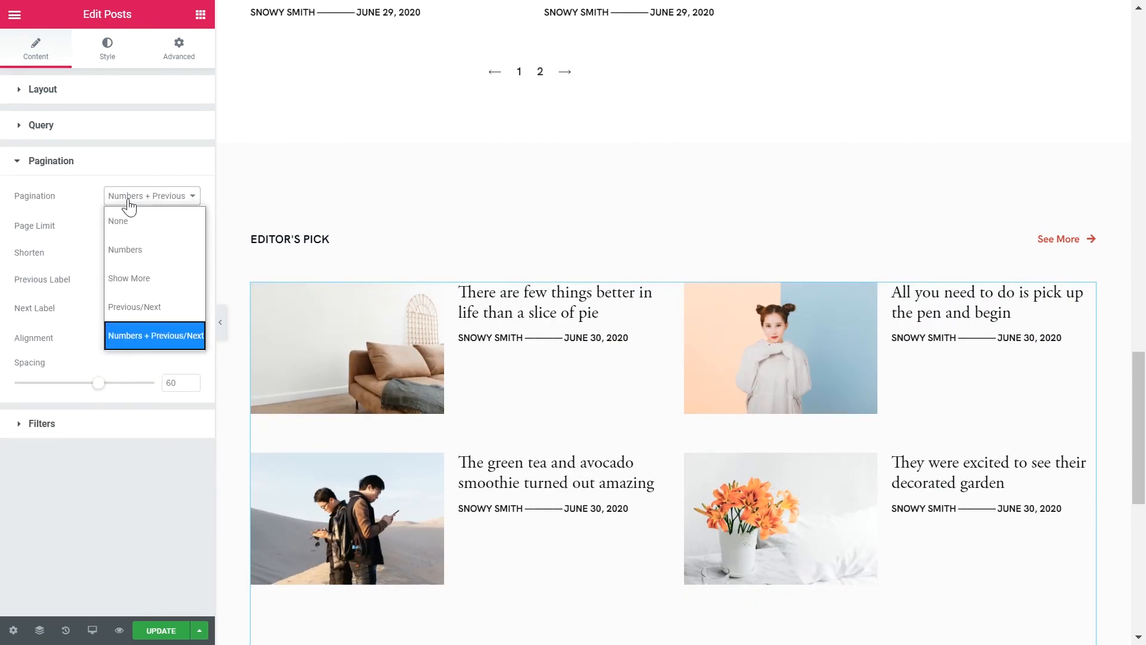
{"action": "left_click", "coordinate": [129, 218]}
{"action": "left_click", "coordinate": [113, 162]}
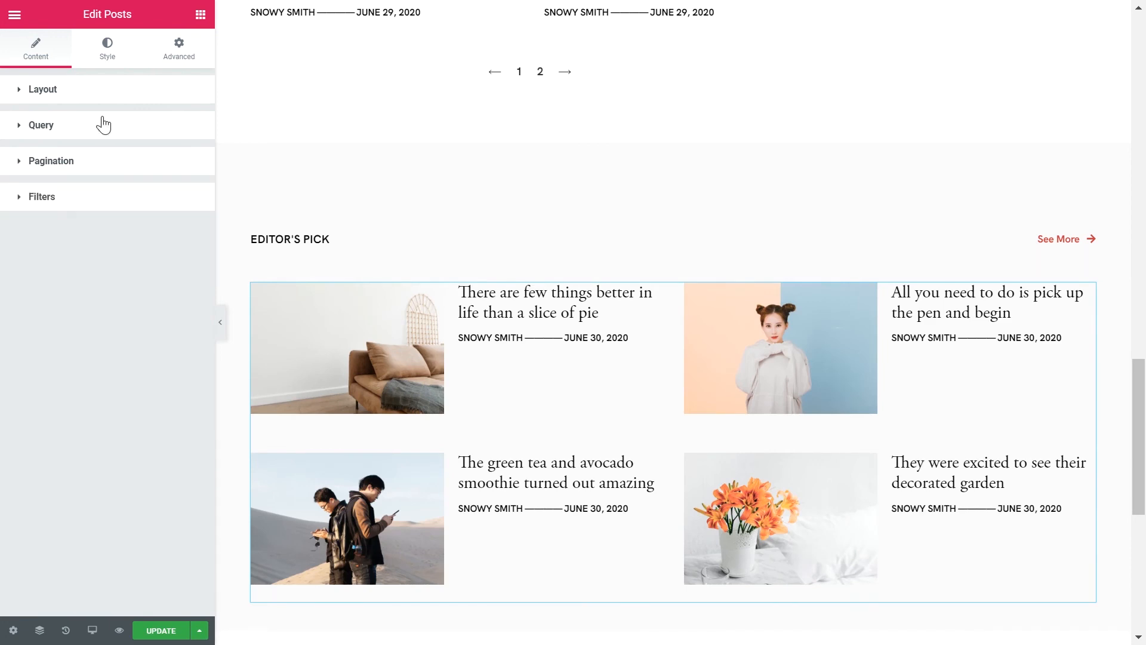
Set both the columns gap and the row gap of the EDITOR'S PICK posts to 60 px.
{"action": "left_click", "coordinate": [113, 66]}
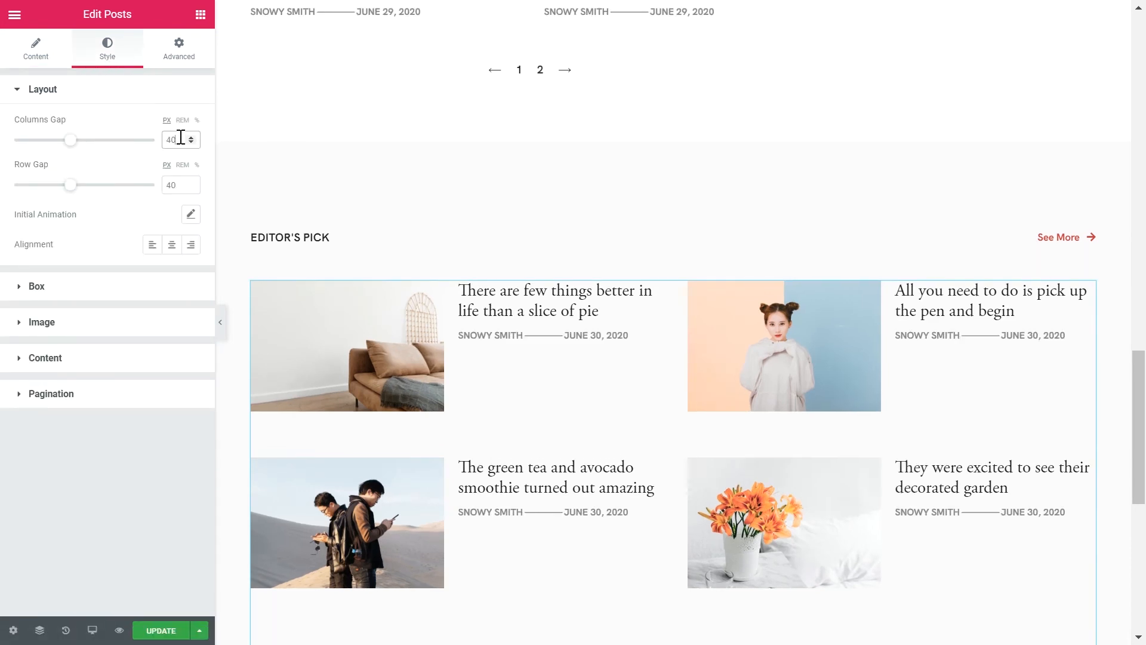
{"action": "type", "text": "60"}
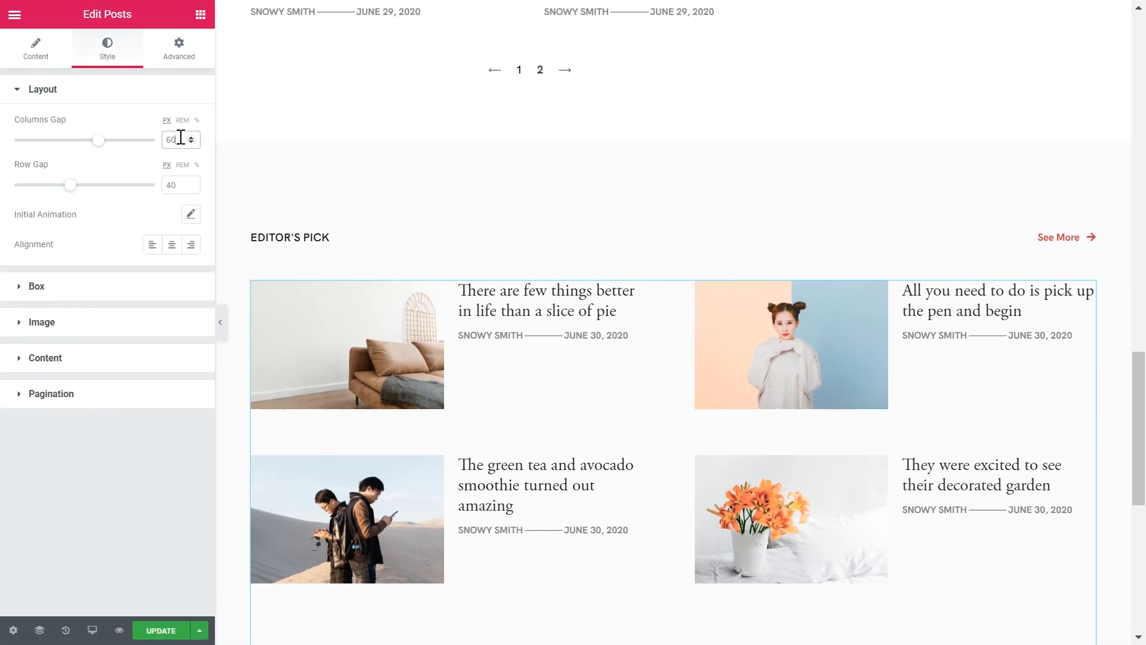
{"action": "double_click", "coordinate": [182, 183]}
{"action": "type", "text": "60"}
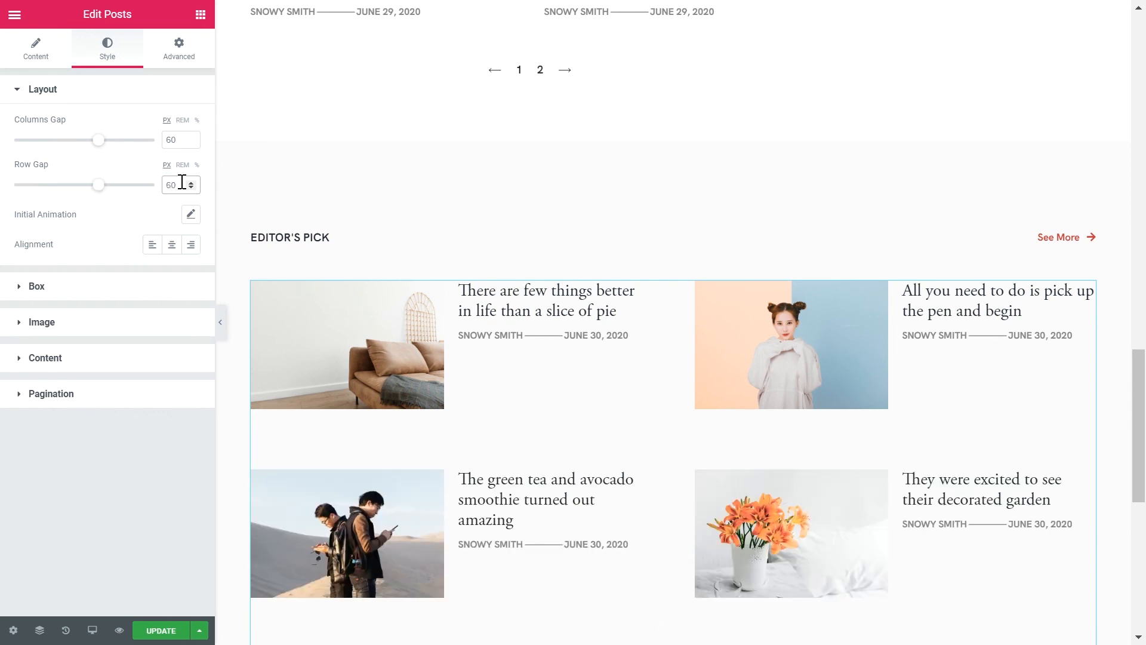
Change the EDITOR'S PICK posts' initial animation to Fade In with a delay of 0 ms.
{"action": "left_click", "coordinate": [190, 215]}
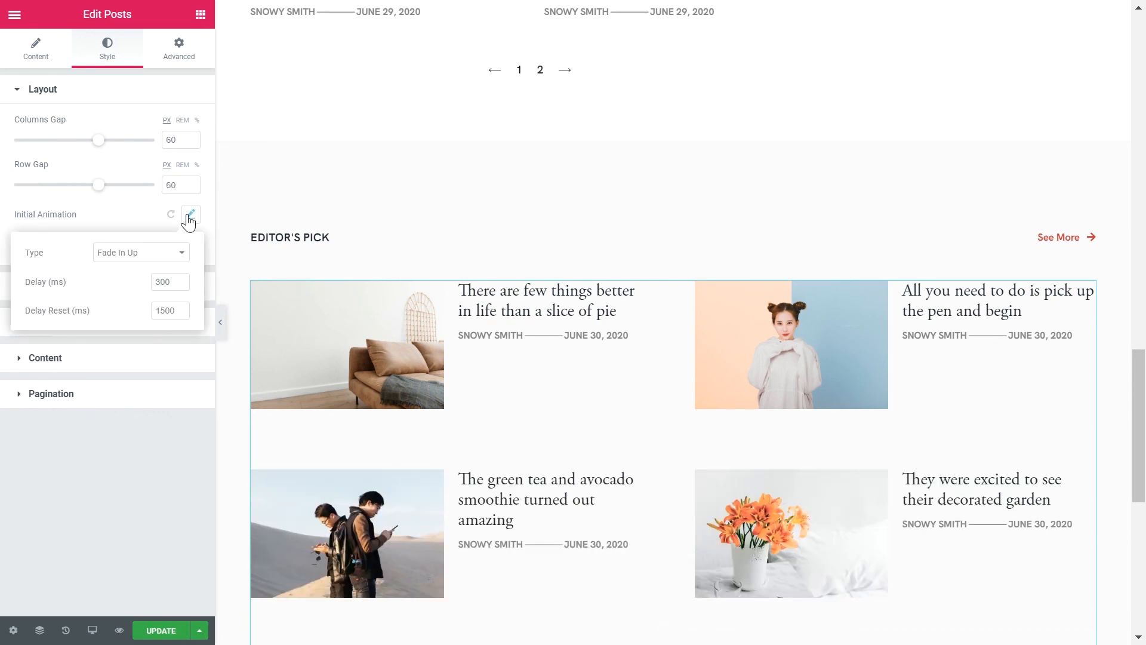
{"action": "left_click", "coordinate": [163, 255]}
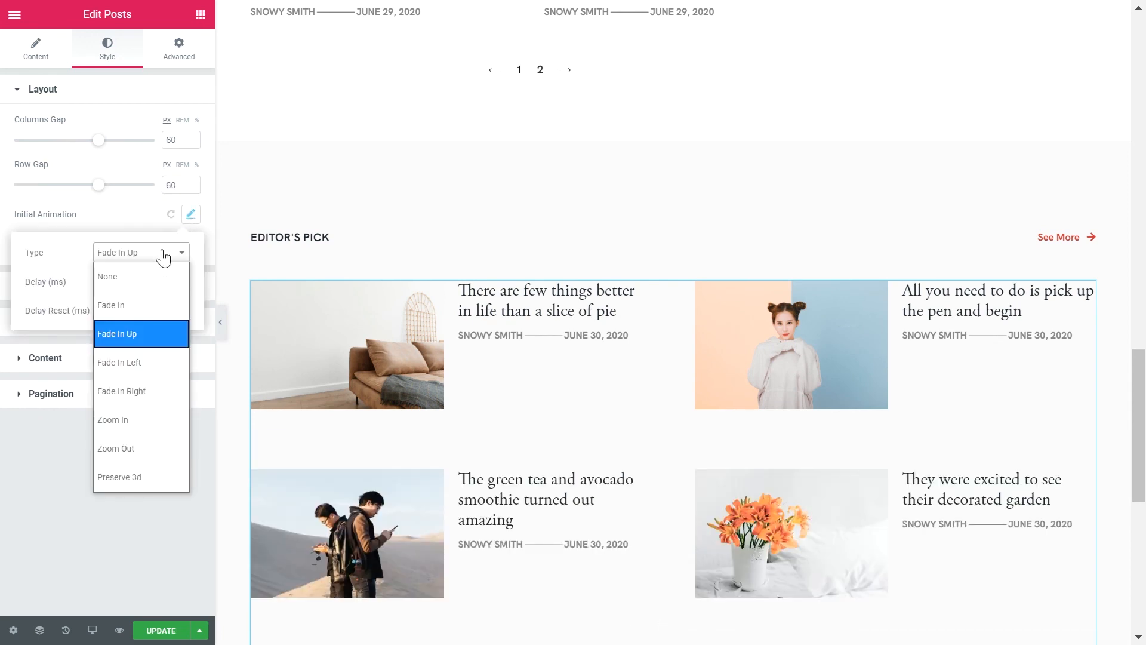
{"action": "left_click", "coordinate": [134, 307]}
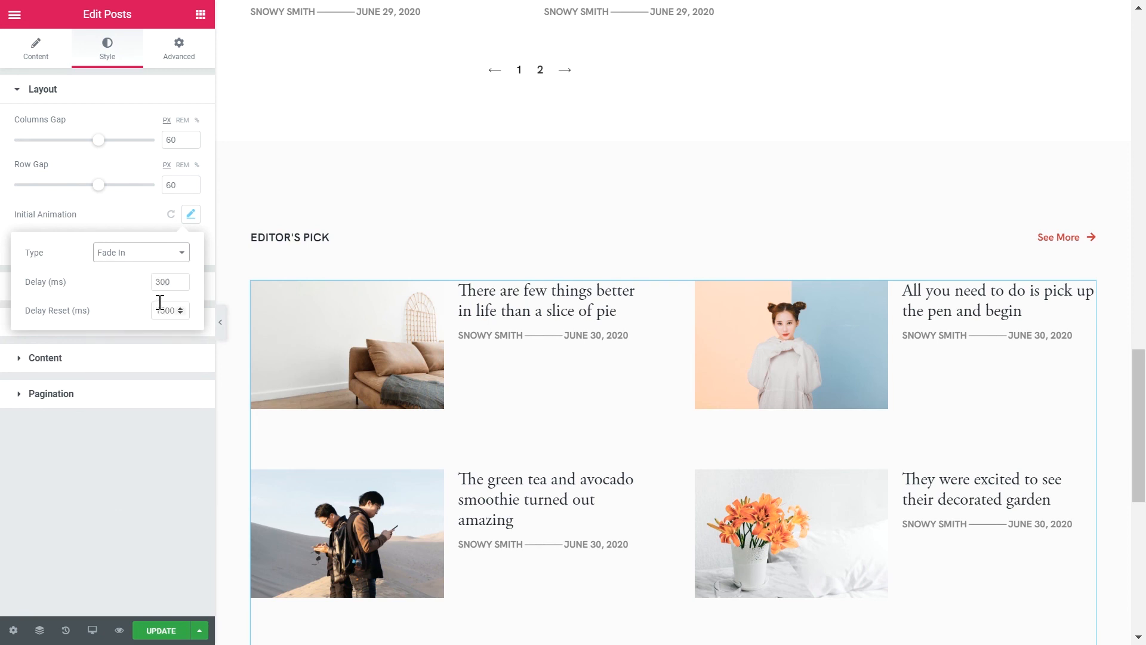
{"action": "left_click", "coordinate": [169, 283]}
{"action": "type", "text": "0"}
{"action": "left_click", "coordinate": [105, 323]}
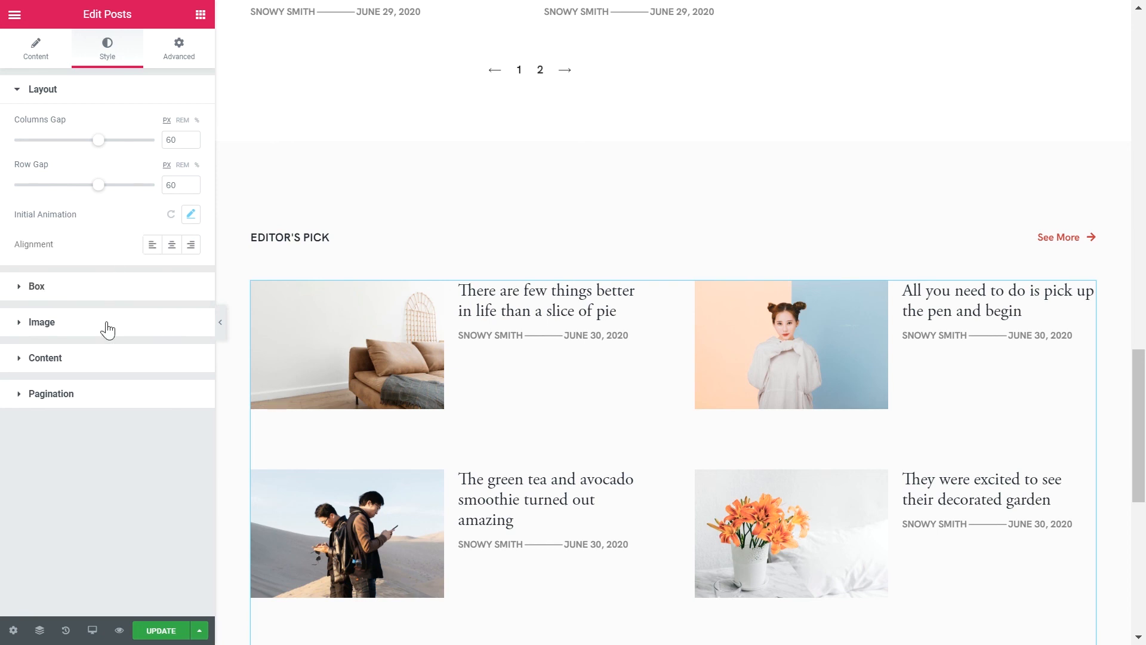
Set the title spacing in the EDITOR'S PICK posts' content style to 12.
{"action": "left_click", "coordinate": [105, 324]}
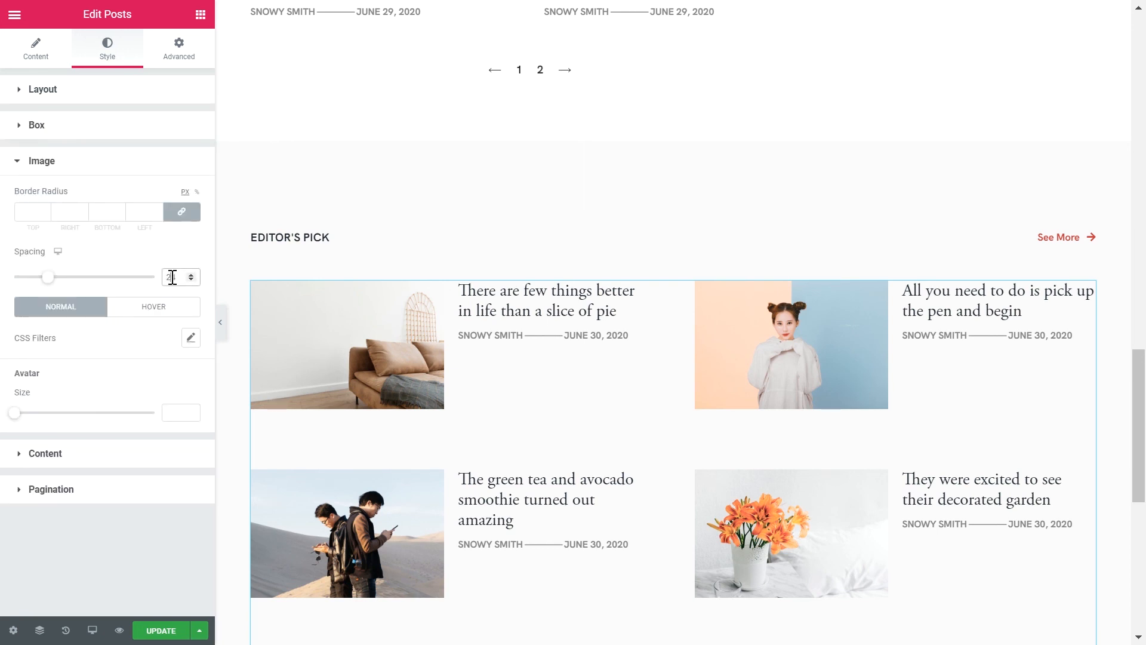
{"action": "left_click", "coordinate": [107, 163]}
{"action": "left_click", "coordinate": [82, 200]}
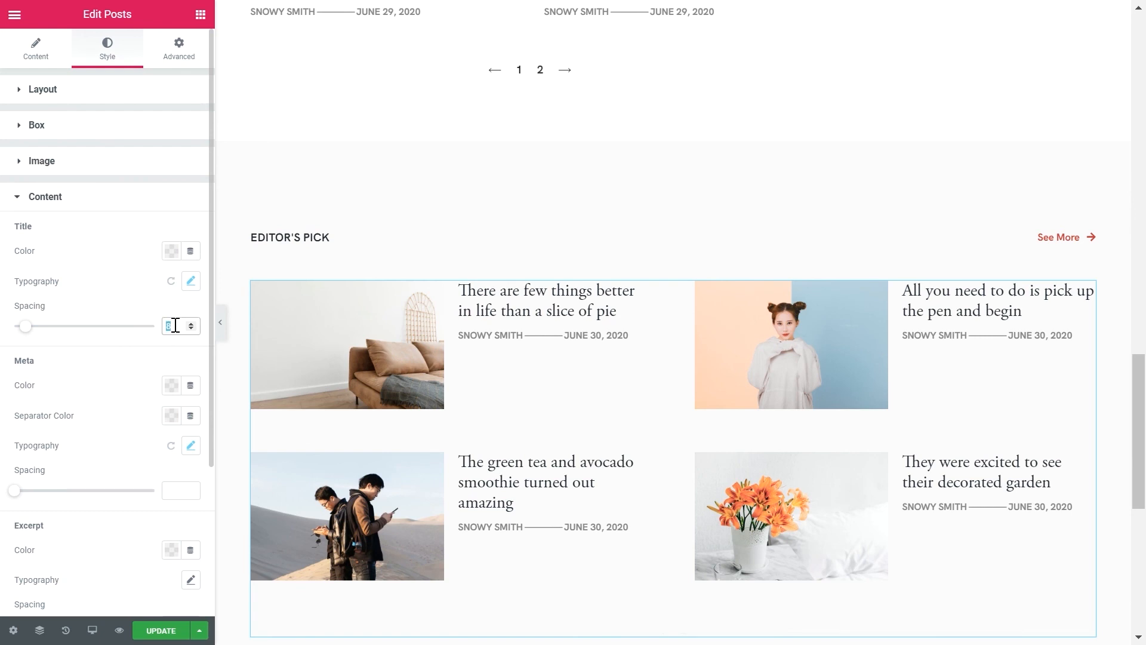
{"action": "type", "text": "12"}
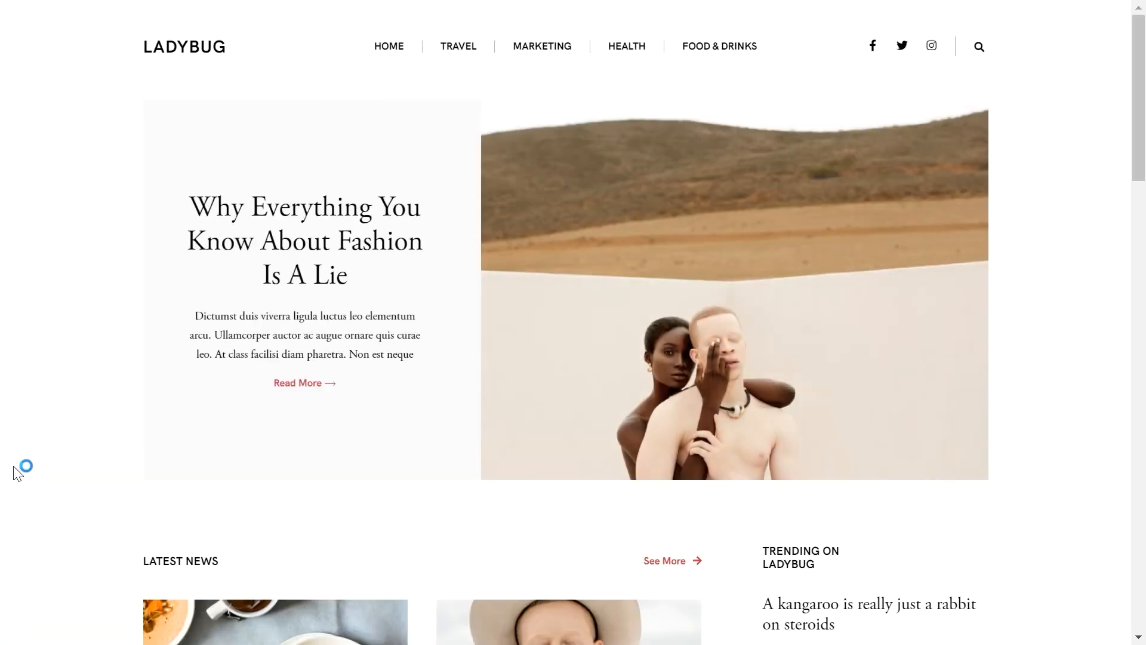
Review the finished homepage down to Latest News, then examine the single article design with its header, image, body text and quote.
{"action": "scroll", "coordinate": [15, 472], "scroll_direction": "down", "scroll_amount": 5}
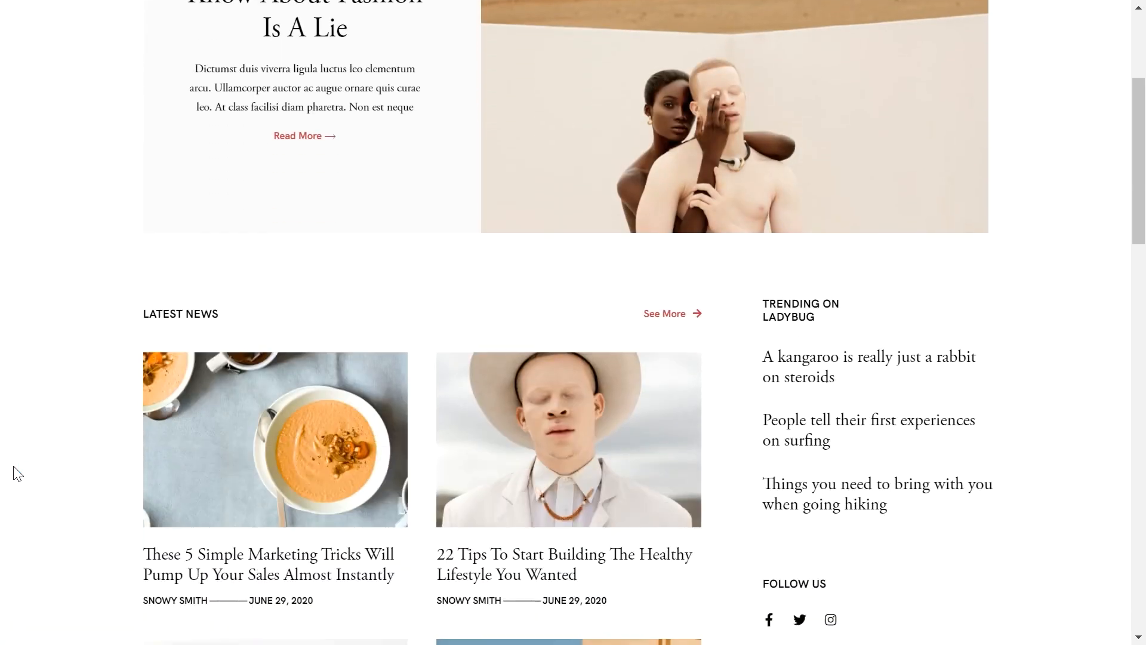
{"action": "left_click", "coordinate": [484, 499]}
{"action": "scroll", "coordinate": [1145, 242], "scroll_direction": "down", "scroll_amount": 9}
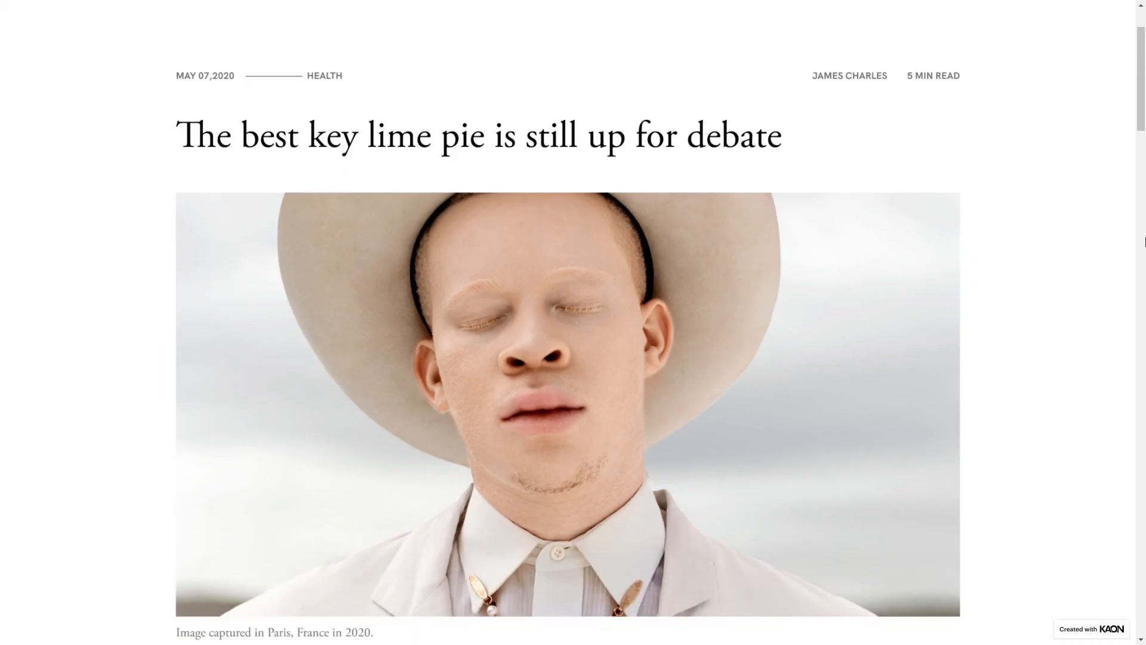
{"action": "scroll", "coordinate": [1145, 242], "scroll_direction": "down", "scroll_amount": 9}
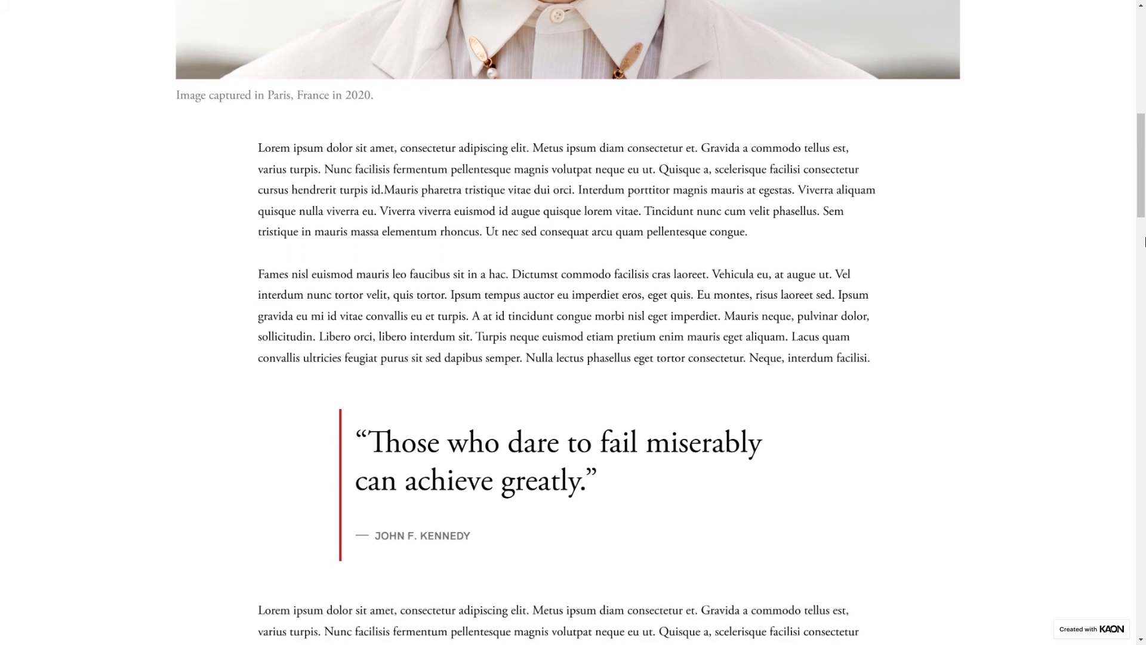